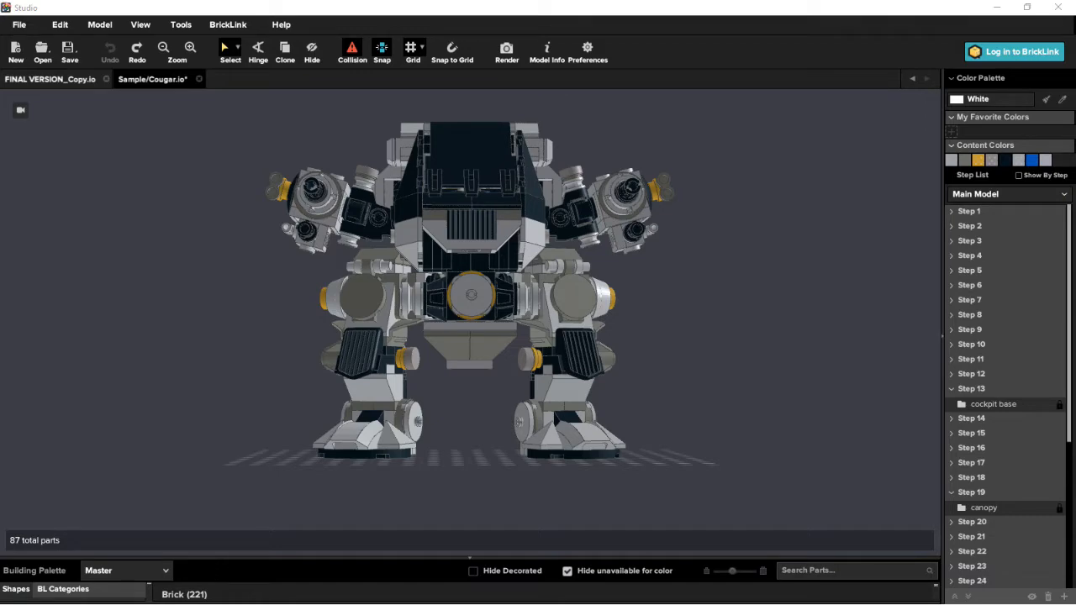
- Switch to the browser and look over BrickLink's Studio download page and the Shop section's catalogue
drag(0, 147, 476, 21)
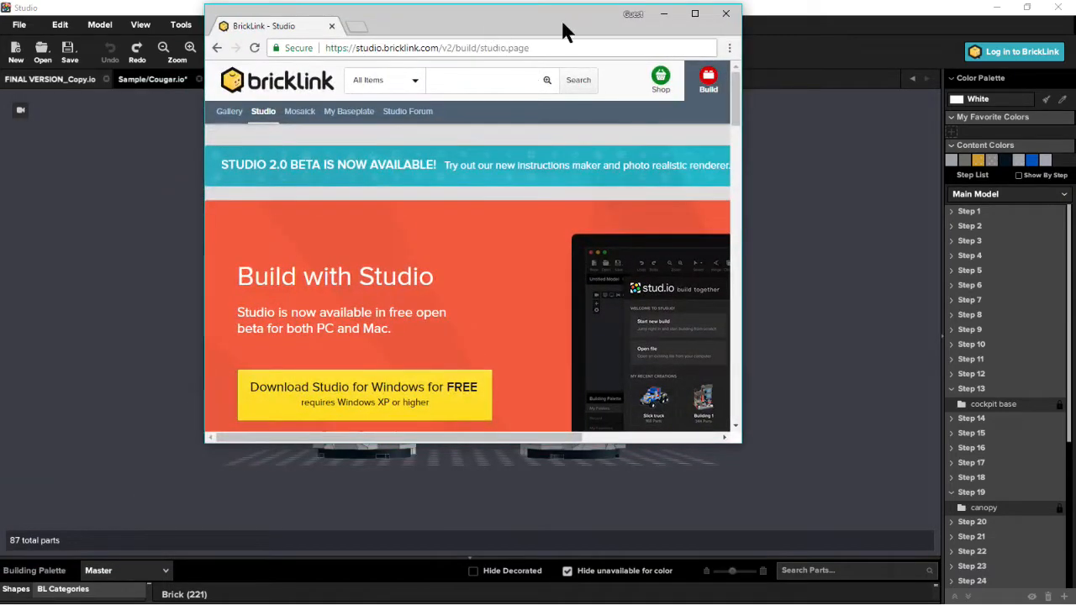
click(695, 15)
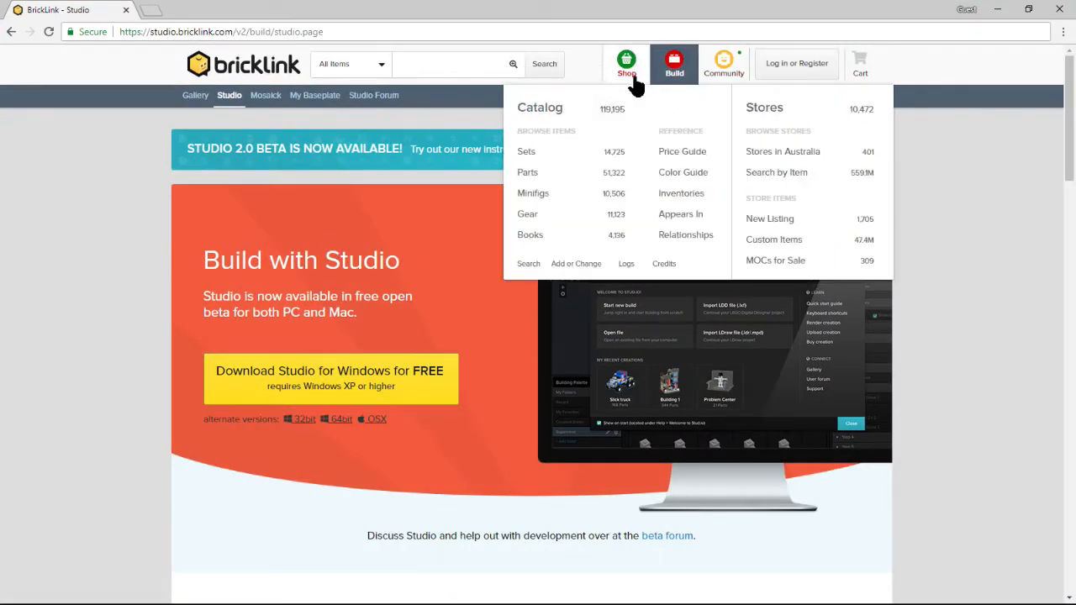
mouse_move(687, 74)
mouse_move(624, 88)
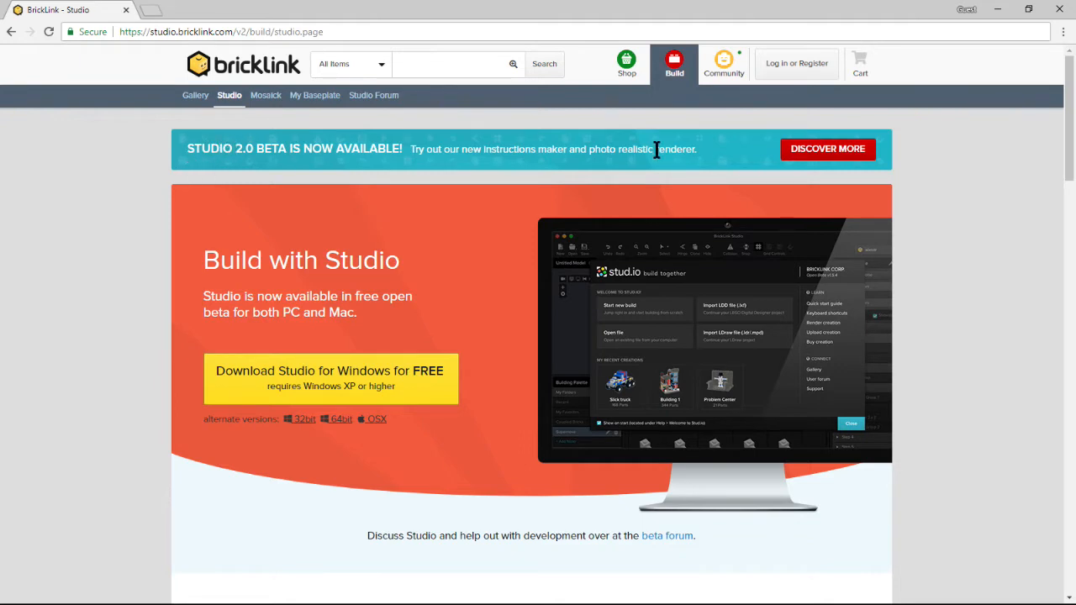
scroll(1073, 121, down, 1)
drag(1073, 120, 1073, 106)
drag(1069, 120, 1072, 87)
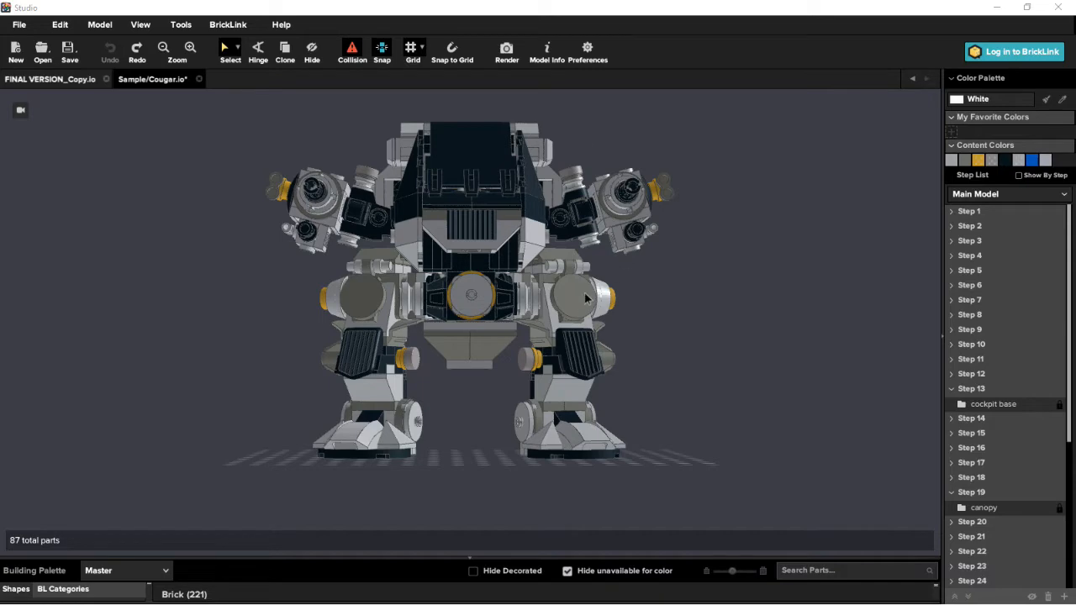
- Return to Studio, enlarge the building palette to look through the brick shape categories, and collapse it again
right_drag(563, 307, 548, 322)
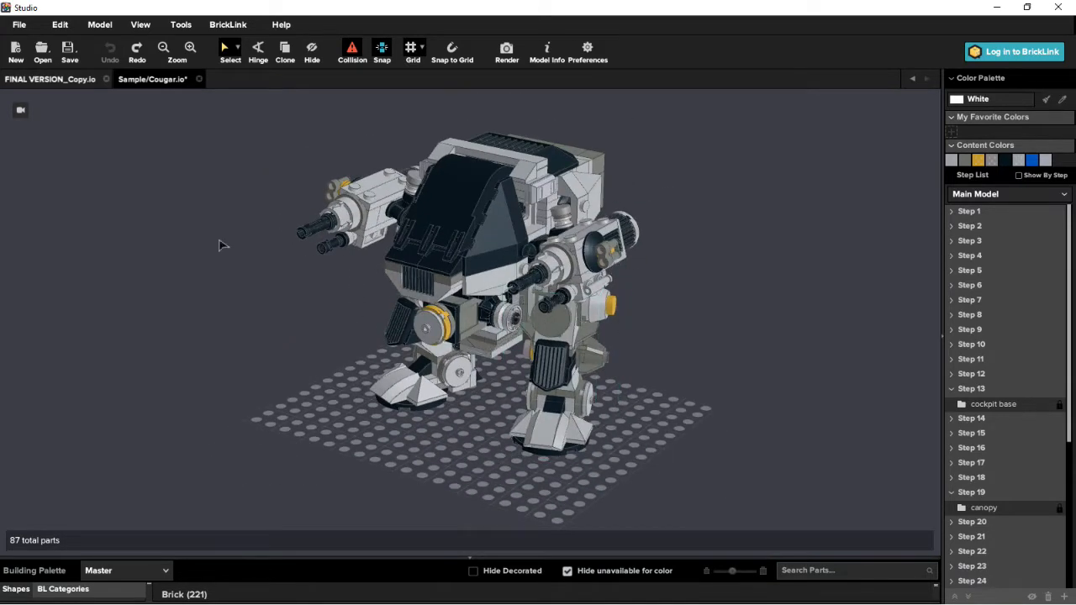
right_drag(439, 322, 185, 221)
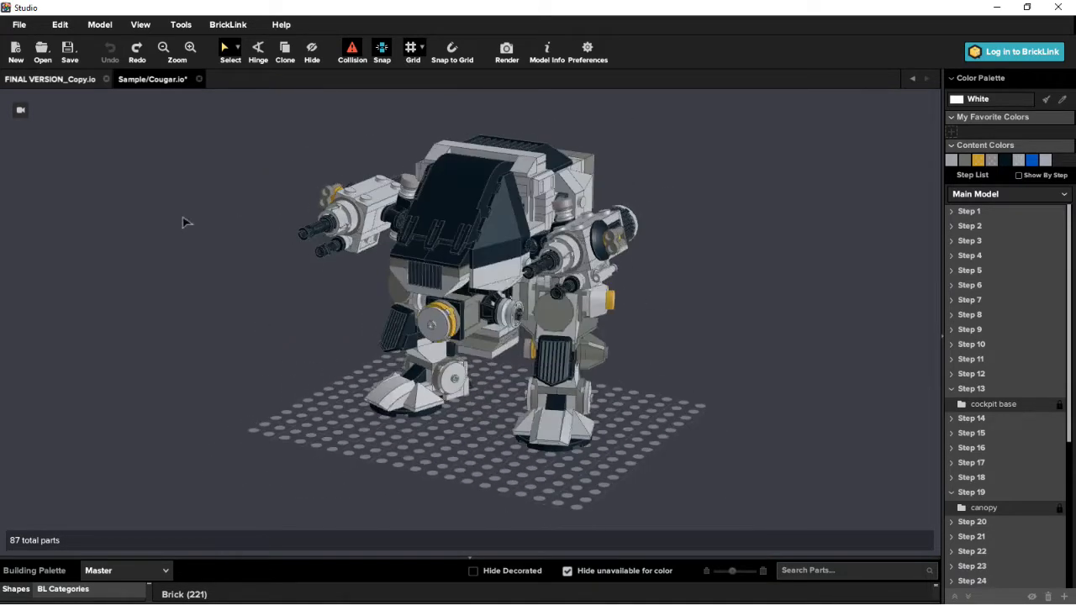
right_drag(660, 323, 674, 319)
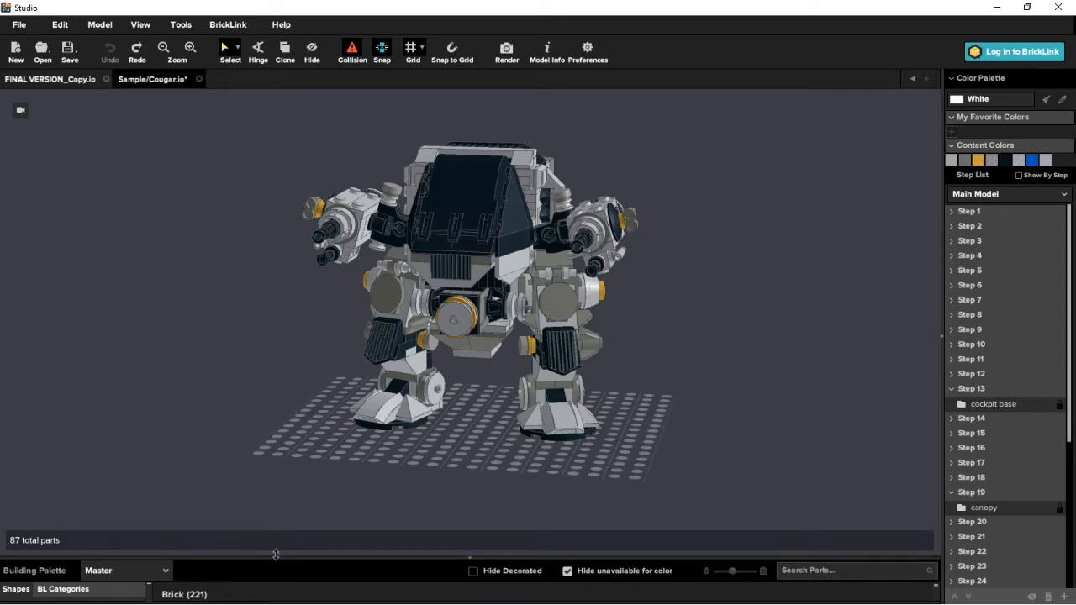
drag(276, 555, 288, 413)
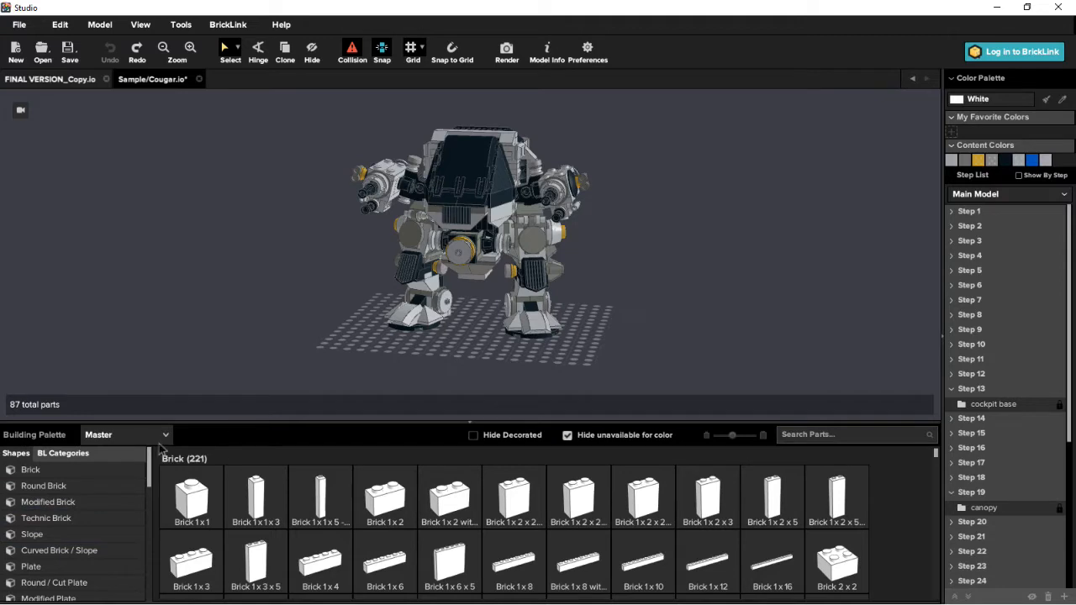
scroll(139, 488, down, 1)
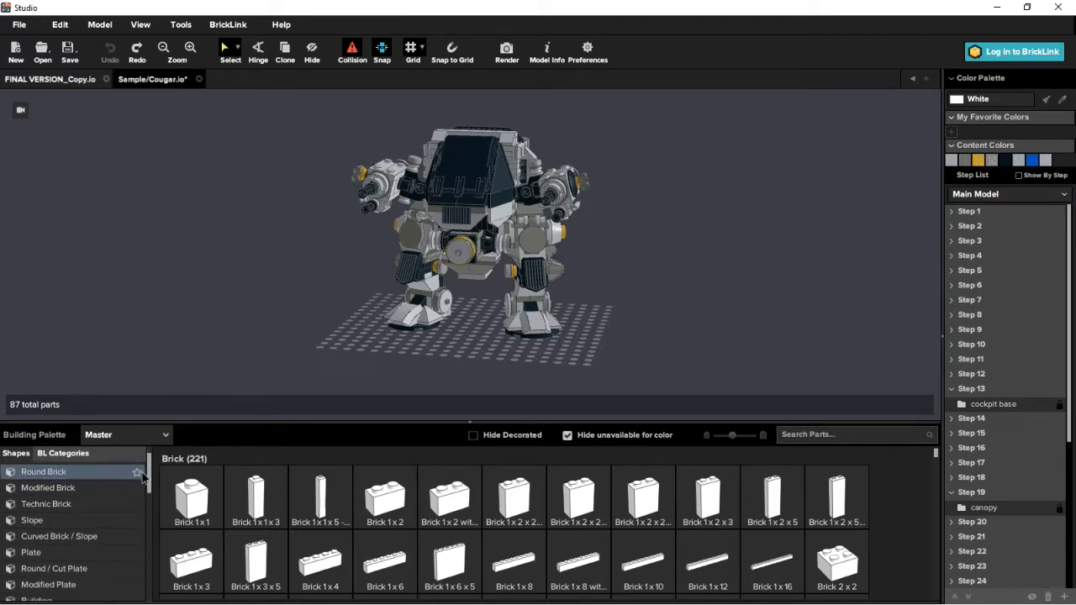
scroll(80, 516, down, 2)
scroll(76, 516, up, 3)
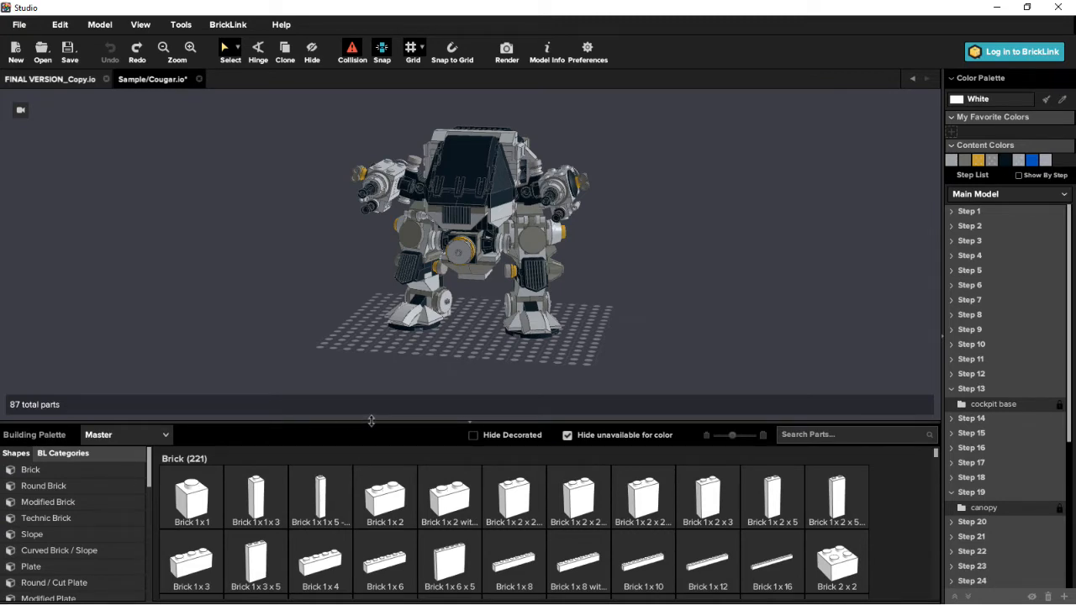
drag(370, 435, 383, 573)
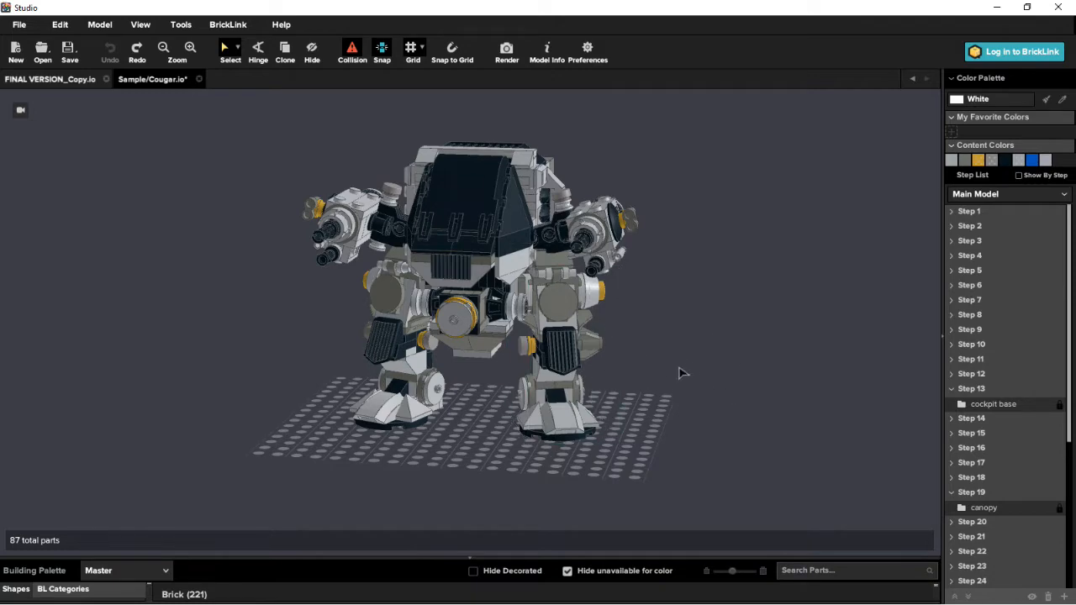
right_drag(697, 425, 636, 404)
scroll(637, 376, up, 5)
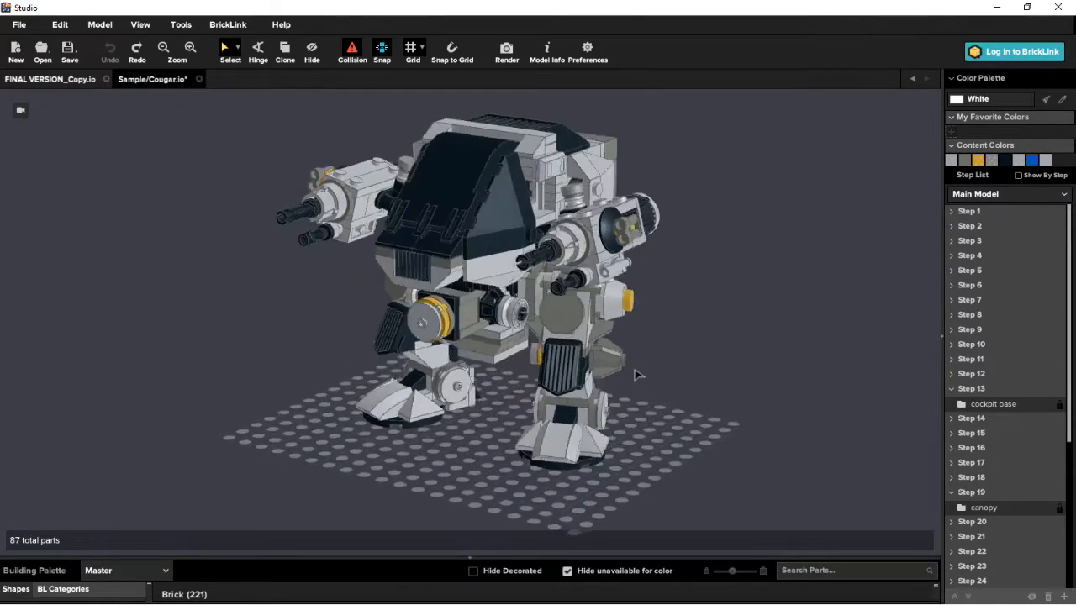
mouse_move(483, 399)
right_down()
mouse_move(496, 384)
mouse_move(472, 396)
right_up()
right_click(477, 429)
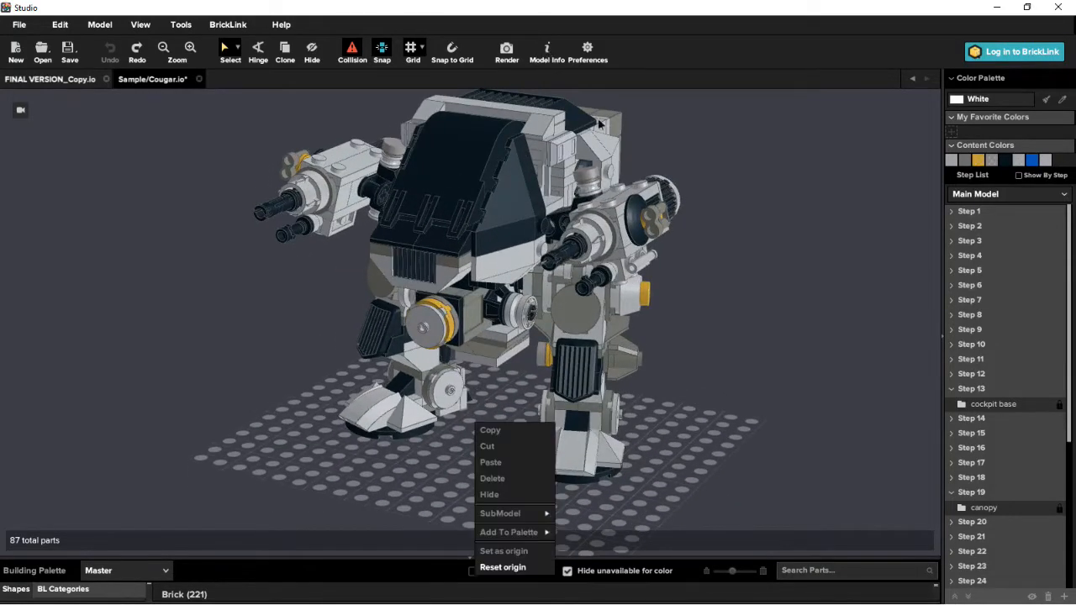
click(713, 262)
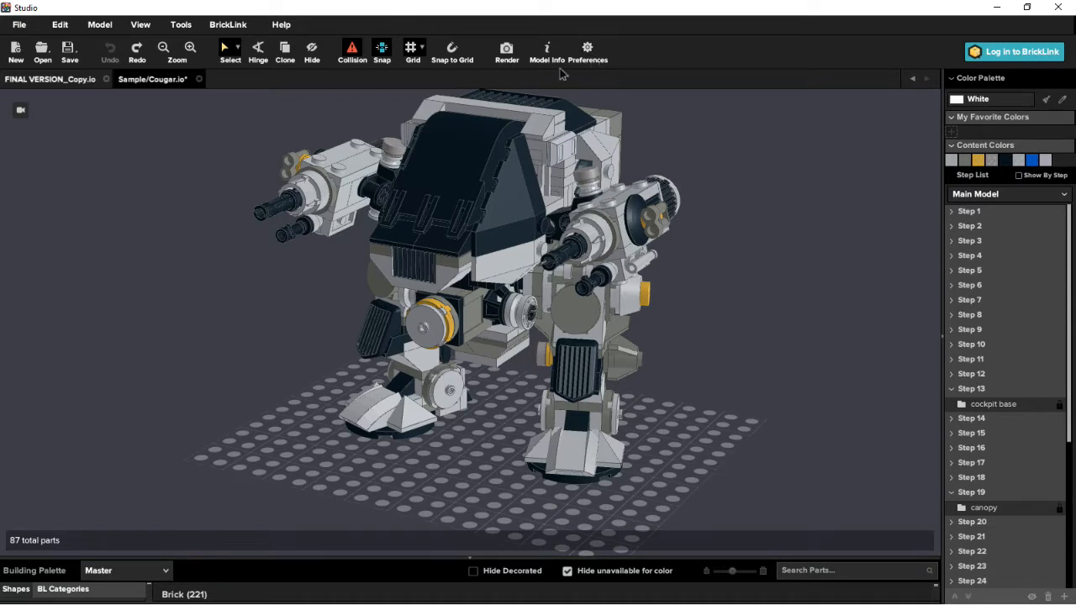
- Review the input shortcuts in the preferences and raise the viewport's render quality to the highest level
click(587, 51)
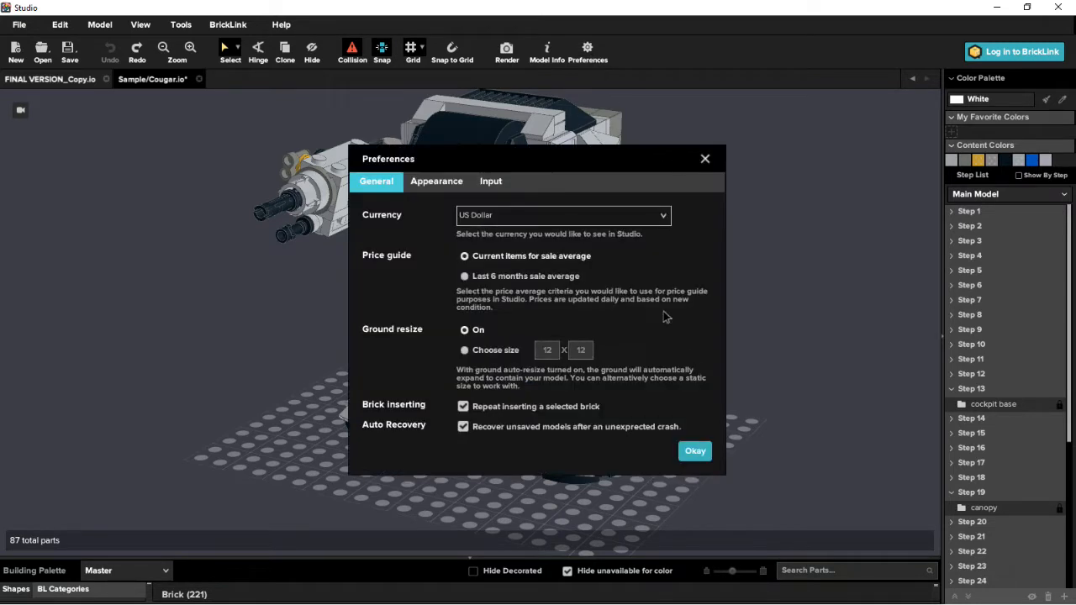
click(491, 180)
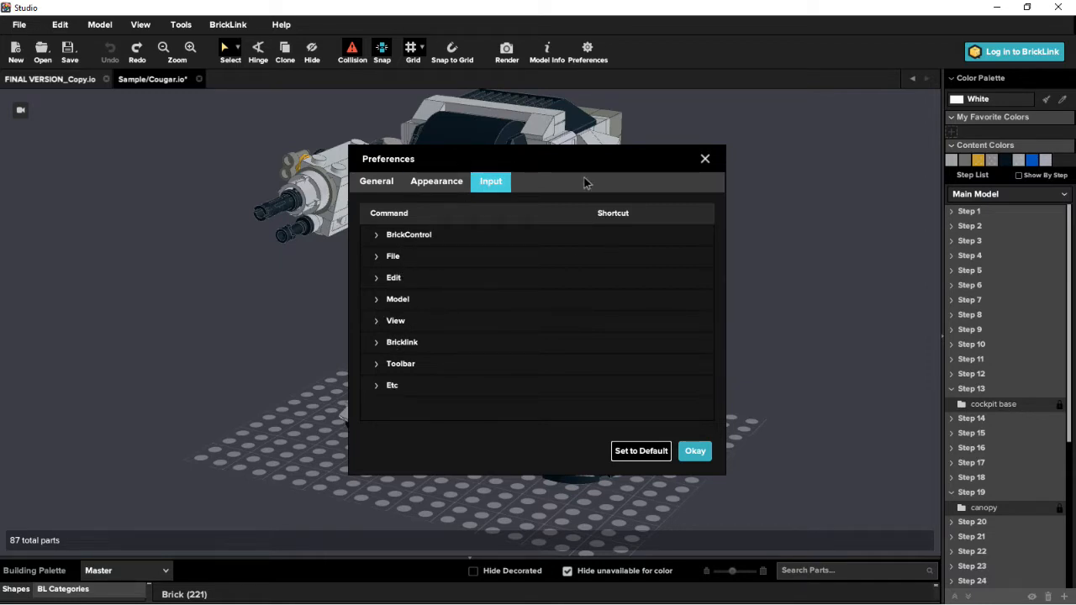
click(437, 185)
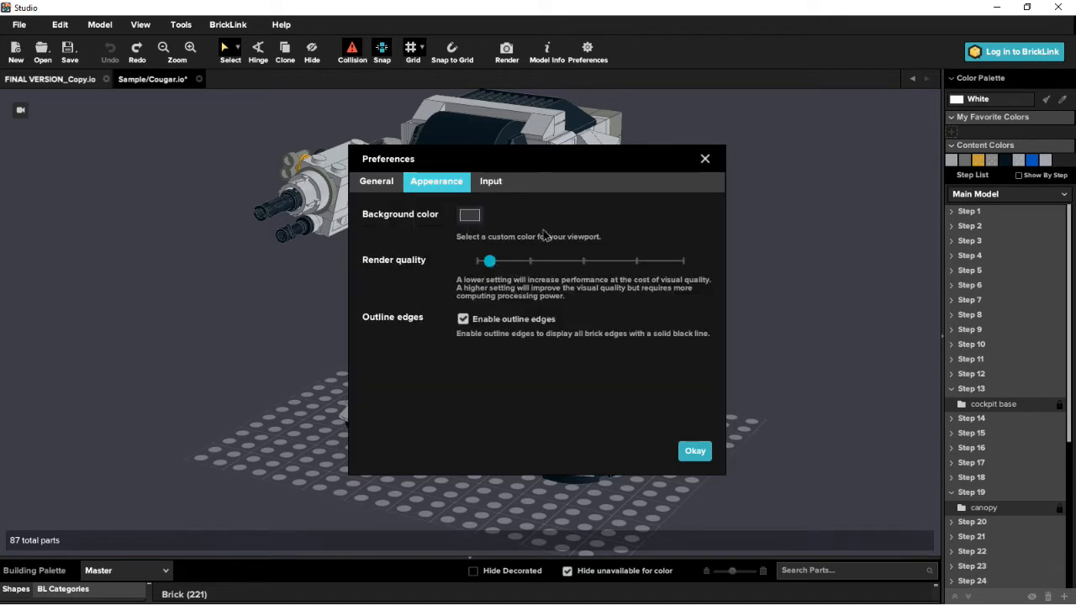
drag(542, 160, 604, 219)
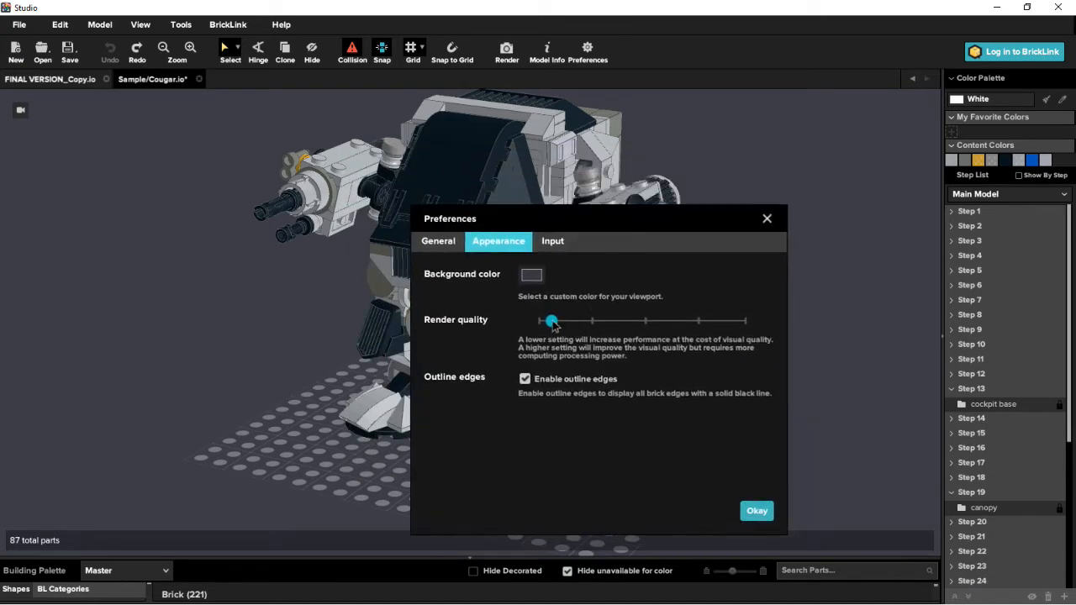
drag(552, 321, 741, 321)
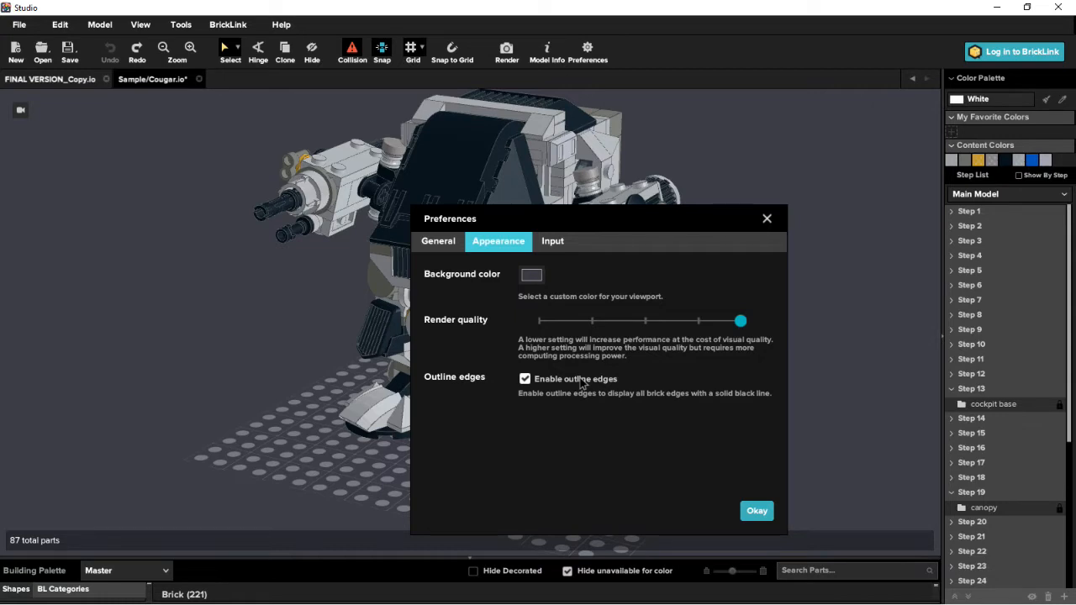
- Set the preferred currency to Australian Dollar and apply the preferences
click(437, 243)
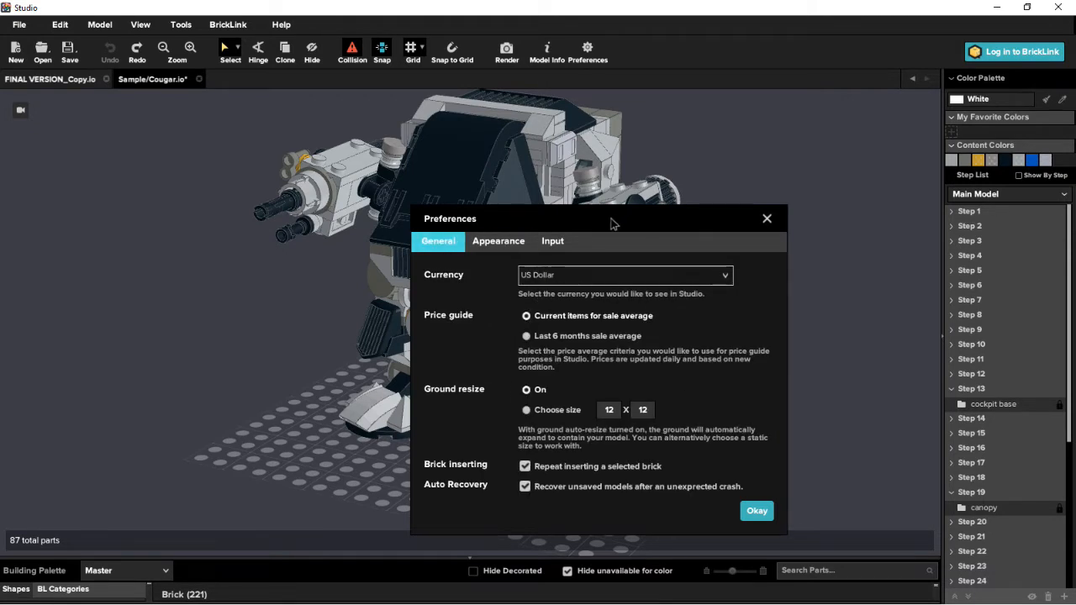
drag(604, 221, 548, 192)
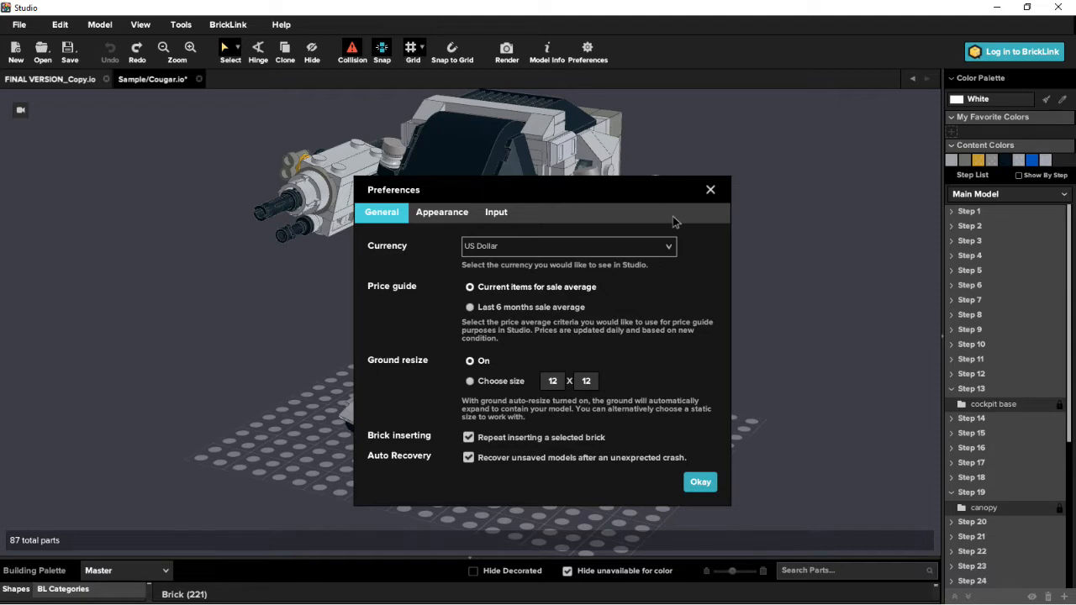
click(547, 252)
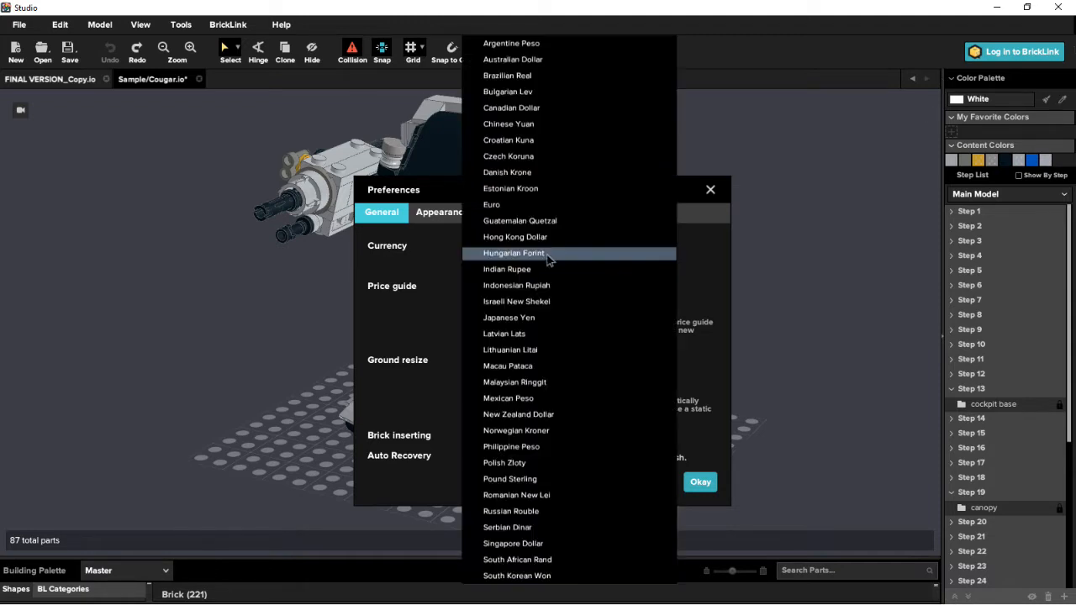
click(541, 65)
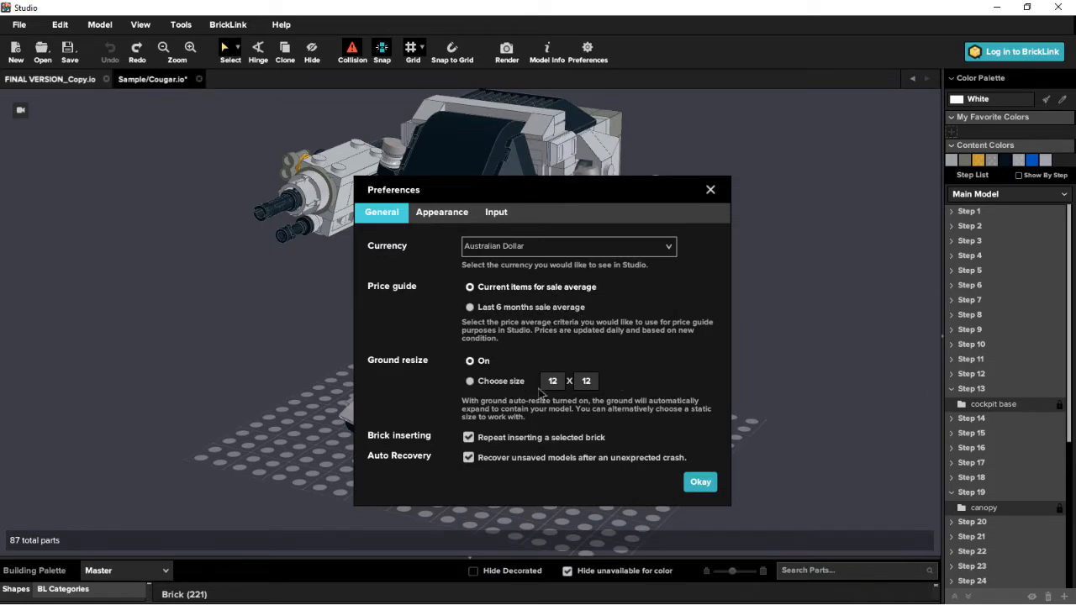
click(699, 481)
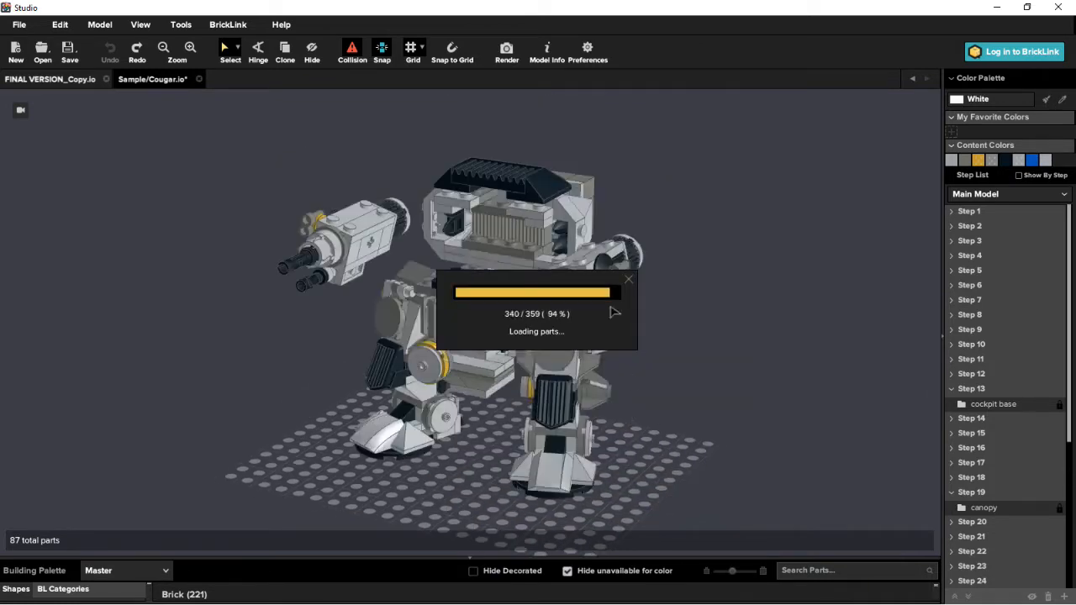
click(717, 417)
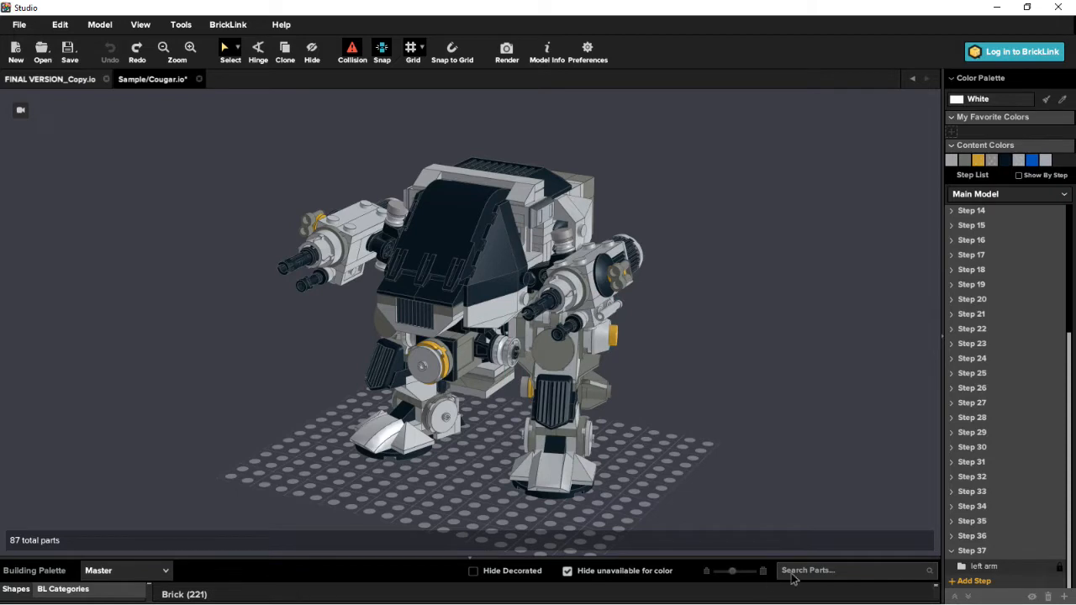
- Examine the model information for Cougar.io, reading through its parts list and prices, and close it
click(546, 50)
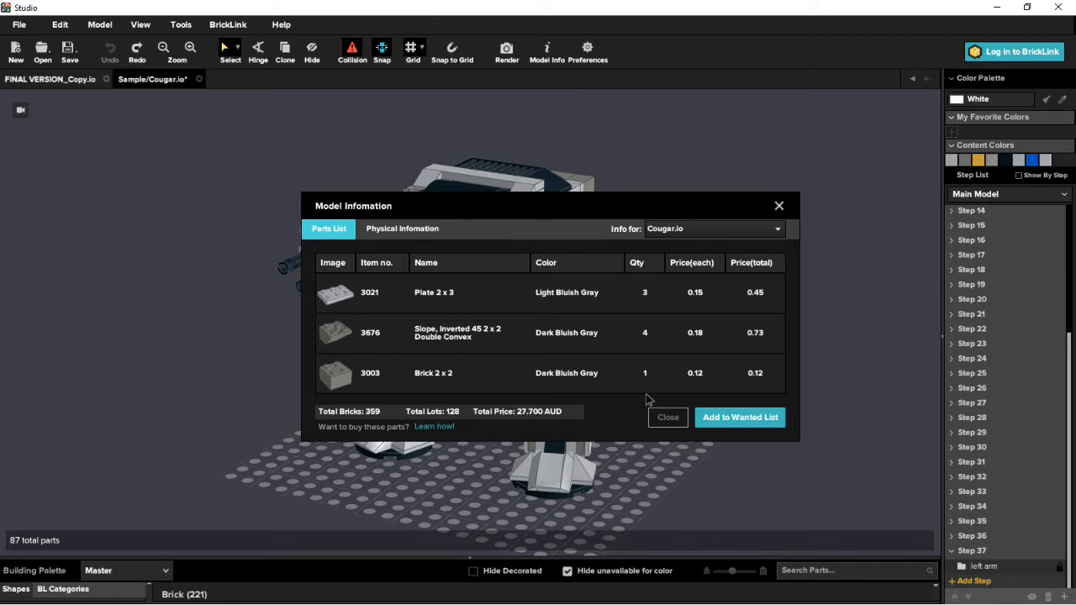
scroll(586, 384, down, 3)
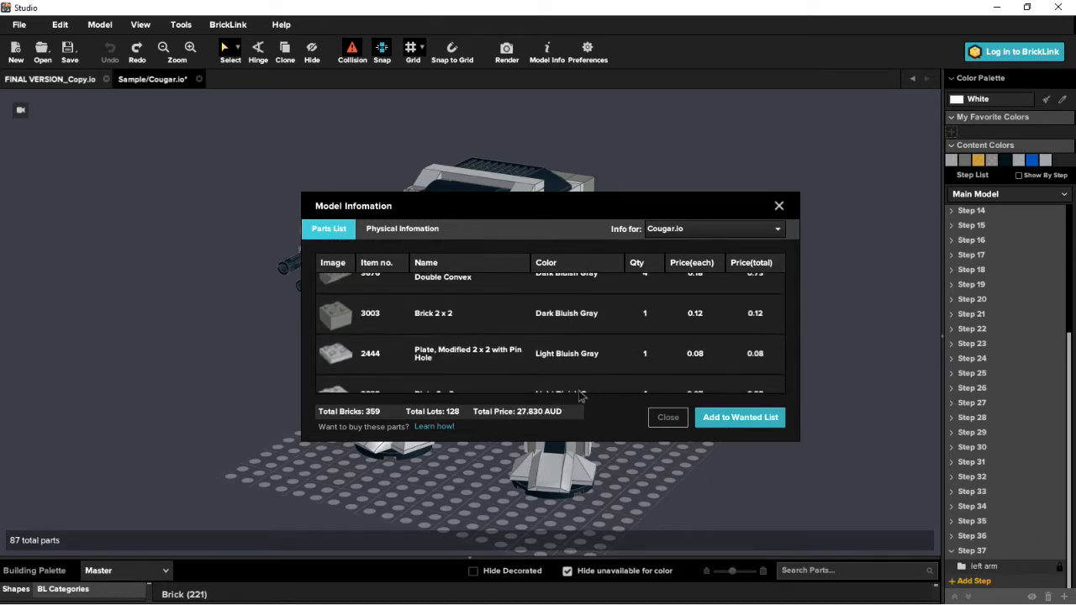
scroll(605, 351, down, 2)
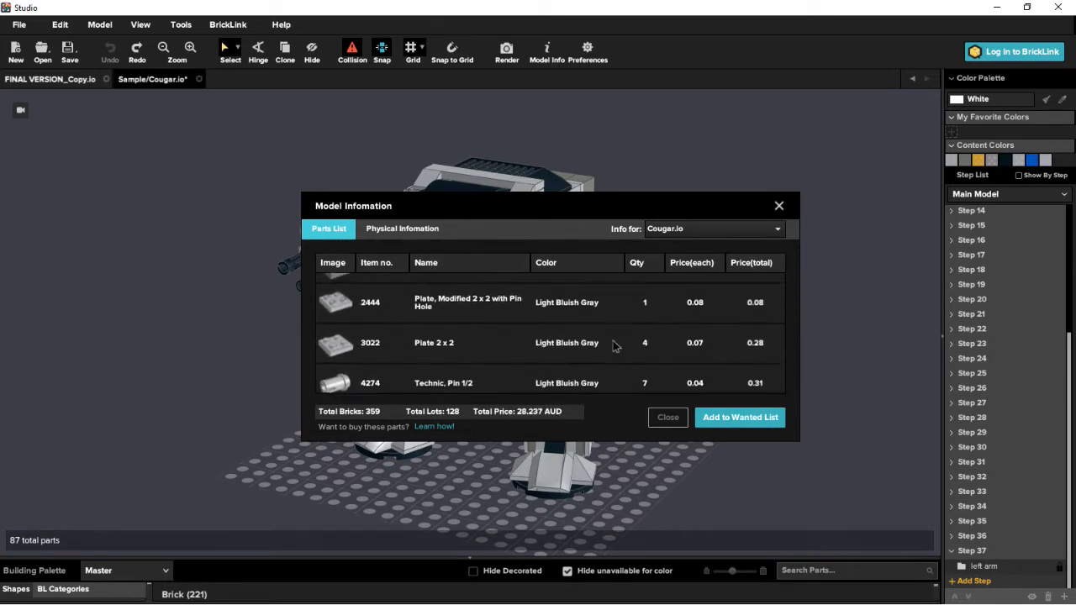
scroll(569, 360, down, 5)
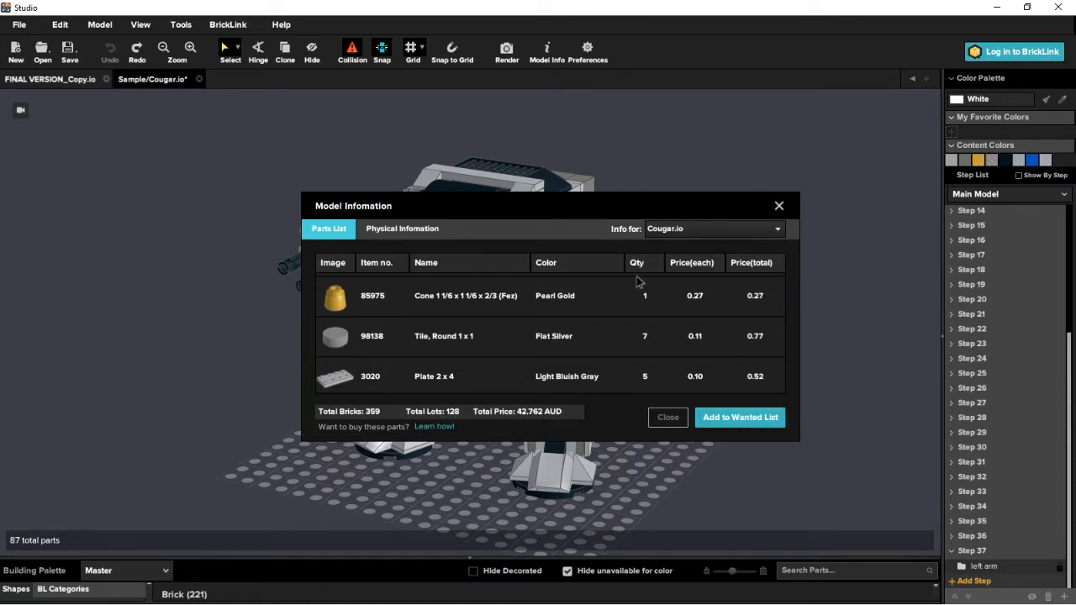
drag(559, 209, 521, 263)
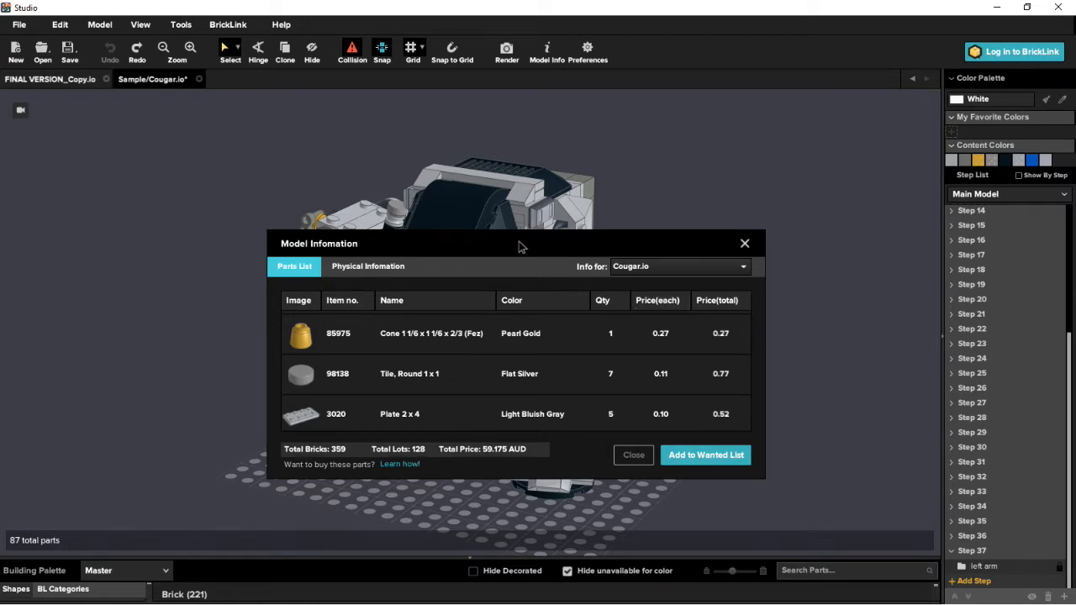
drag(518, 245, 510, 234)
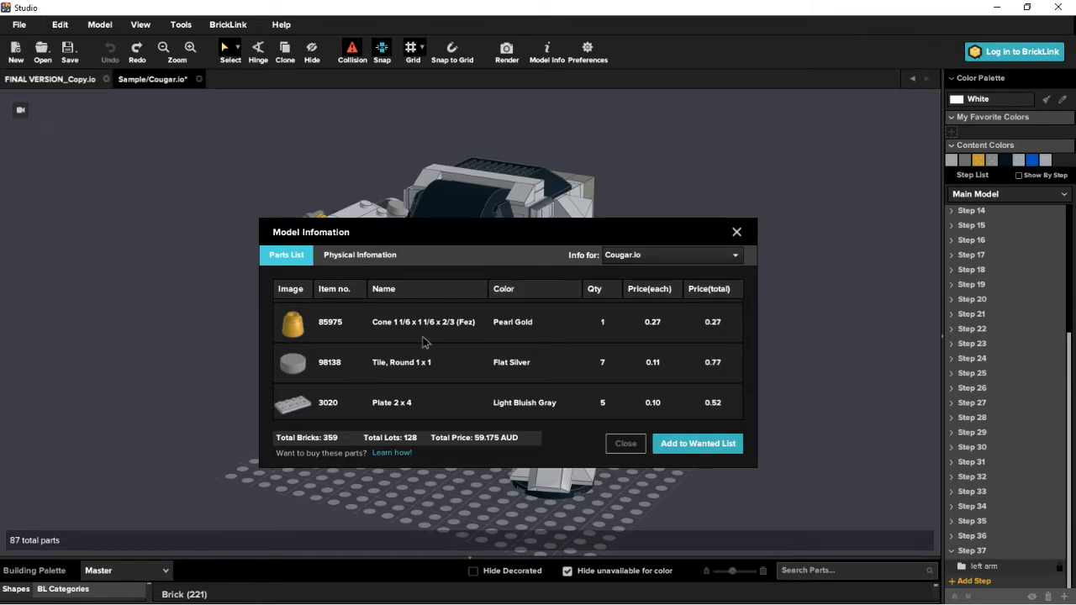
scroll(432, 328, down, 1)
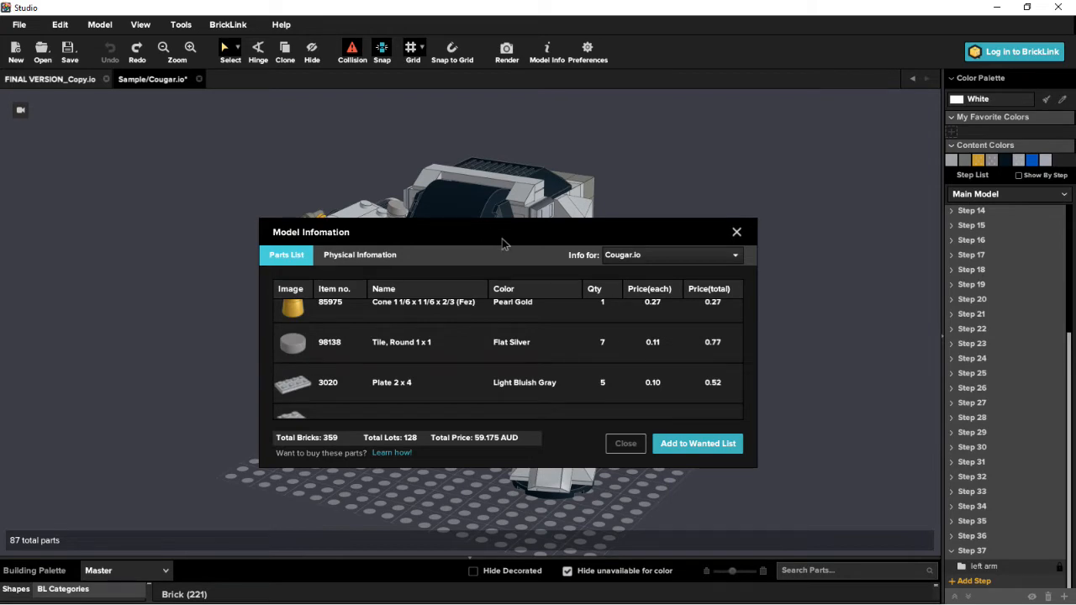
drag(501, 240, 443, 315)
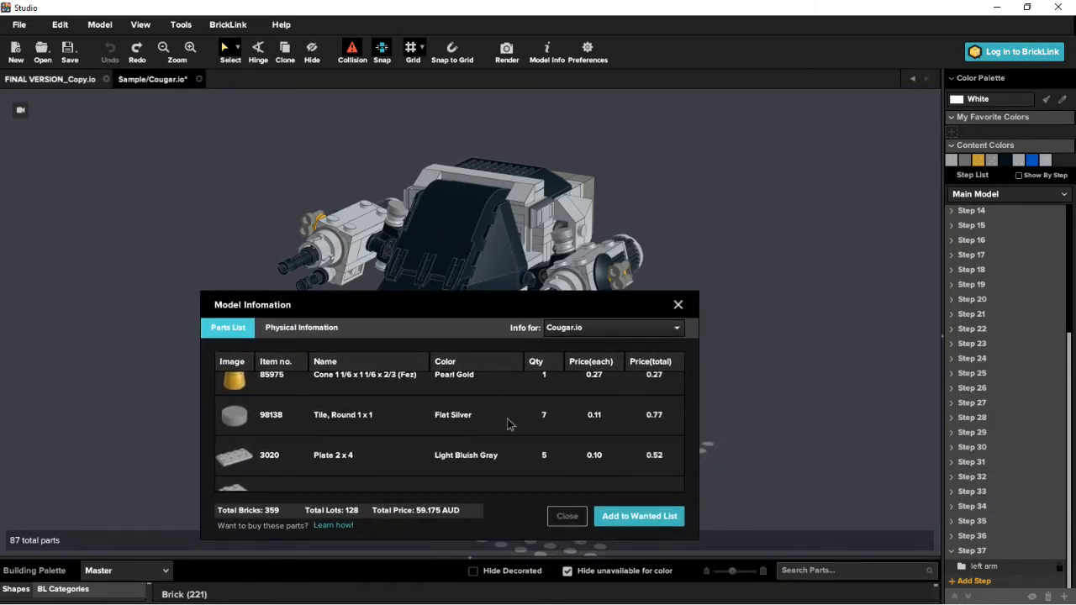
click(678, 305)
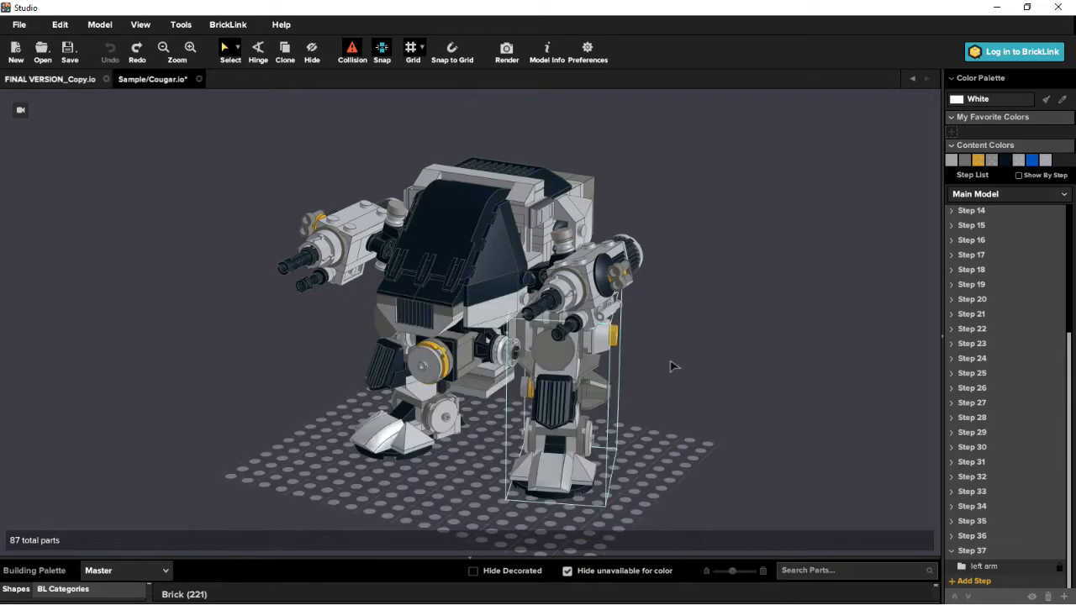
right_drag(673, 364, 636, 379)
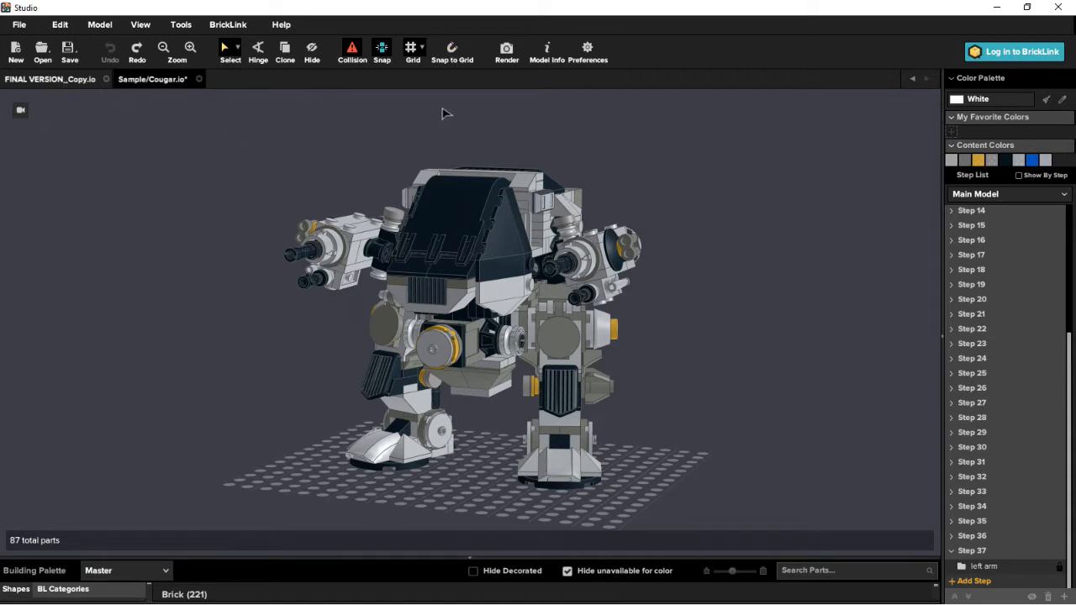
- Compare the FINAL VERSION_Copy.io mech with the Cougar mech, viewing both from several angles, and finish on the FINAL VERSION_Copy.io model
click(46, 81)
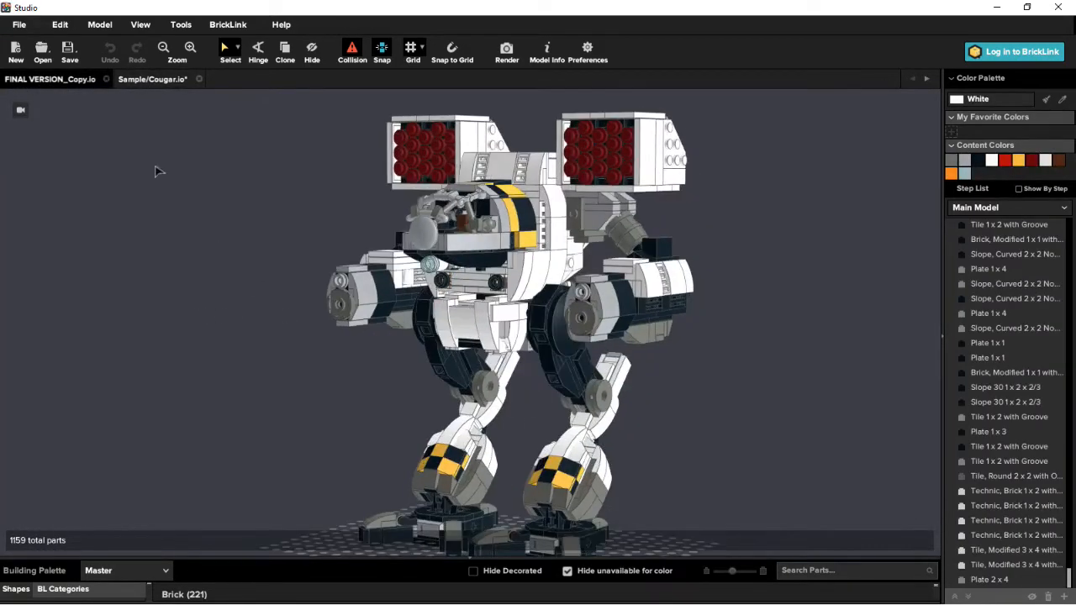
right_drag(690, 372, 697, 379)
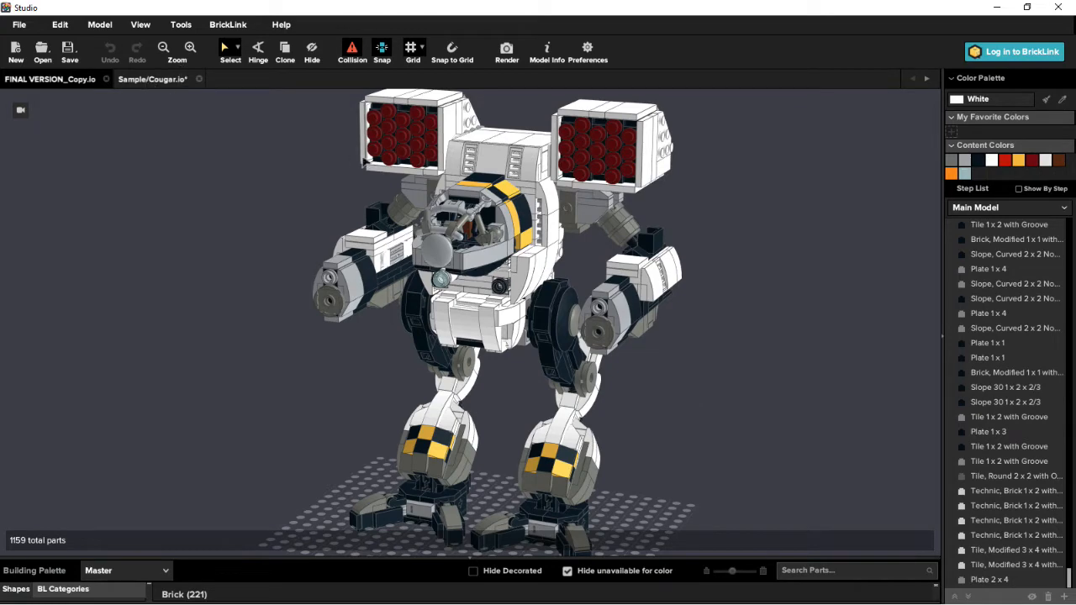
click(150, 80)
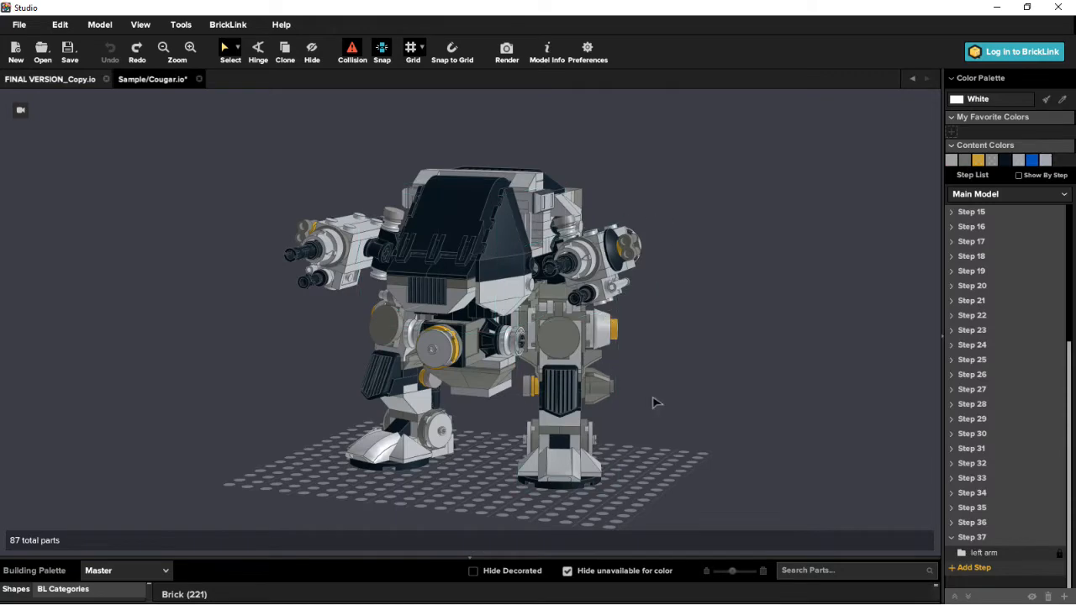
right_drag(487, 436, 362, 403)
right_drag(510, 321, 664, 349)
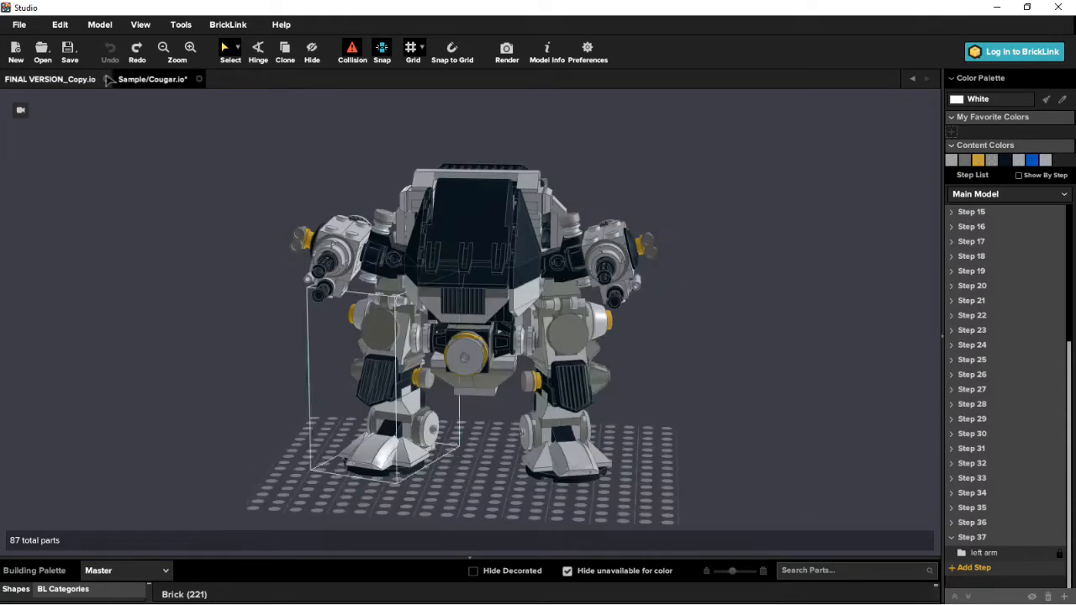
click(57, 80)
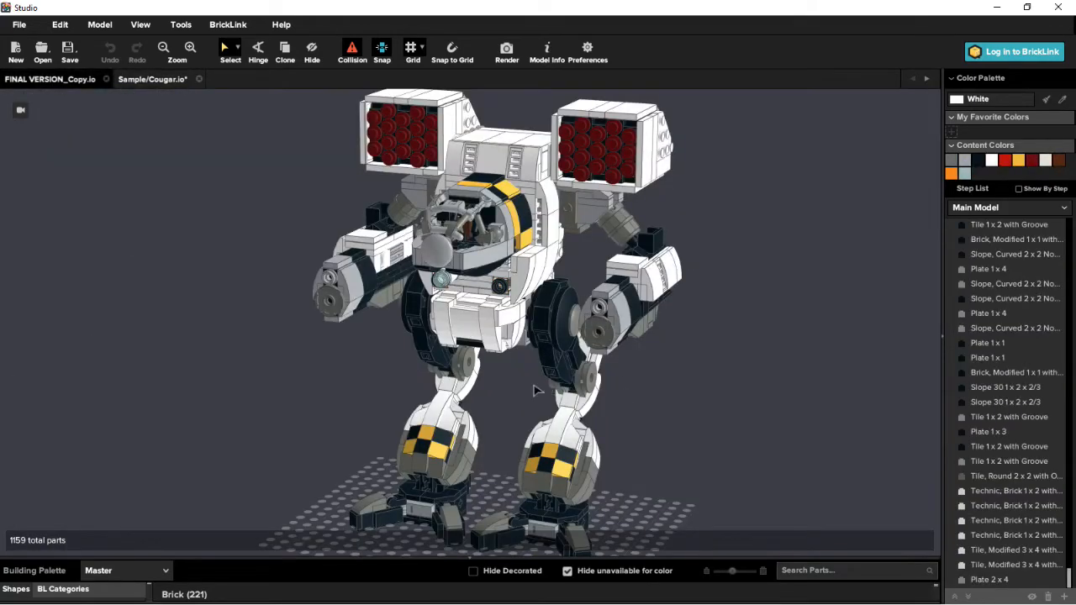
right_drag(699, 410, 712, 406)
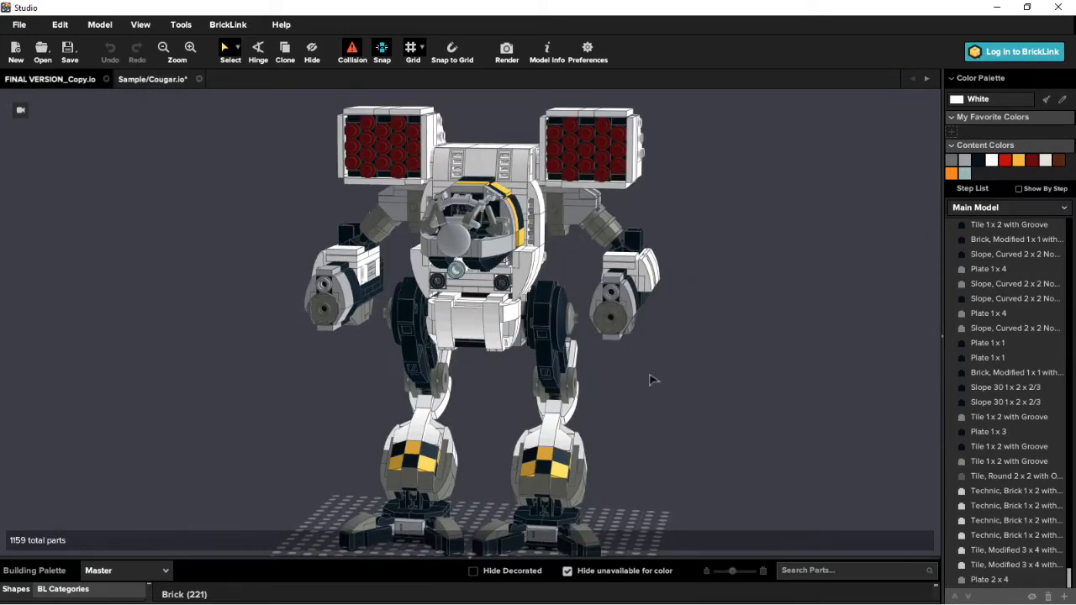
right_drag(648, 378, 657, 375)
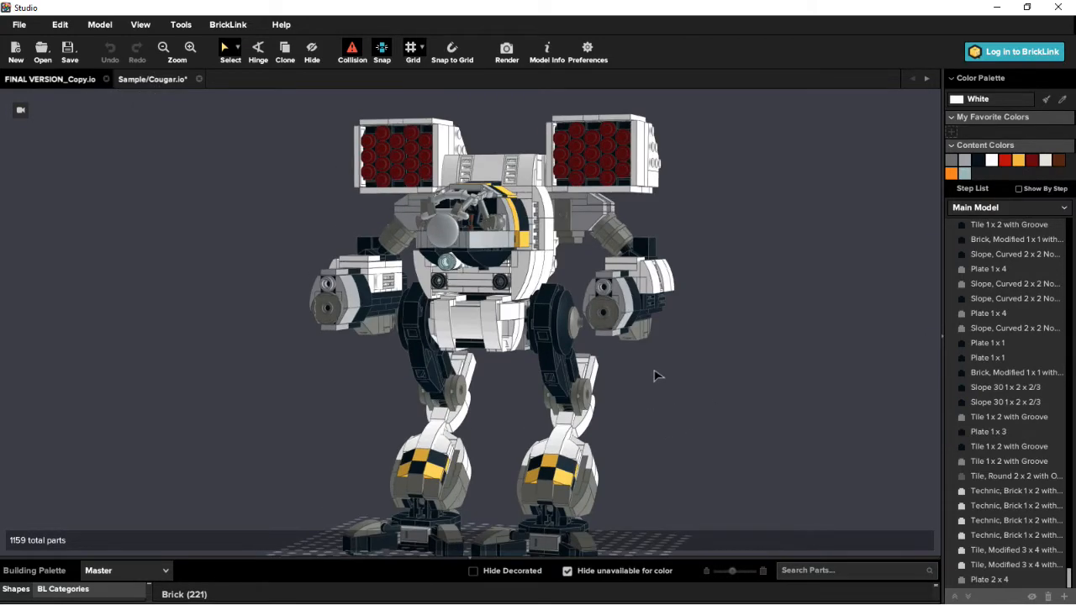
- Open the image render settings, check the POV-Ray options, and set up a photo realistic render at Very High quality without a floor color
click(507, 55)
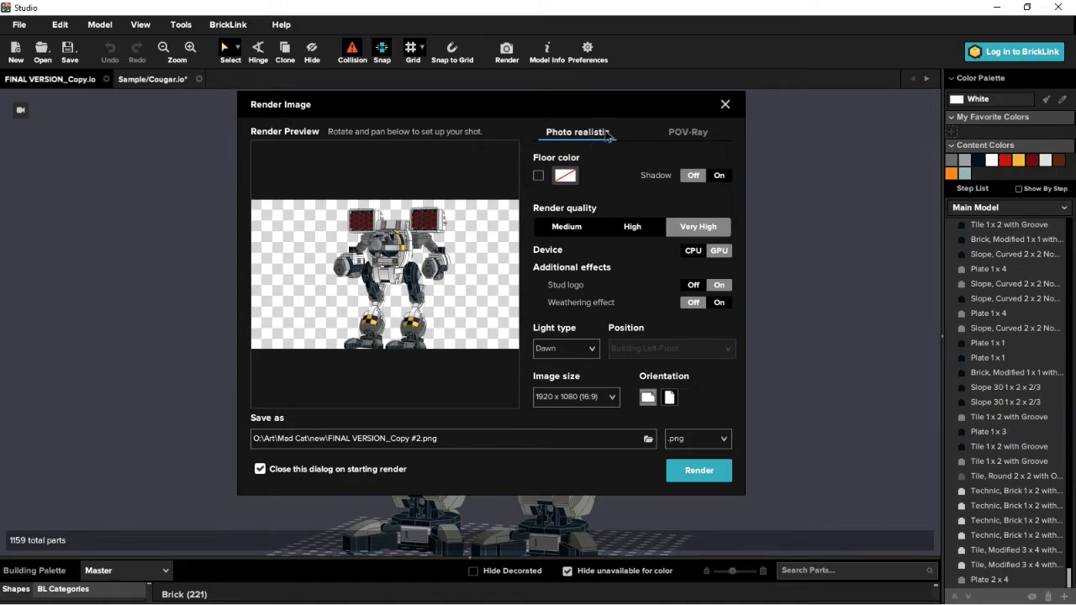
click(689, 134)
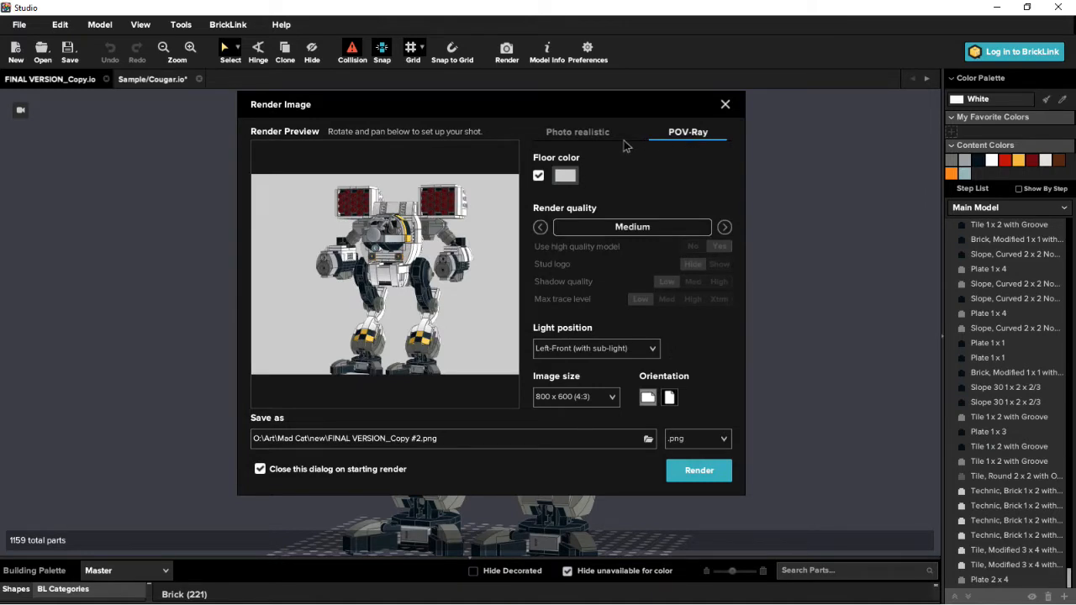
click(571, 135)
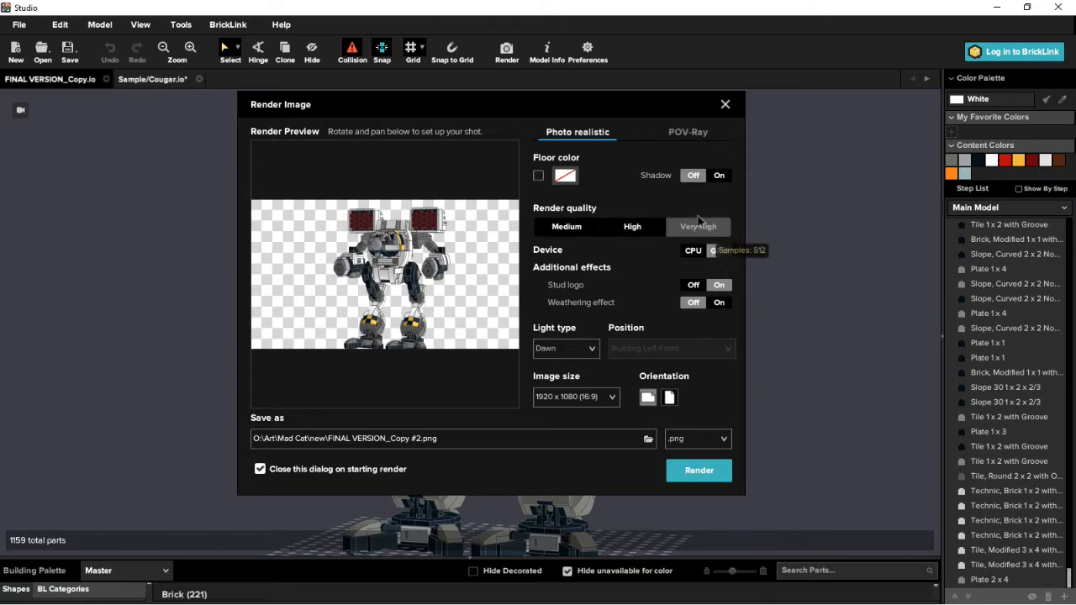
click(698, 222)
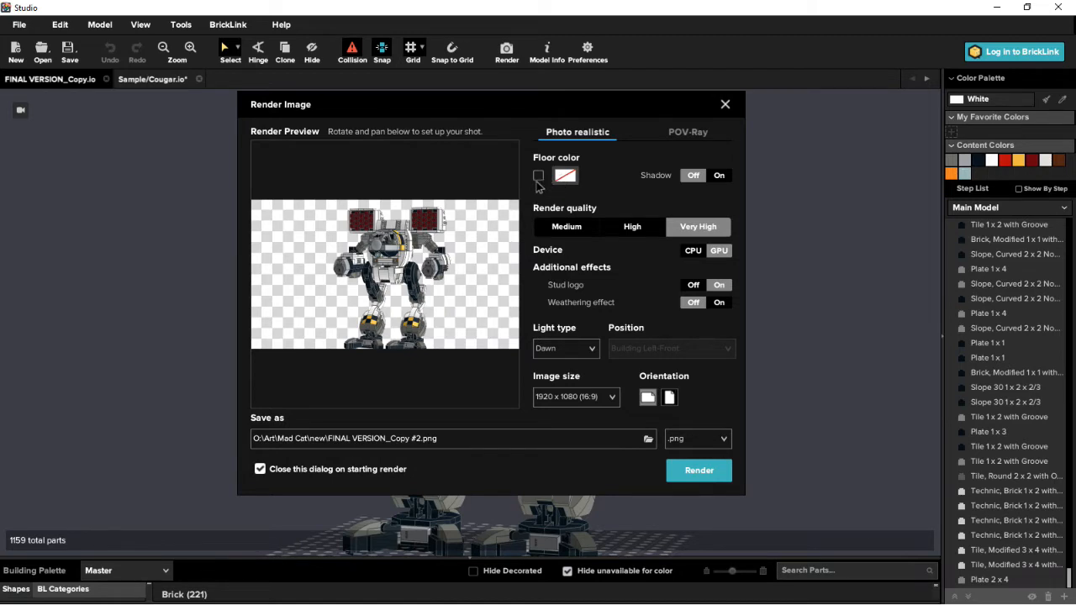
click(538, 178)
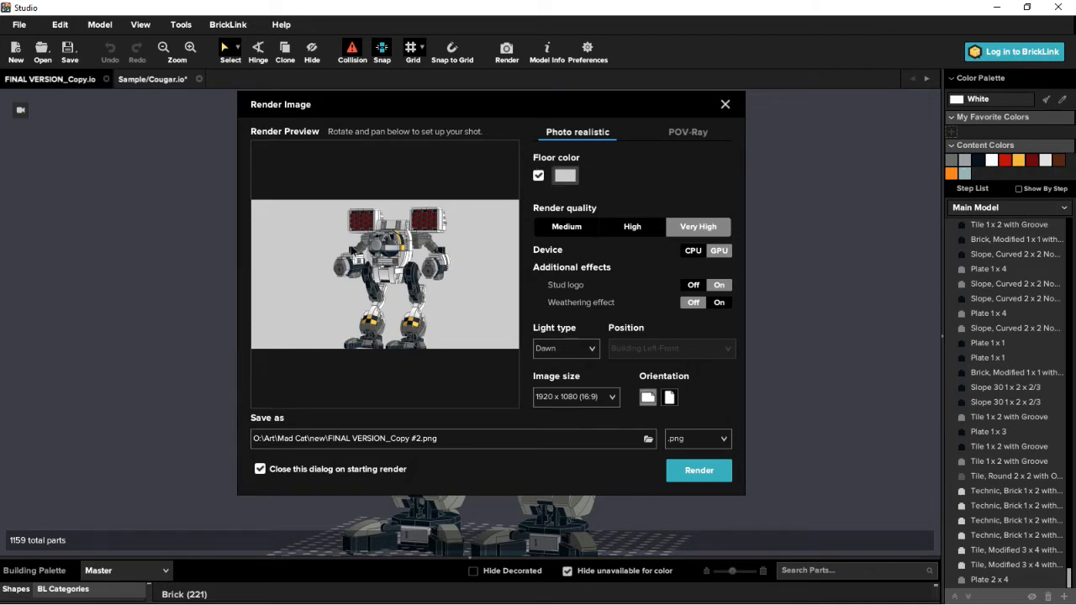
click(538, 175)
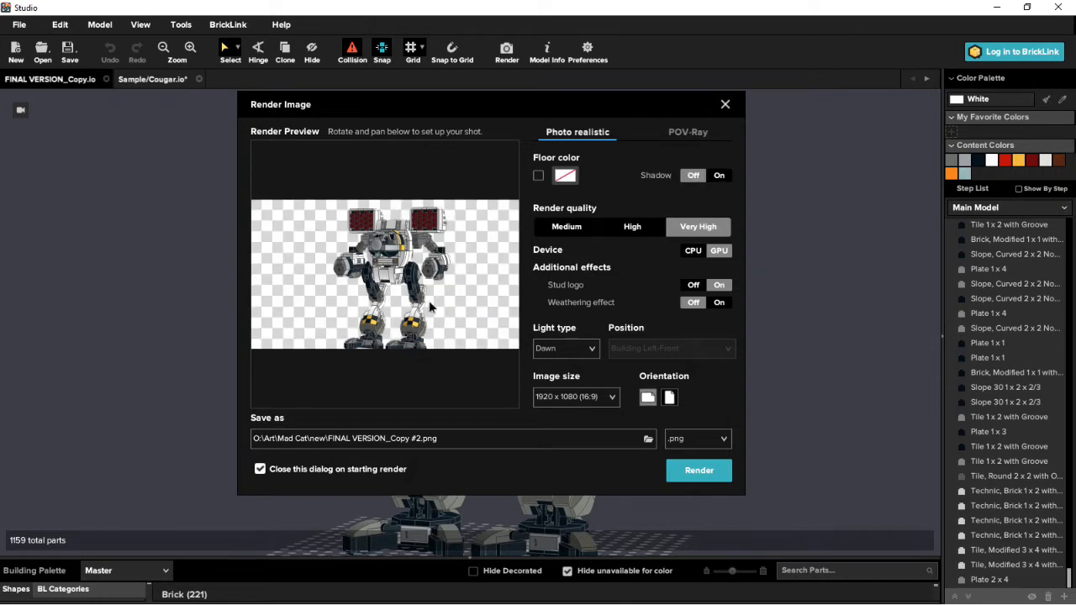
- View the mech from the side and front in the render preview, keeping the render quality at Very High
drag(428, 300, 434, 288)
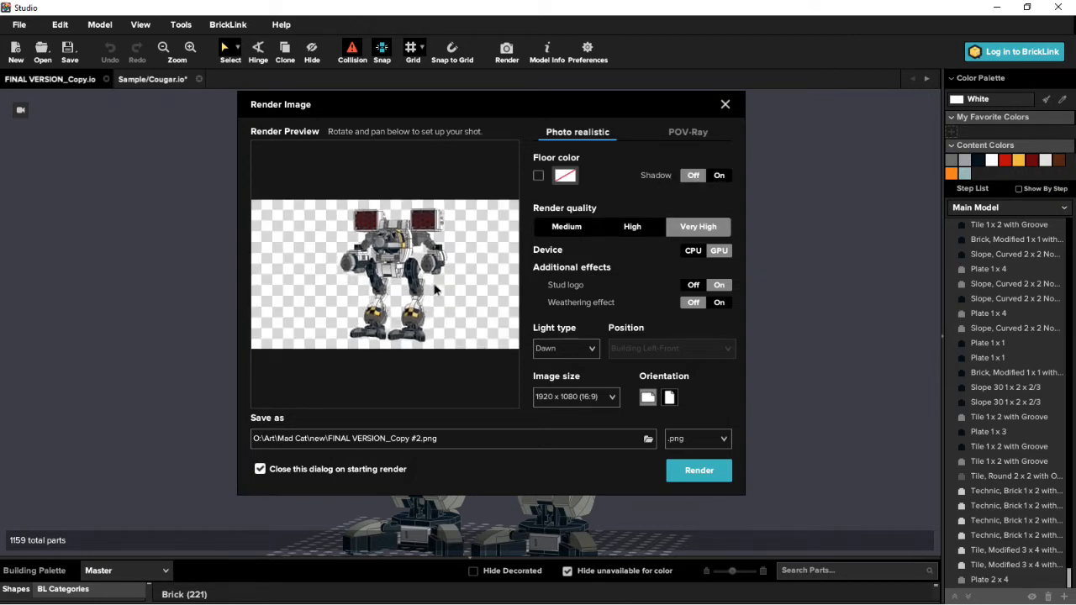
right_drag(434, 289, 395, 271)
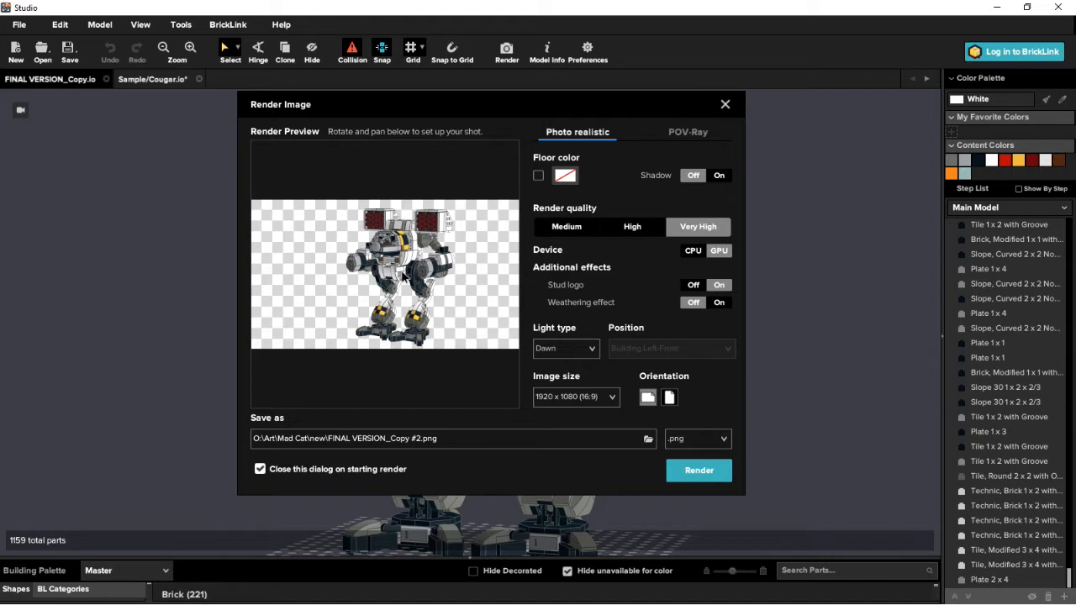
right_drag(402, 277, 398, 274)
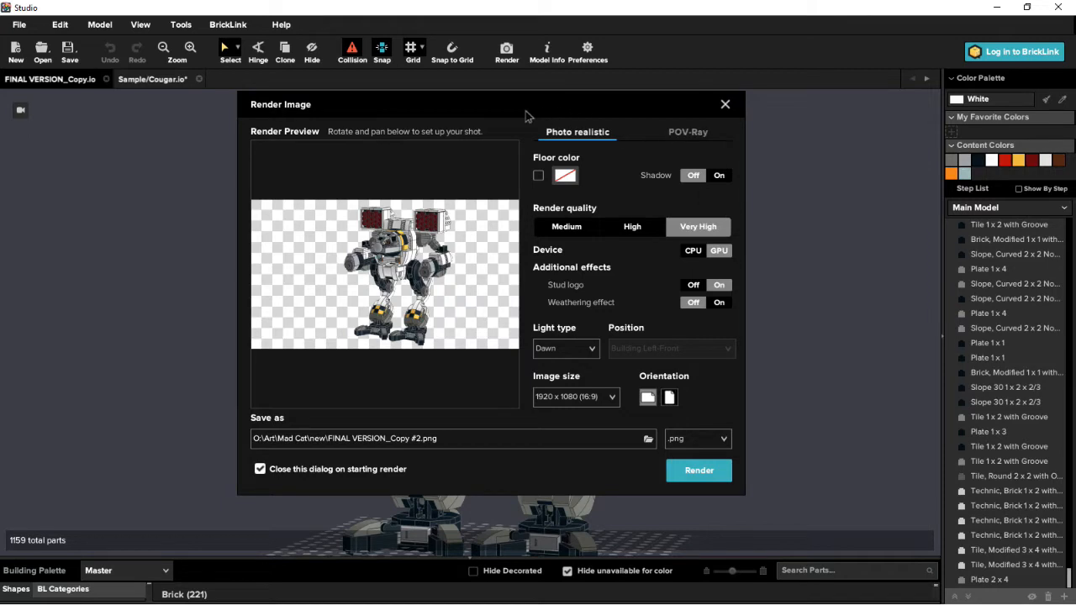
drag(342, 273, 400, 262)
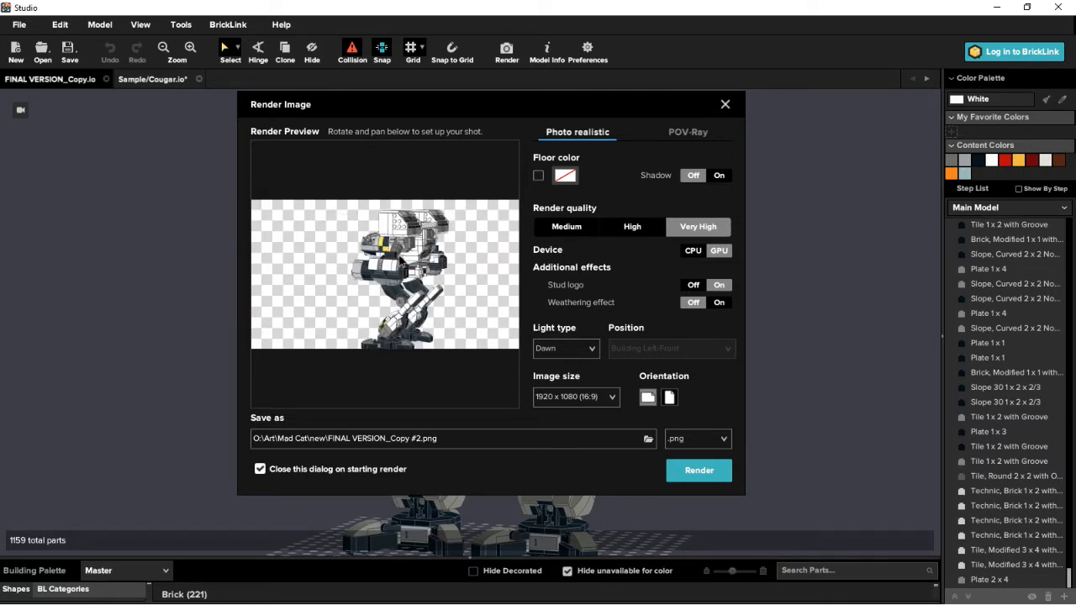
drag(339, 288, 441, 285)
mouse_move(413, 276)
right_down()
mouse_move(430, 282)
mouse_move(407, 266)
right_up()
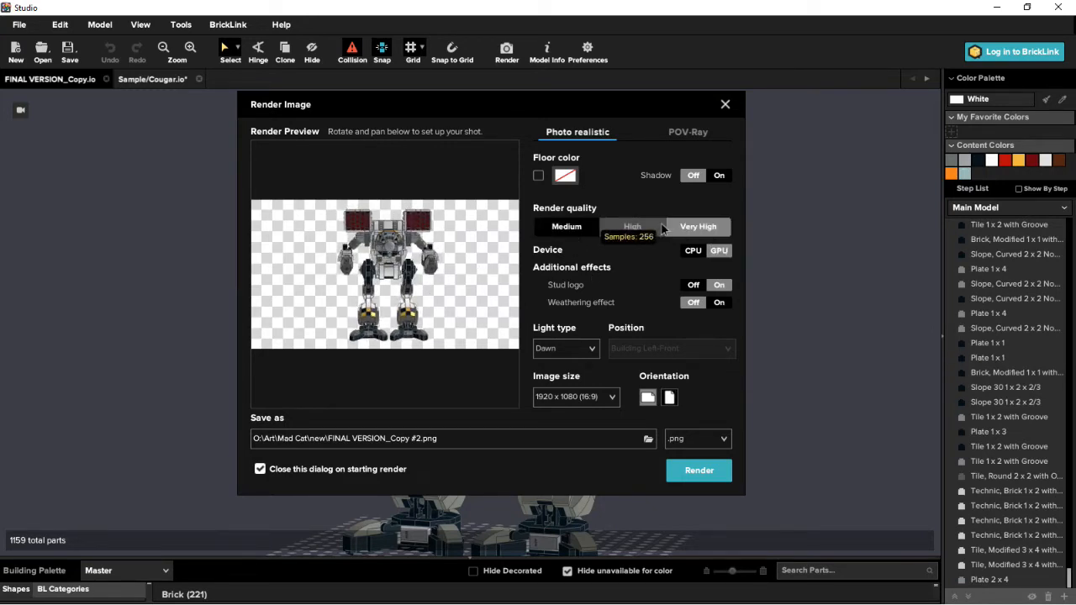
click(699, 228)
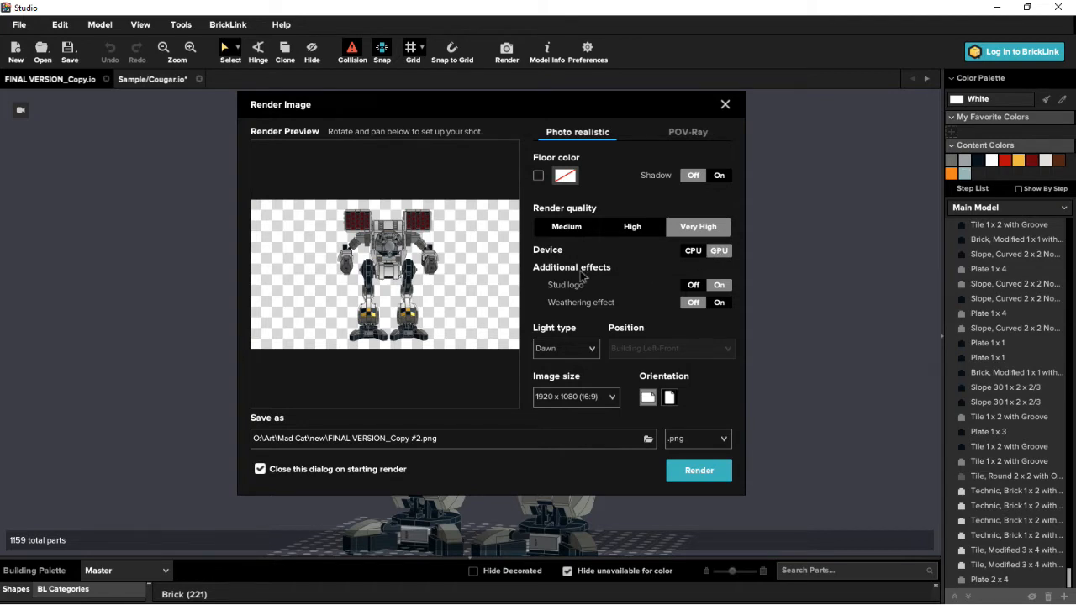
- Examine the studs on the missile launcher up close in the render preview and return to a three-quarter view of the mech
right_drag(416, 278, 357, 286)
scroll(430, 231, up, 3)
scroll(396, 236, up, 6)
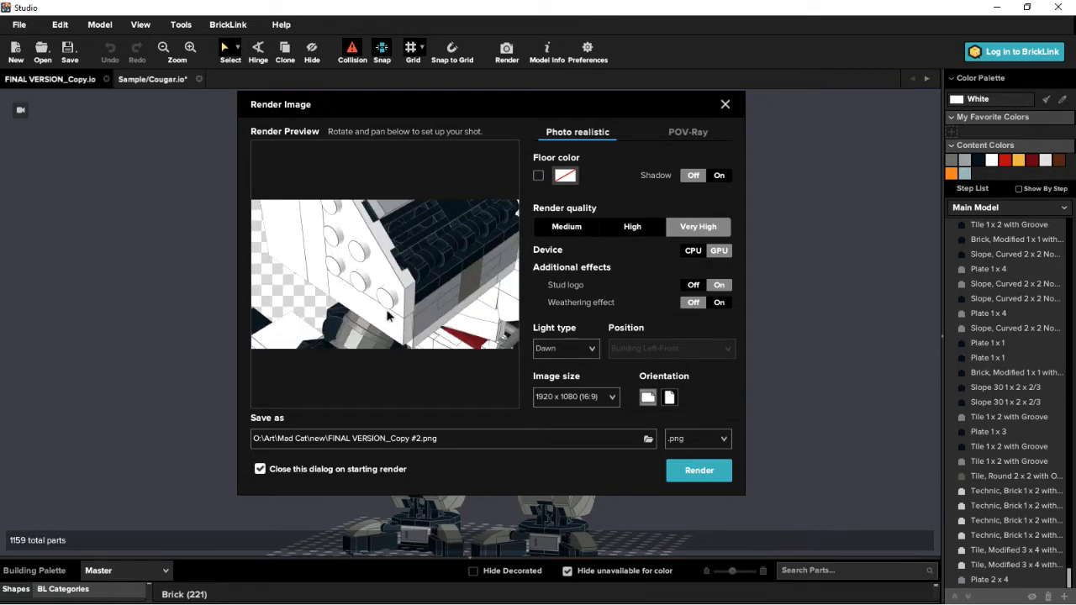
right_drag(398, 305, 425, 249)
scroll(374, 274, down, 3)
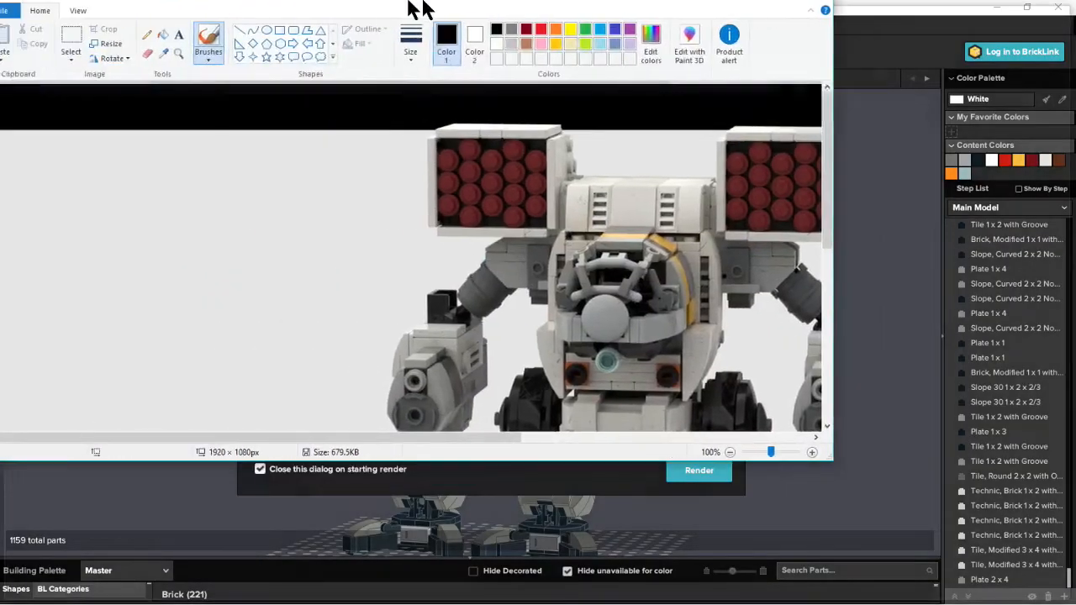
- Switch to Paint and inspect the weathering on the mech's cockpit, torso and legs in the FINAL VERSION #2 render
double_click(421, 8)
drag(1065, 204, 1073, 277)
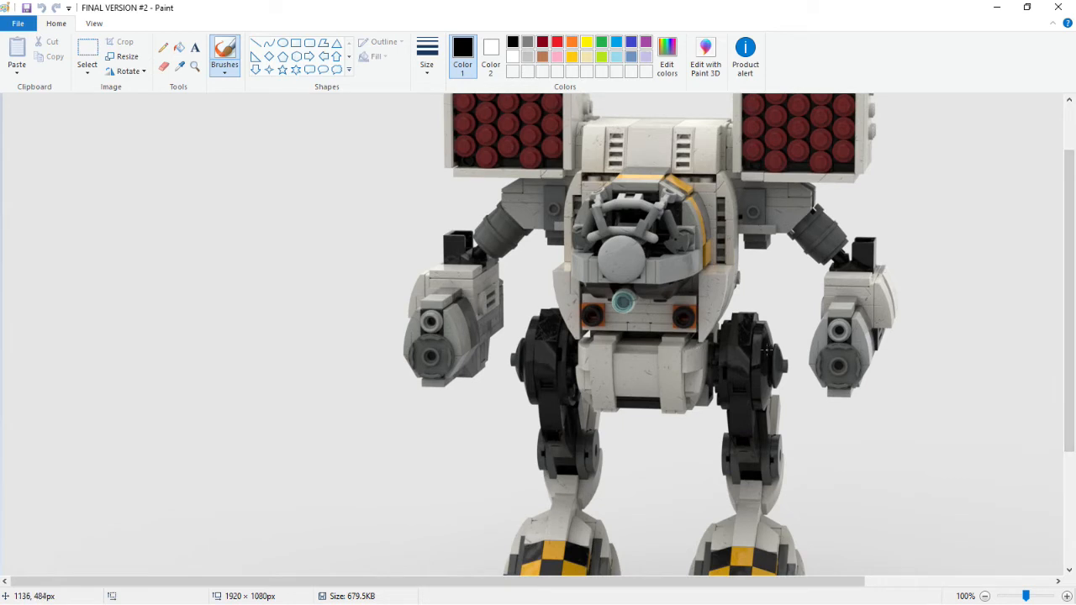
ctrl+scroll(766, 349, up, 1)
mouse_move(394, 583)
mouse_down()
mouse_move(367, 583)
mouse_move(715, 587)
mouse_up()
drag(1073, 252, 1067, 322)
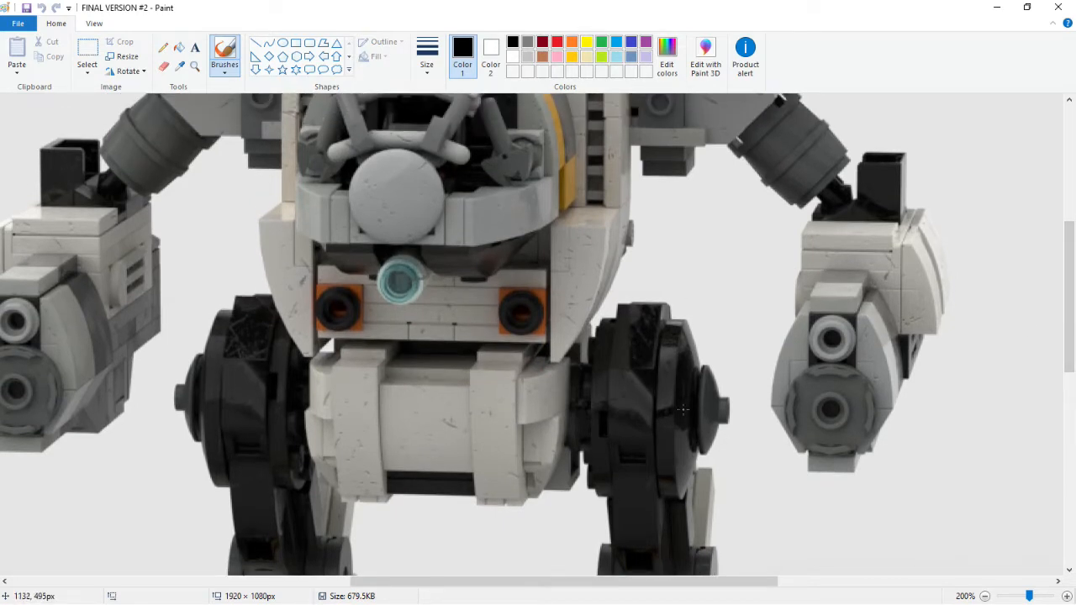
drag(1069, 290, 1068, 263)
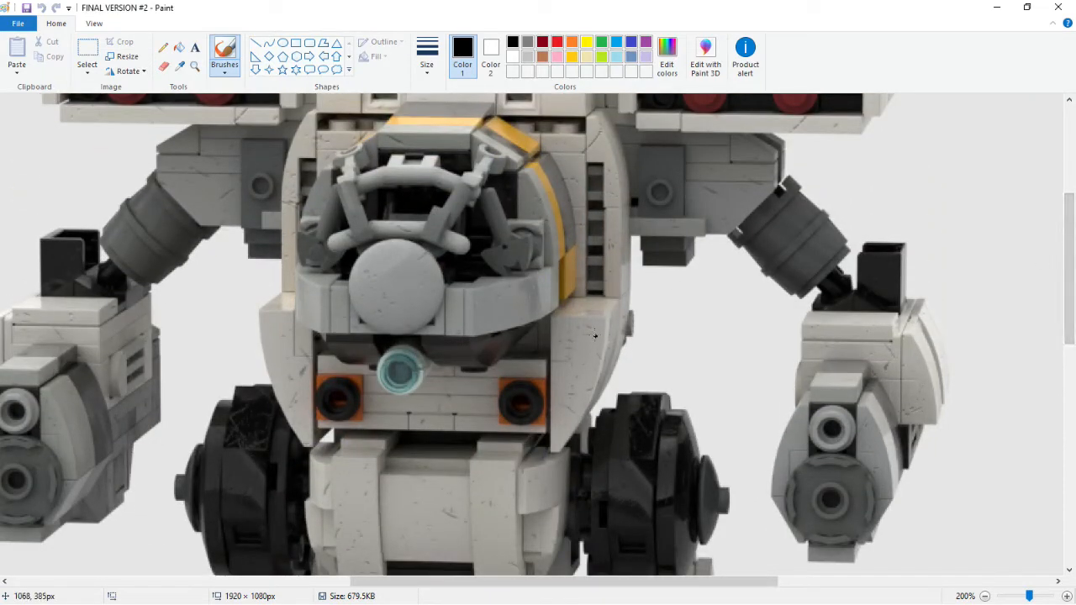
ctrl+scroll(550, 391, down, 1)
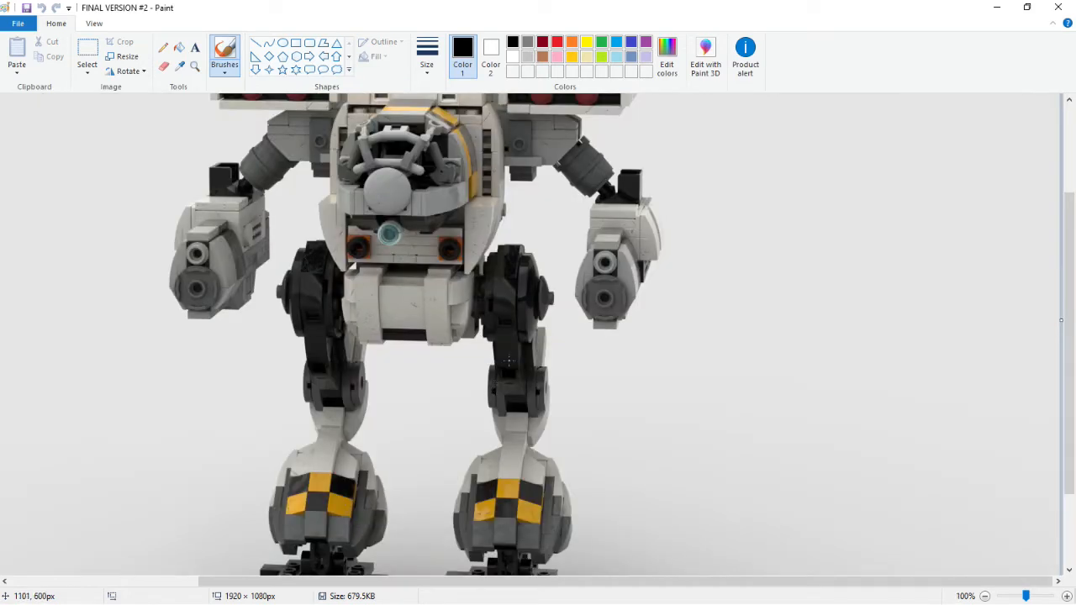
drag(1065, 305, 1065, 295)
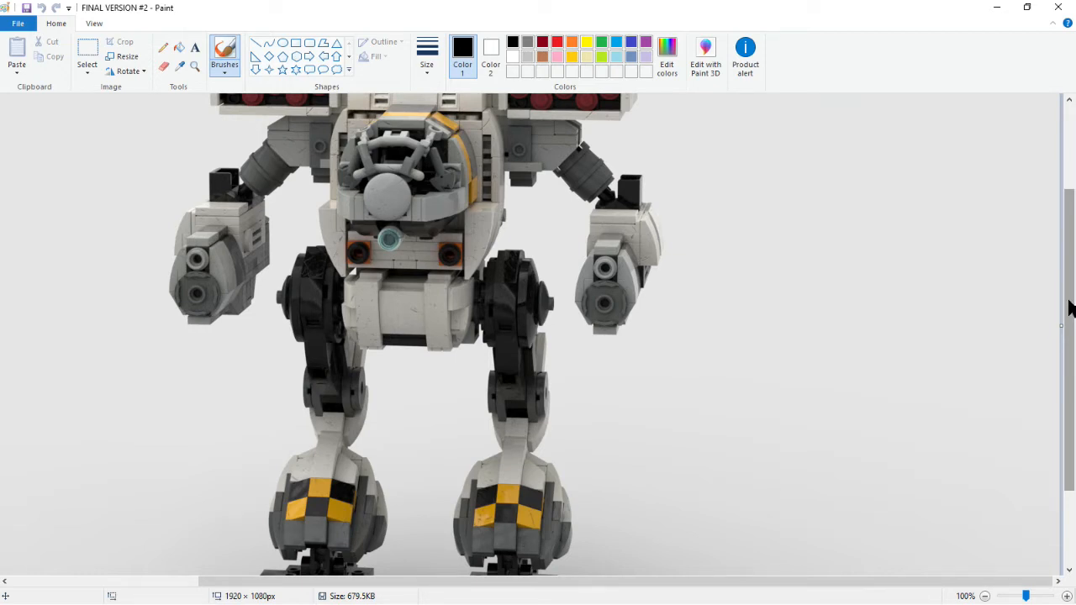
drag(1069, 307, 1072, 268)
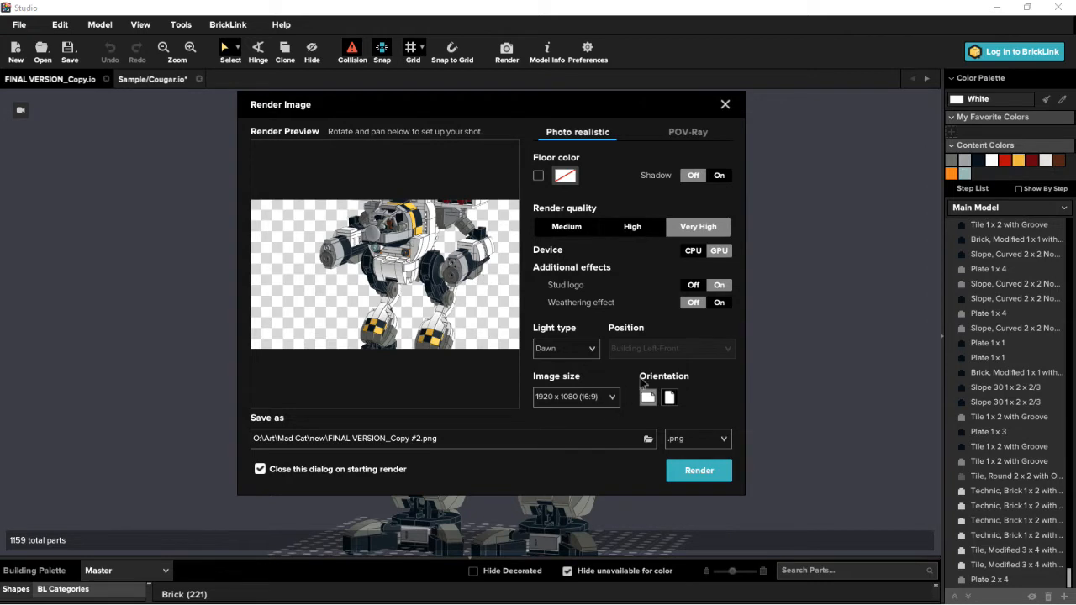
- Look through the render's light types in Studio, choose Default, and review the light positions available for it
click(578, 349)
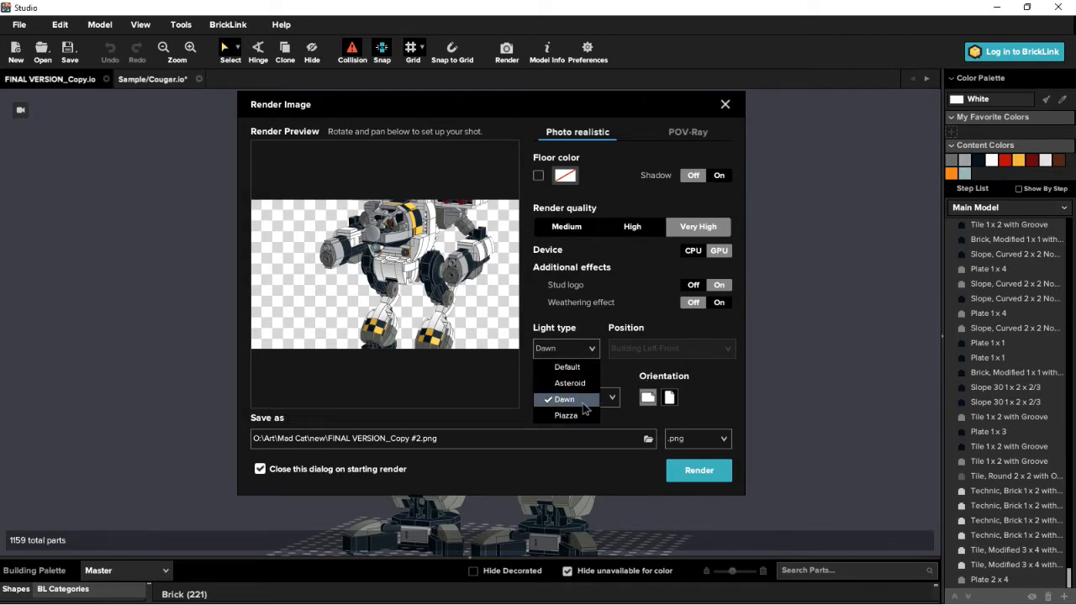
click(583, 402)
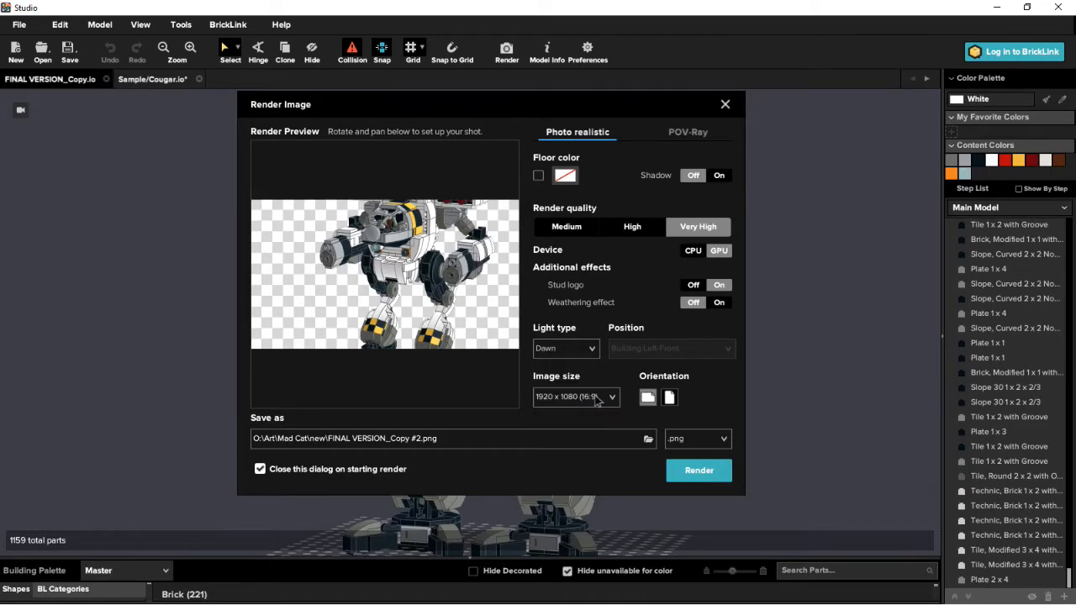
click(590, 402)
click(587, 353)
click(585, 351)
click(582, 364)
click(685, 351)
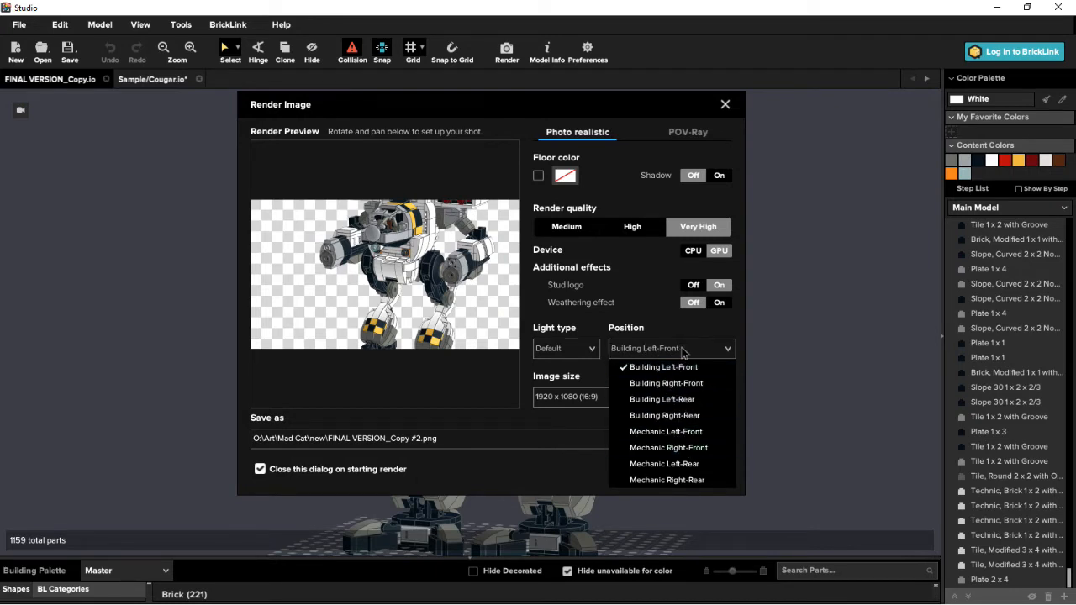
click(569, 353)
- Try the Piazza light type for the render and set the light type back to Dawn
click(593, 351)
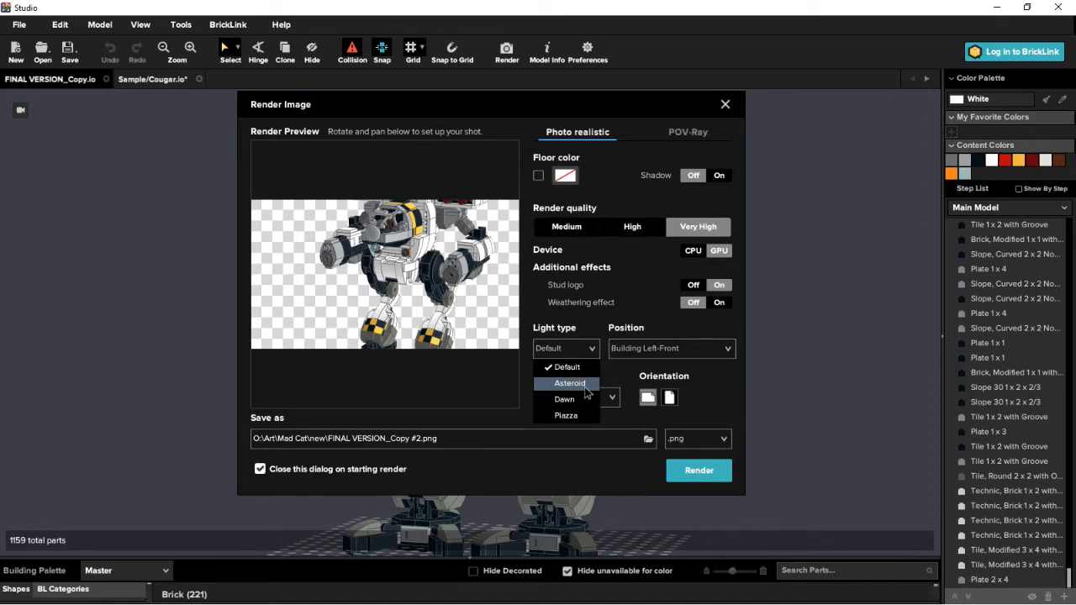
click(570, 415)
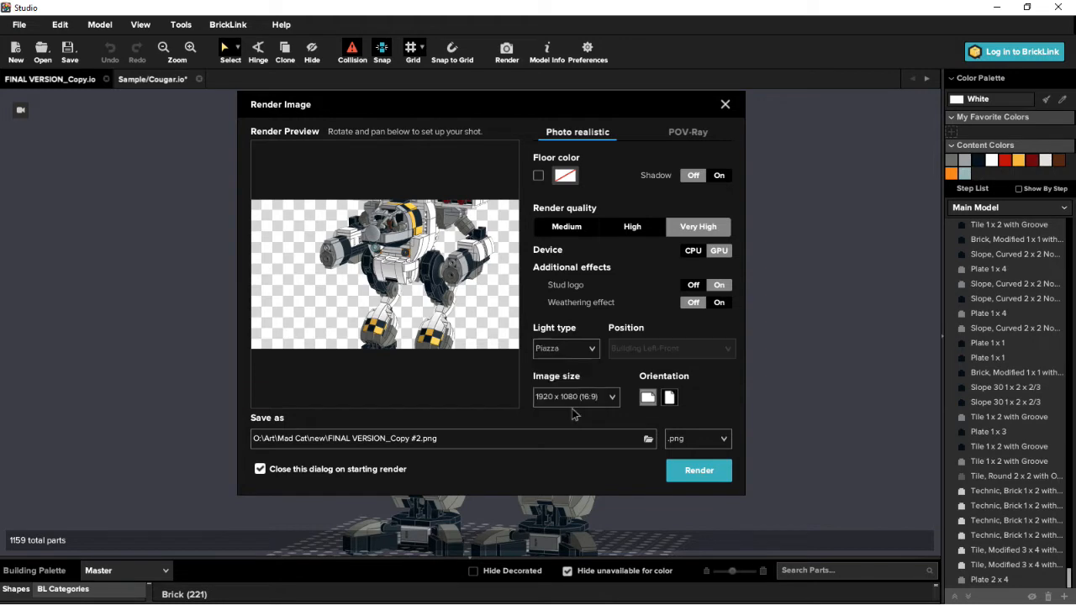
click(568, 350)
click(565, 399)
- Set the render's image size to 1920 x 1080 (16:9) and adjust the mech's angle in the preview
click(601, 400)
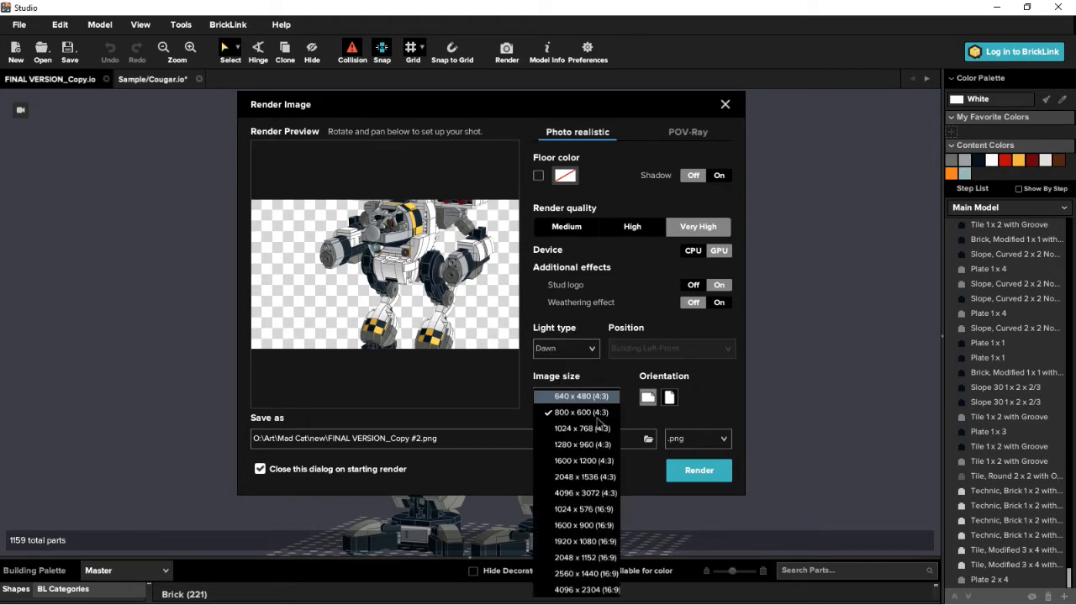
click(584, 541)
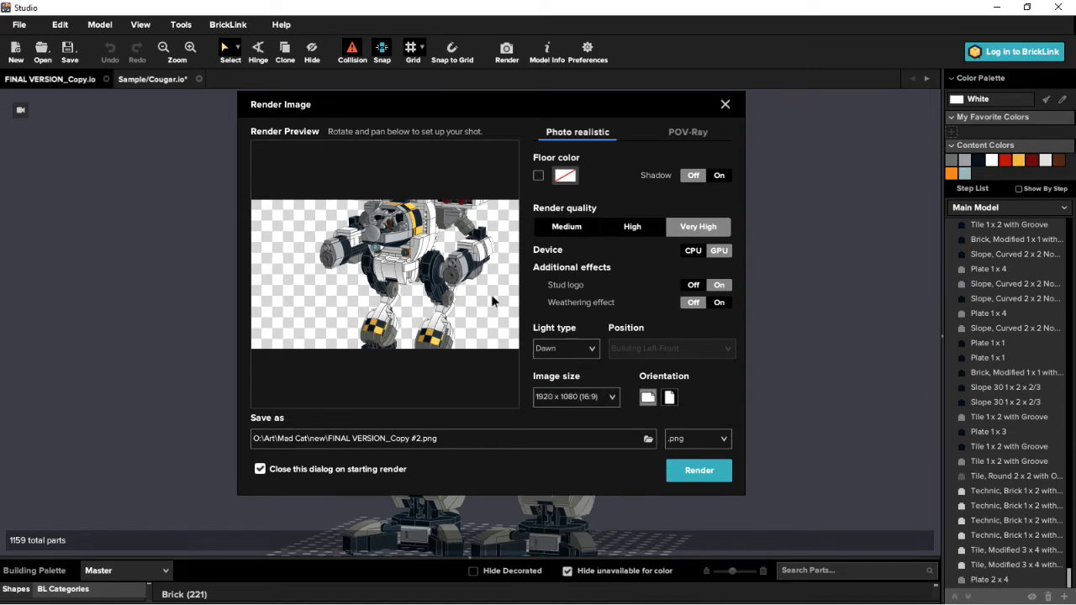
drag(492, 300, 389, 273)
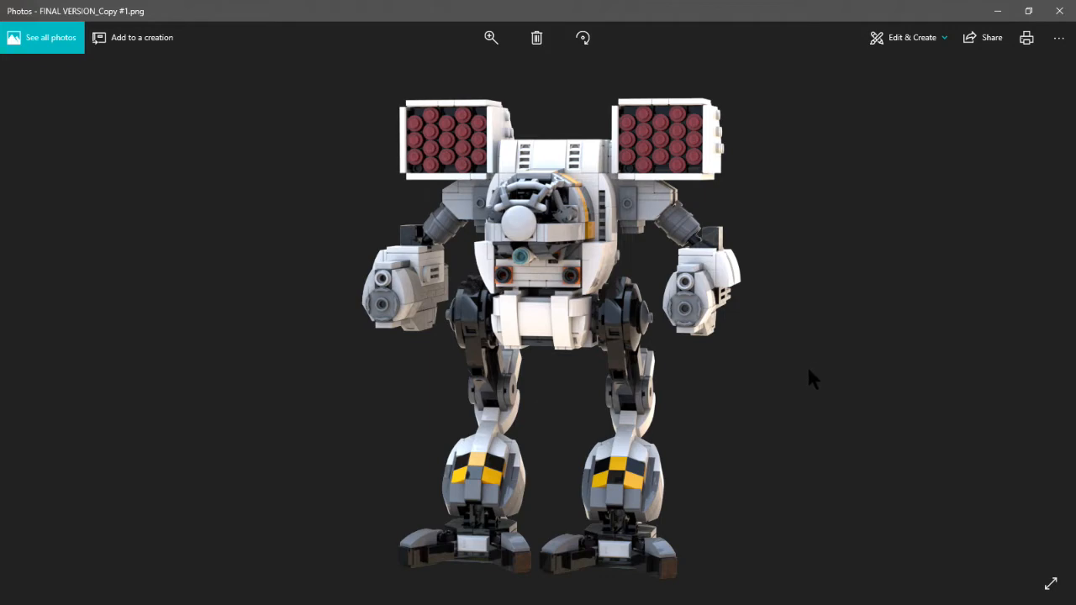
- Compare the FINAL VERSION_Copy.png and FINAL VERSION_Copy #1.png renders in Photos, alternating between them to examine lighting, colour and background
key(Left)
key(Right)
key(Left)
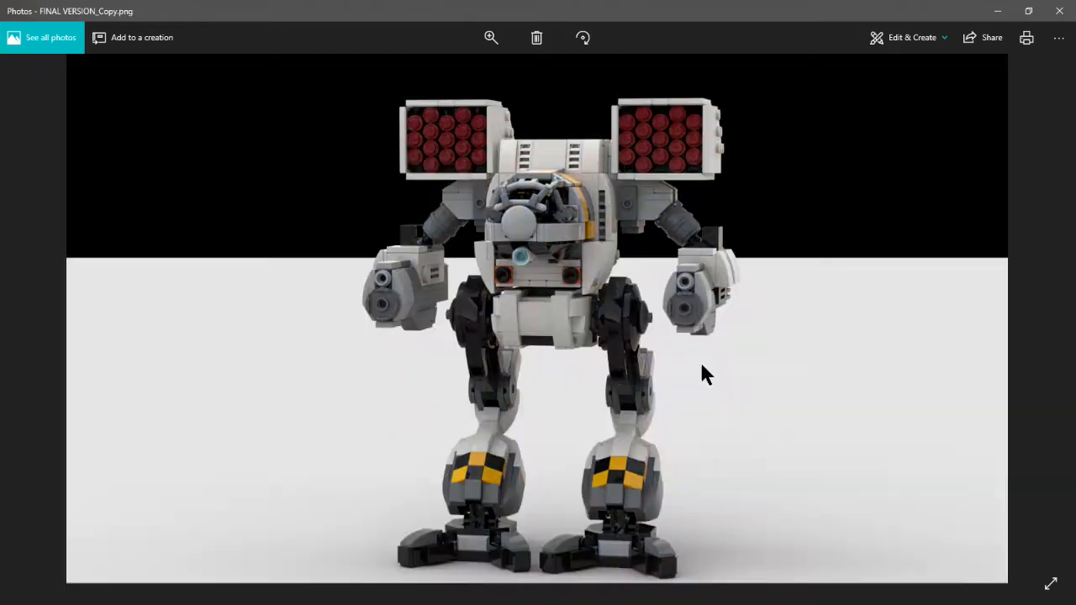
key(Right)
key(Left)
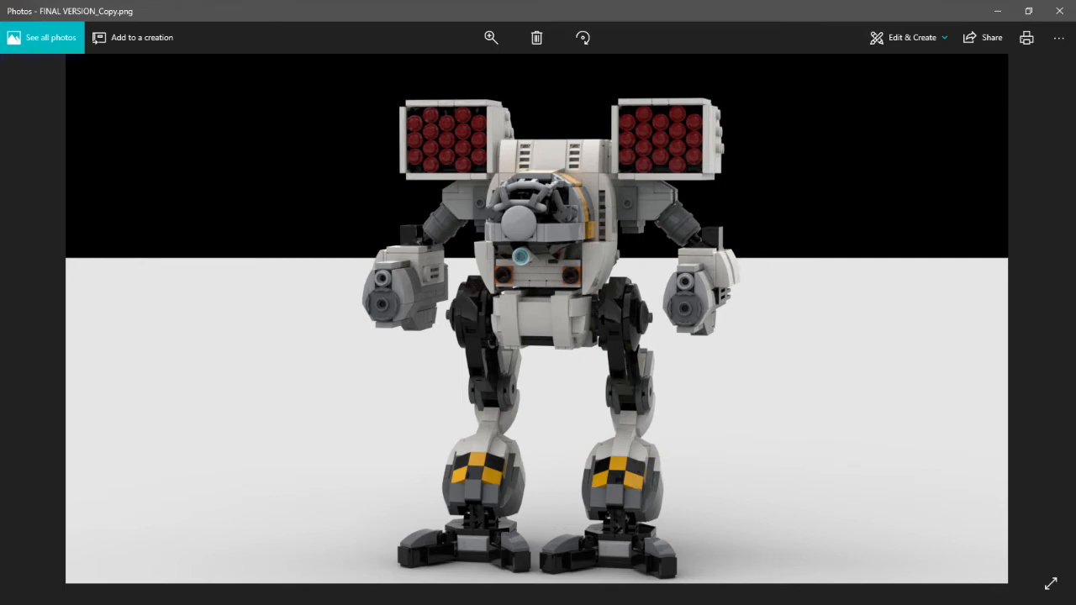
key(Right)
key(Left)
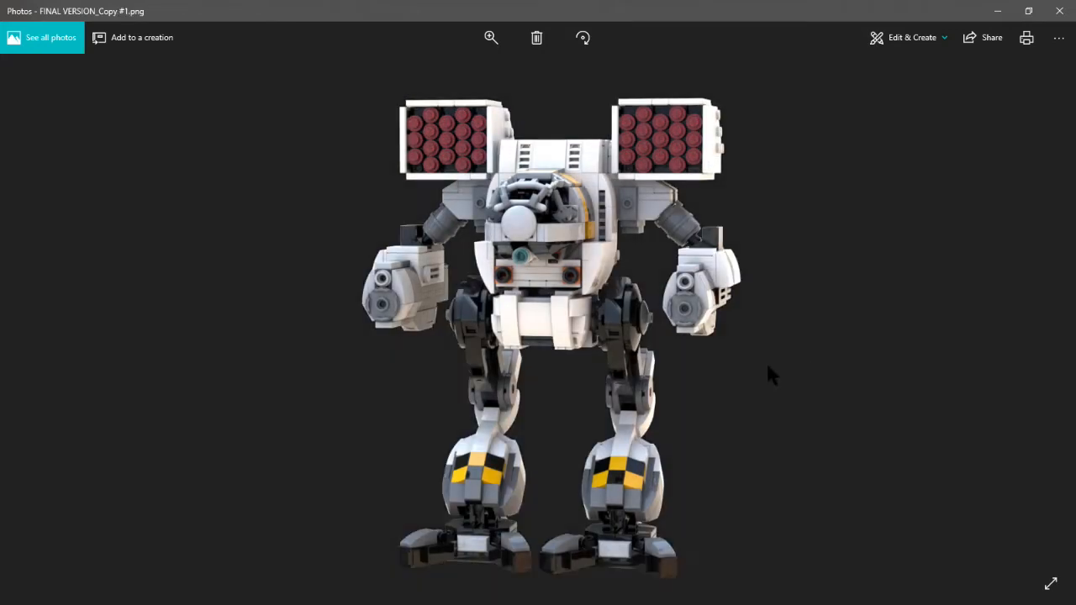
key(Right)
key(Left)
key(Right)
key(Left)
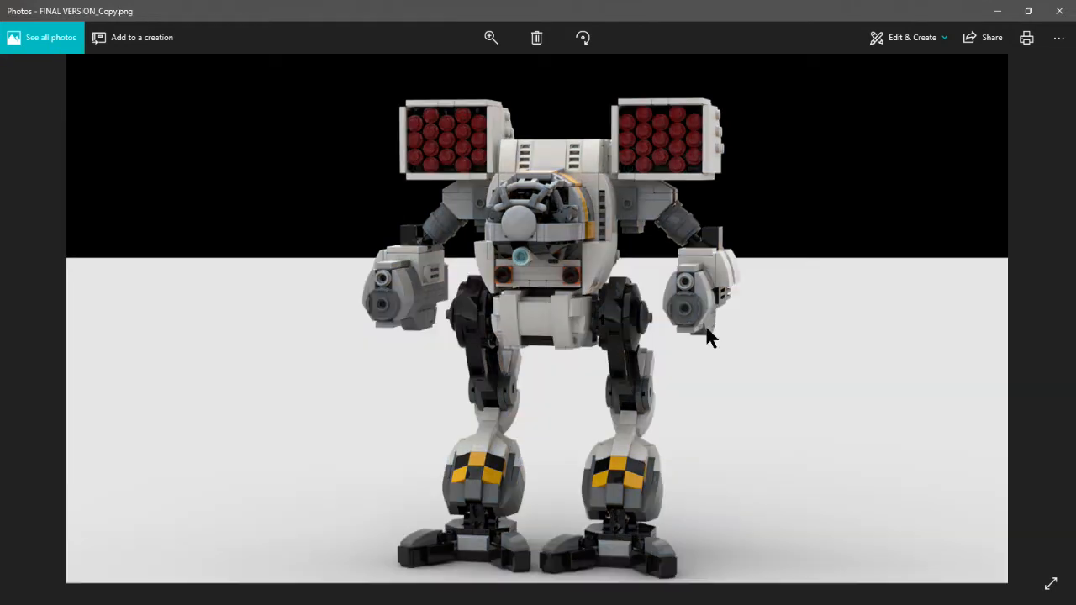
key(Right)
key(Left)
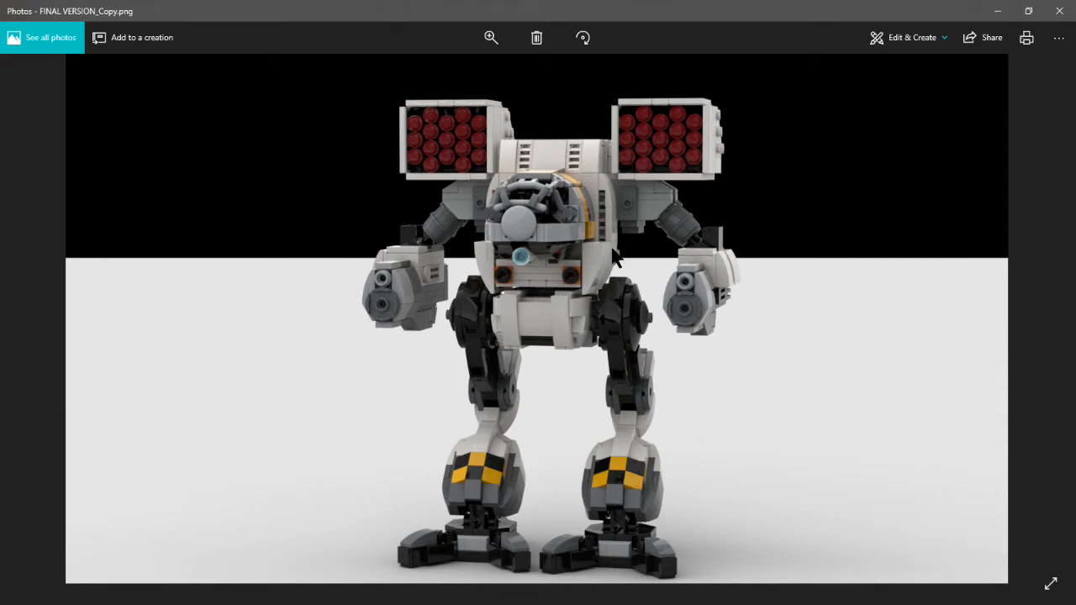
key(Right)
key(Left)
key(Right)
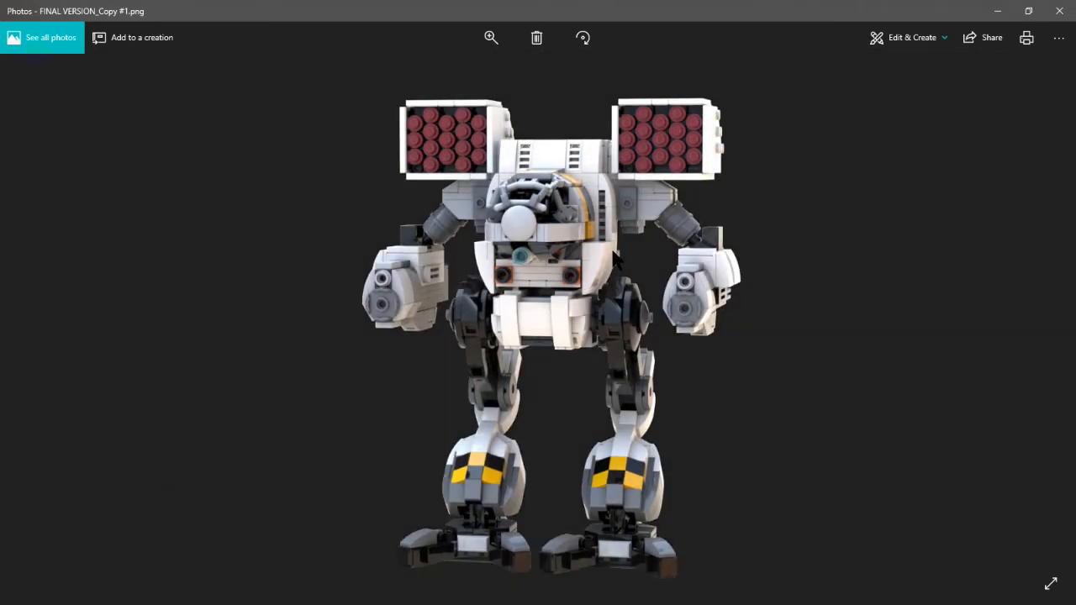
key(Left)
key(Right)
key(Left)
key(Right)
key(Left)
key(Right)
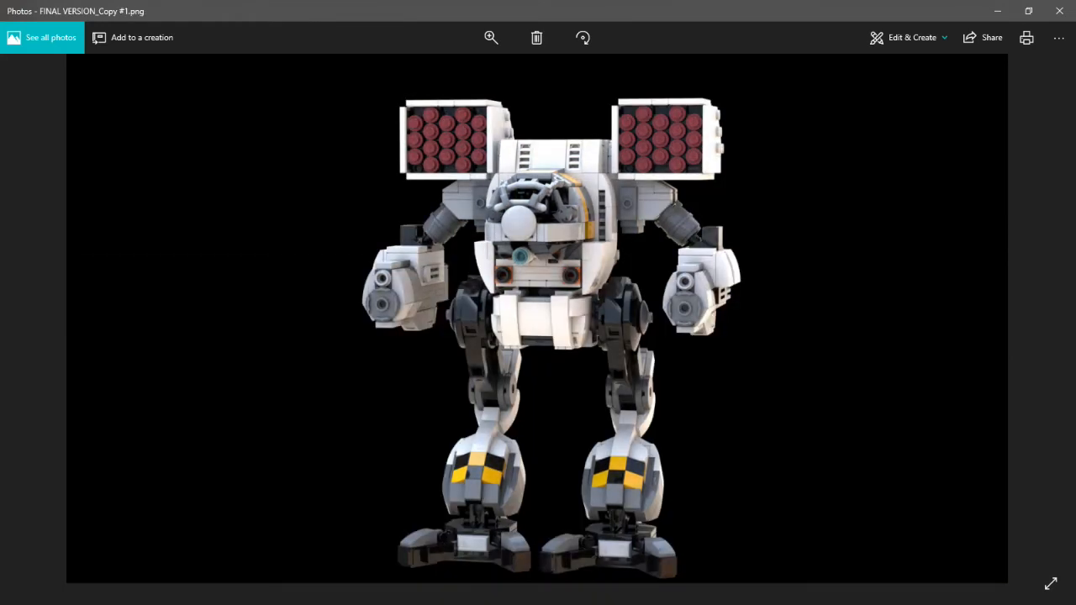
key(Left)
key(Right)
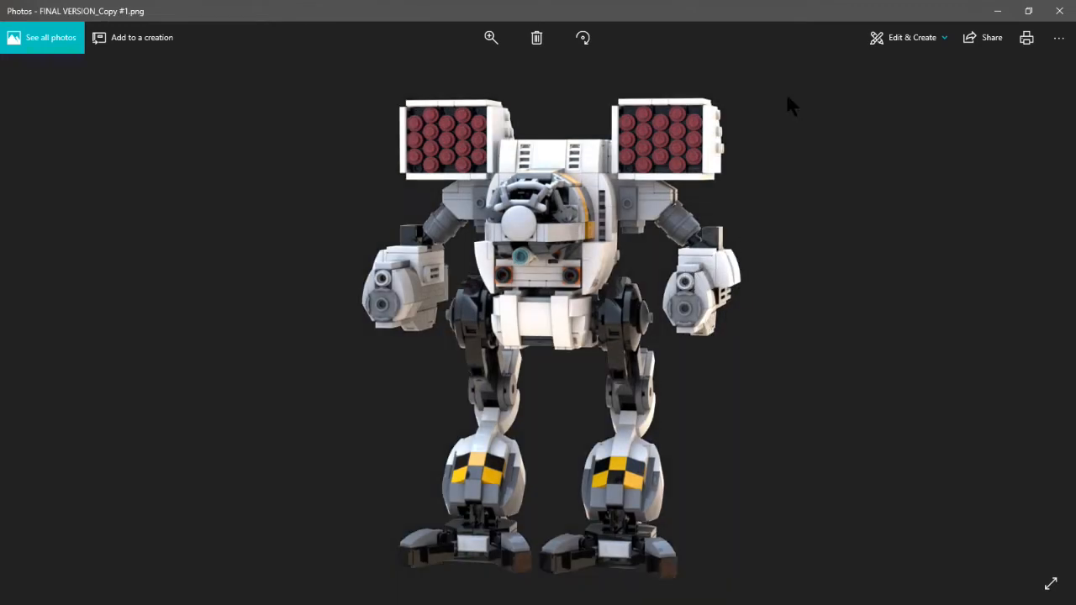
key(Left)
key(Right)
- Switch back to Studio, step through the POV-Ray render qualities up to Very High, then return to Photo realistic and close the render settings
drag(643, 8, 538, 604)
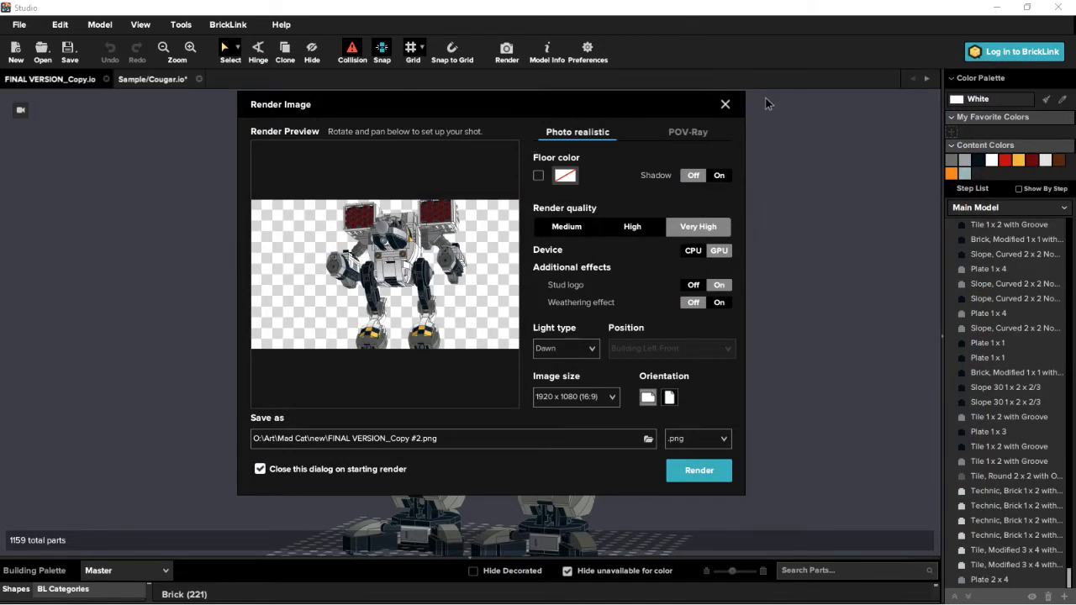
click(685, 135)
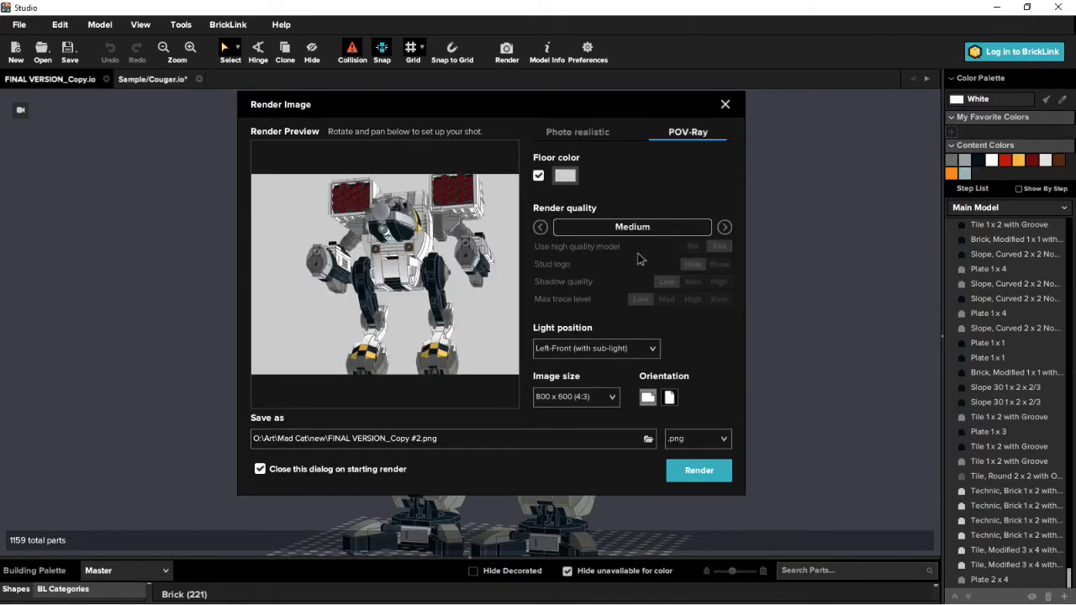
click(724, 226)
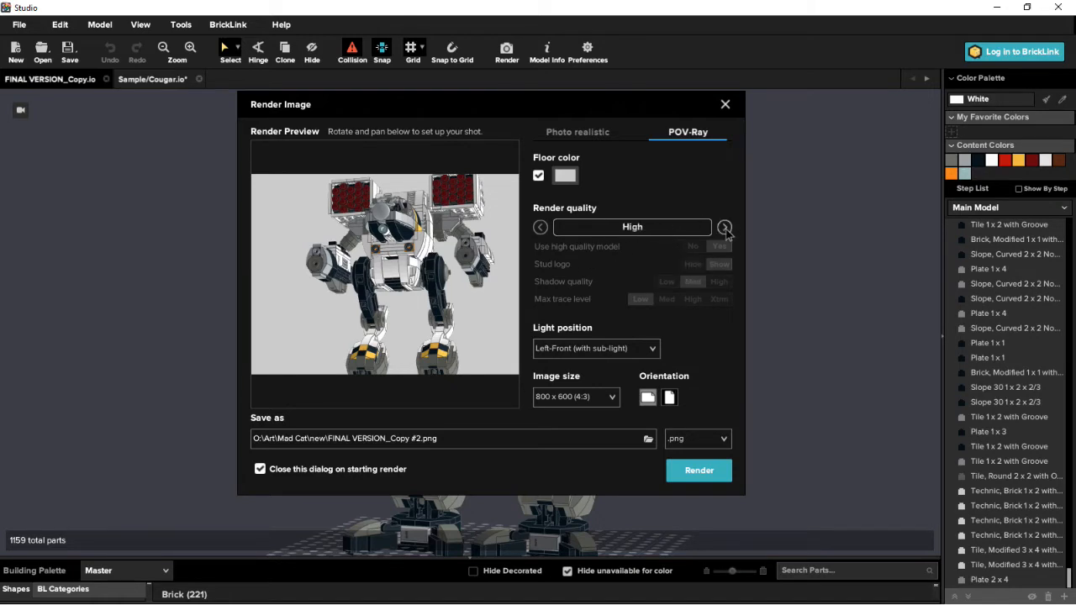
click(724, 227)
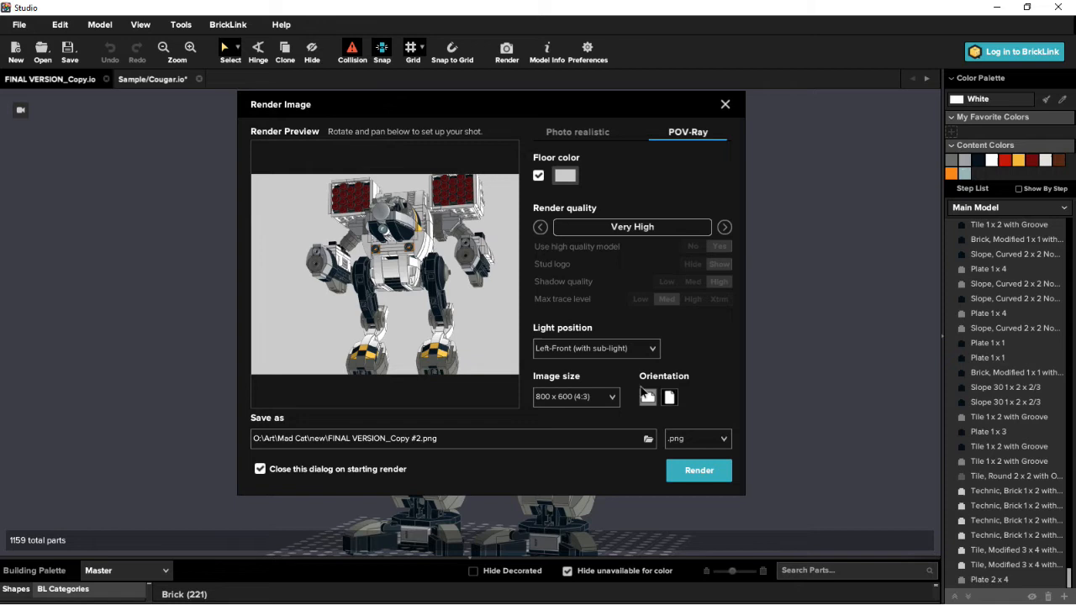
click(576, 134)
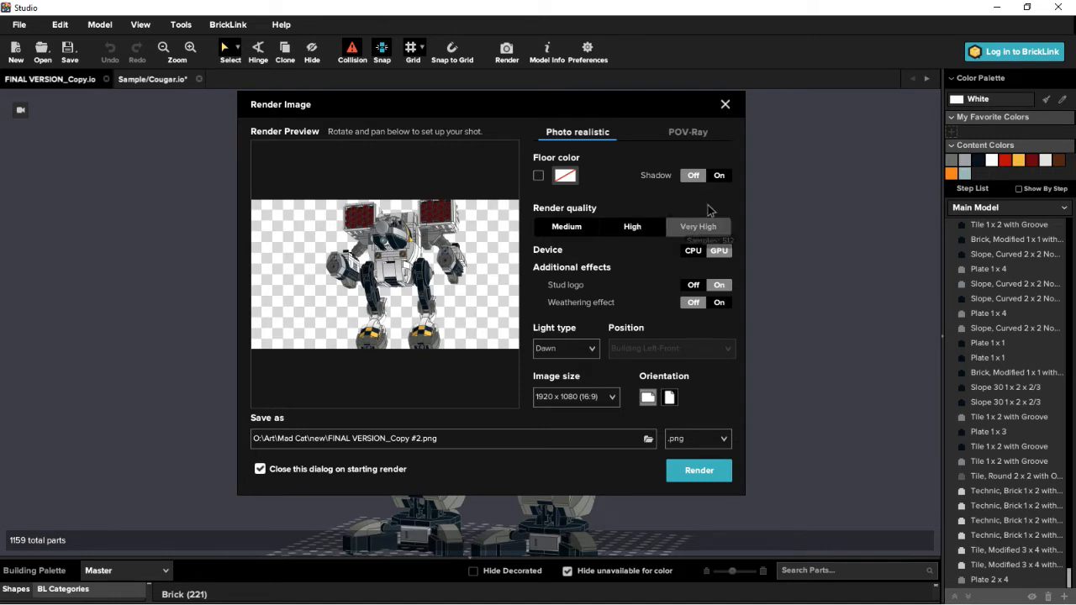
click(724, 105)
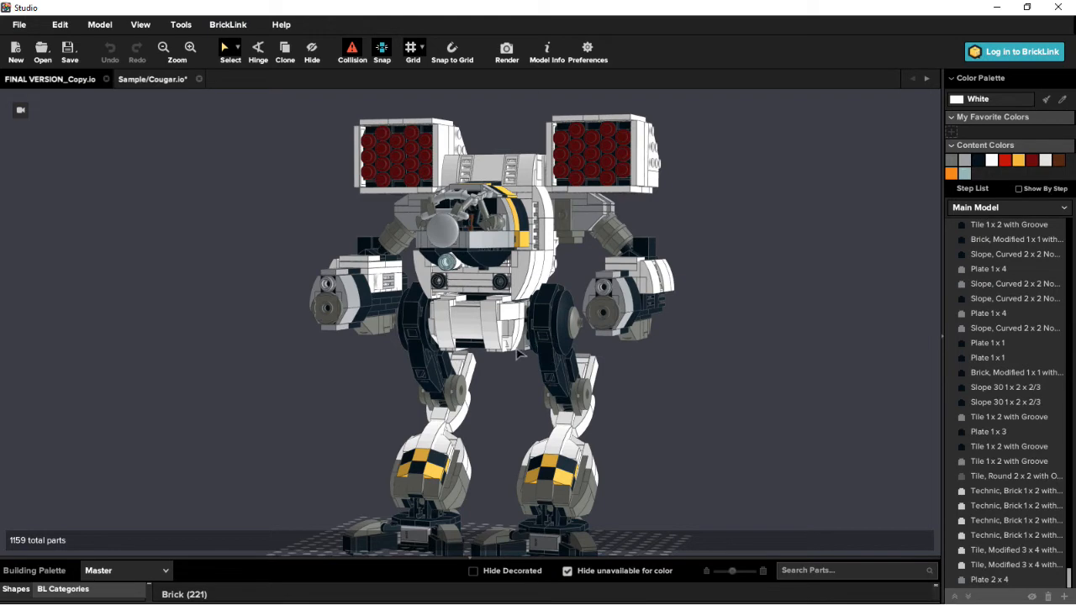
- Check where the Instruction Maker is found among Studio's tools without launching it
mouse_move(518, 355)
right_down()
mouse_move(571, 359)
mouse_move(517, 366)
right_up()
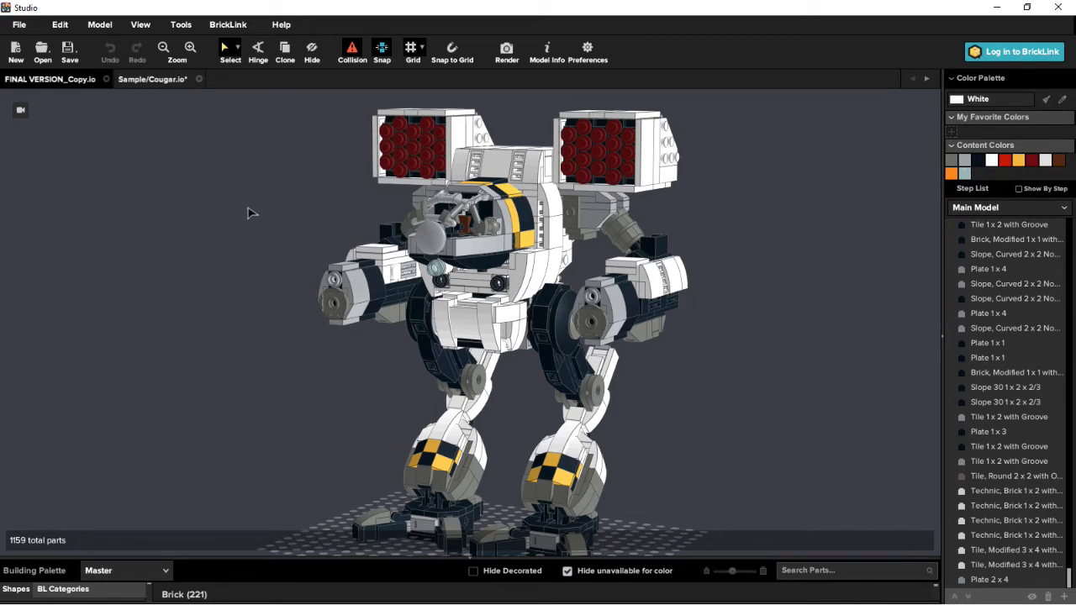
click(179, 25)
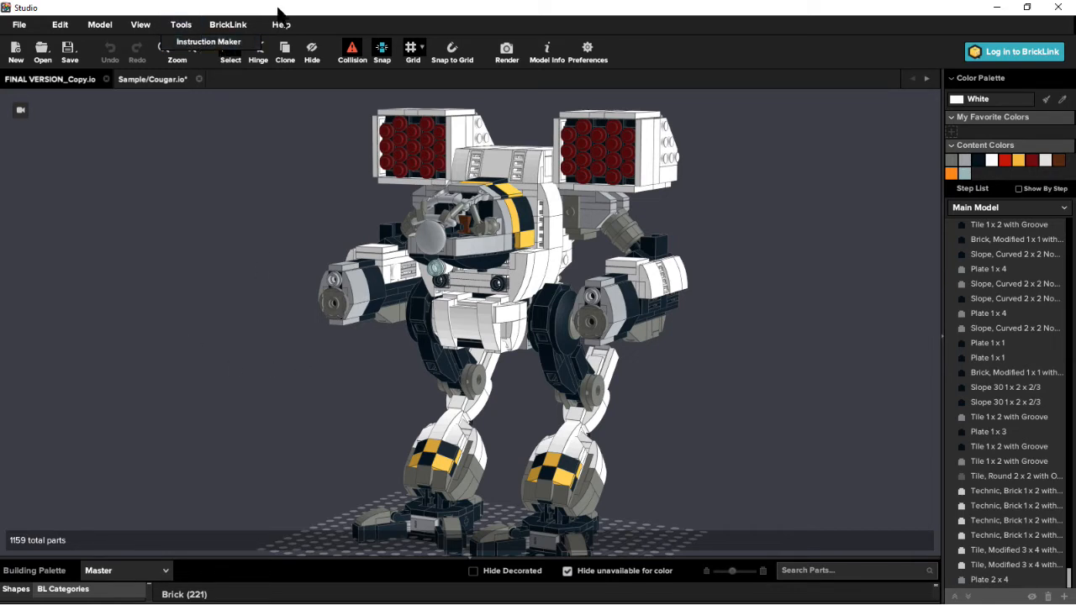
click(180, 26)
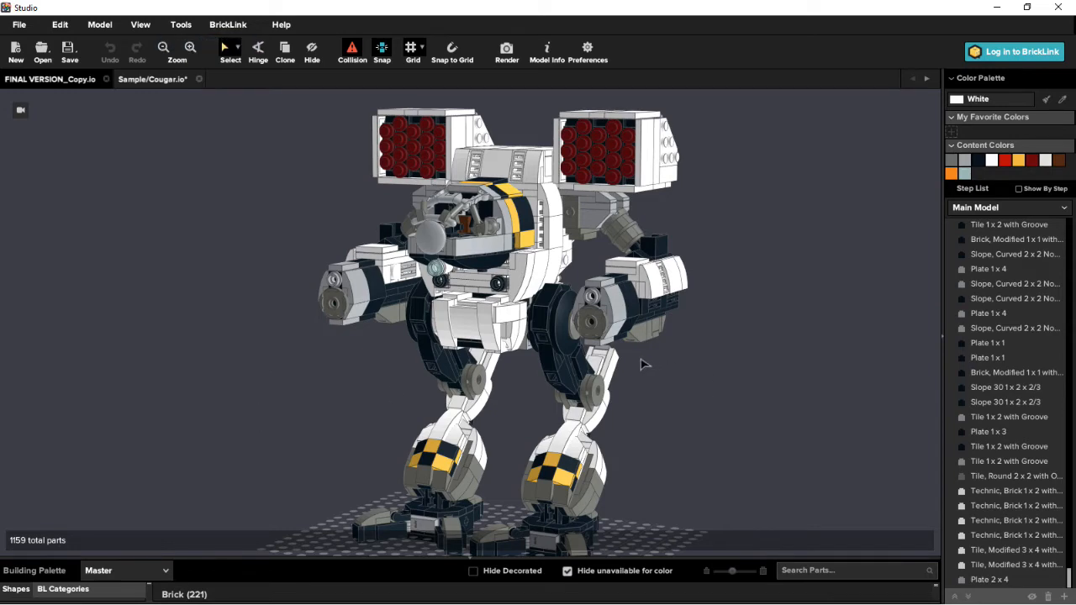
right_drag(644, 363, 583, 450)
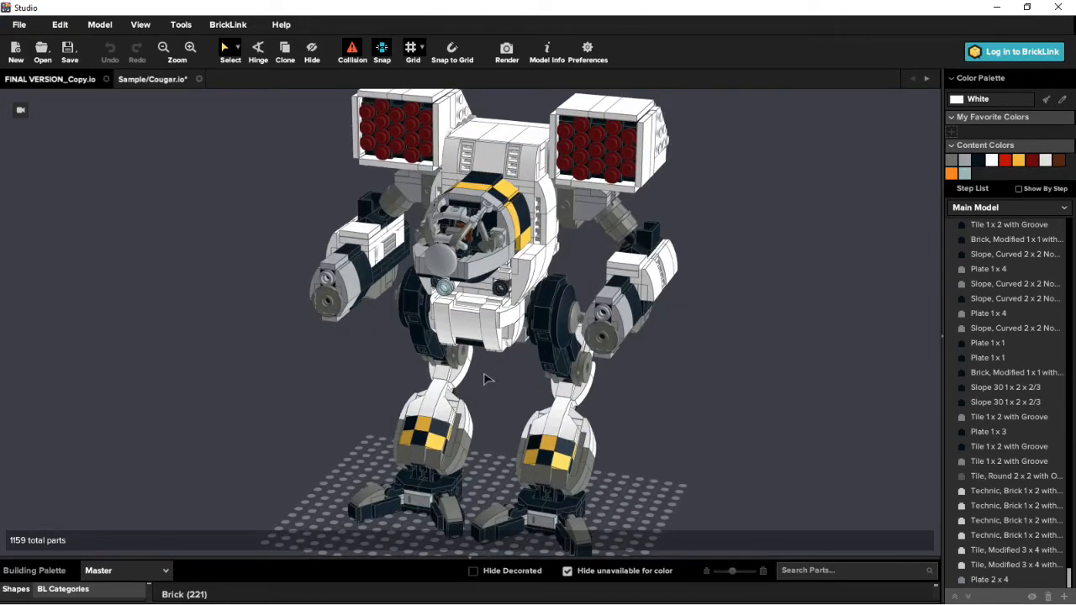
right_drag(654, 415, 641, 398)
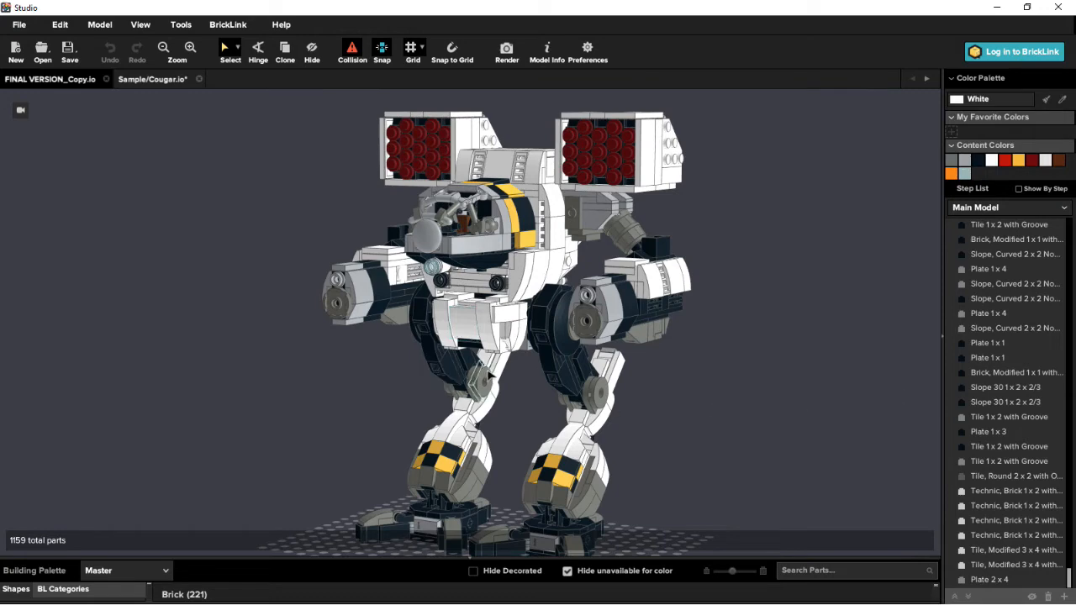
right_drag(471, 370, 496, 372)
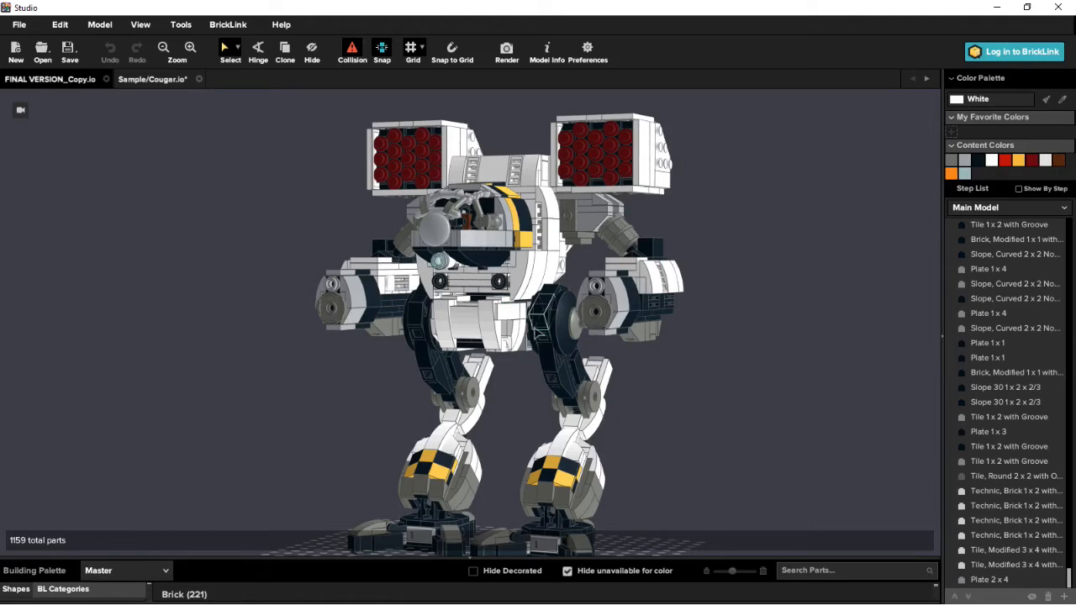
right_drag(499, 379, 578, 400)
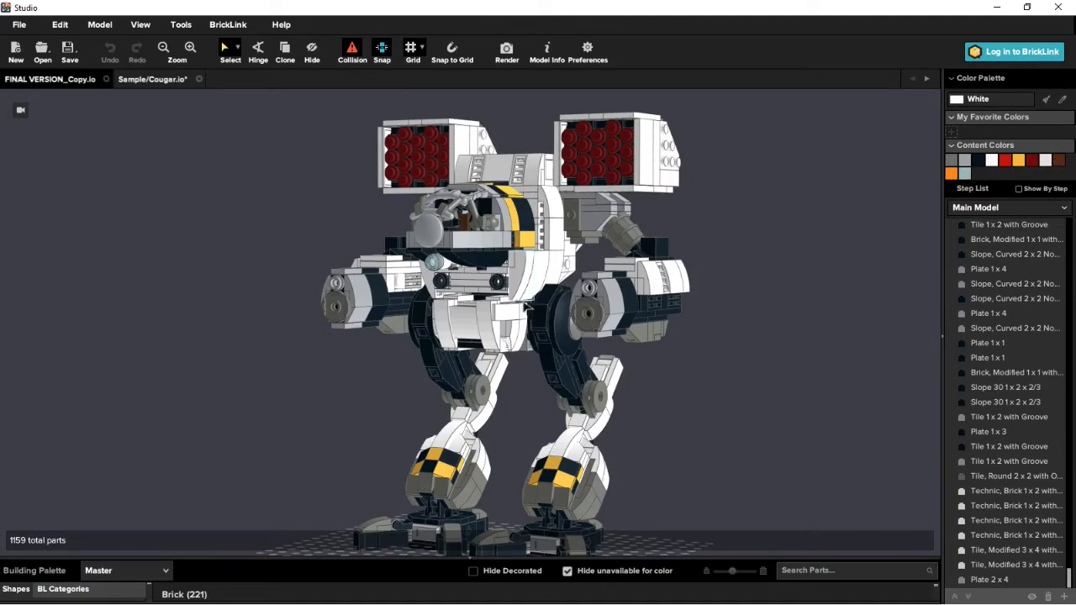
right_drag(519, 284, 460, 331)
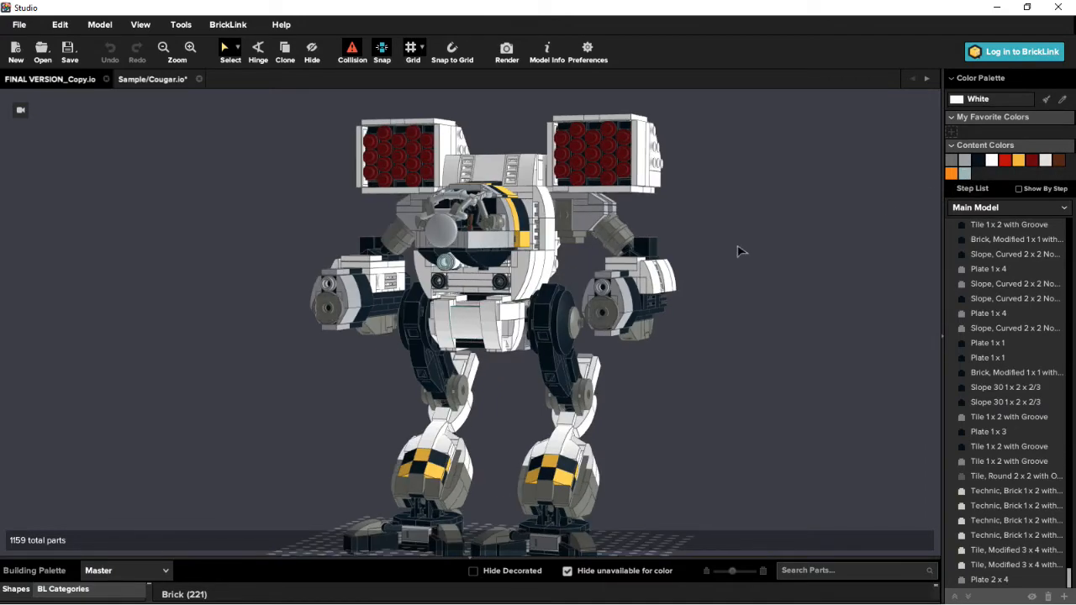
right_drag(743, 252, 802, 275)
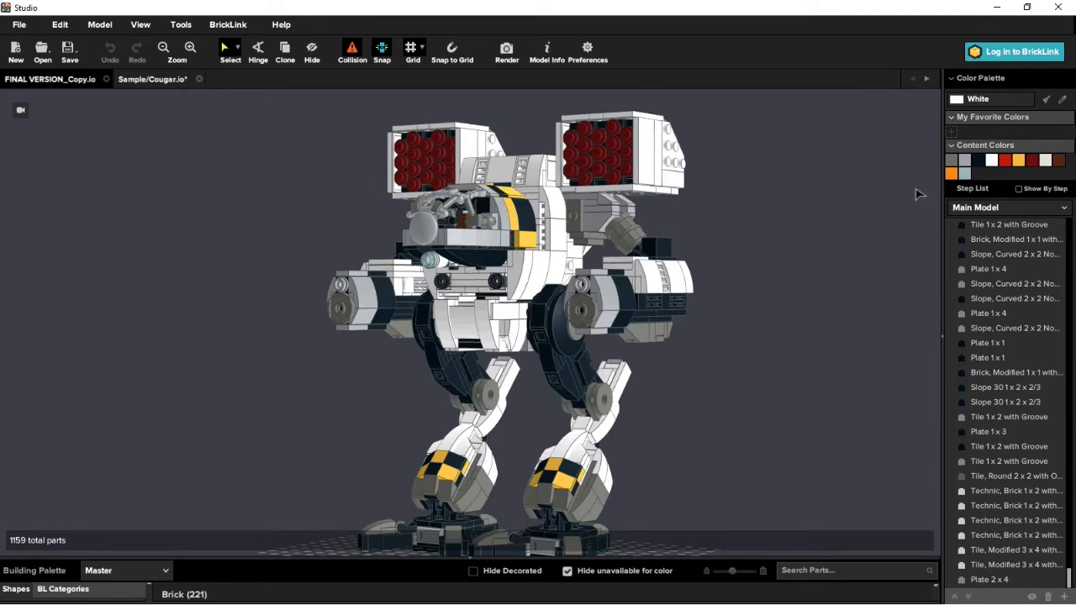
- Choose Dark Bluish Gray from the model's content colors and close the Recent parts palette
click(954, 163)
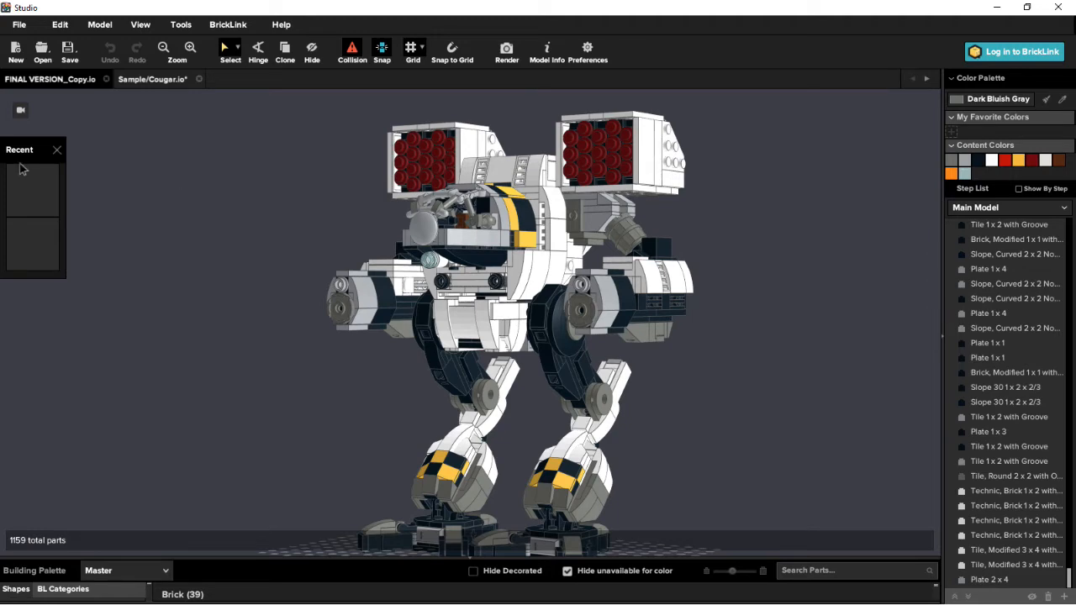
click(56, 150)
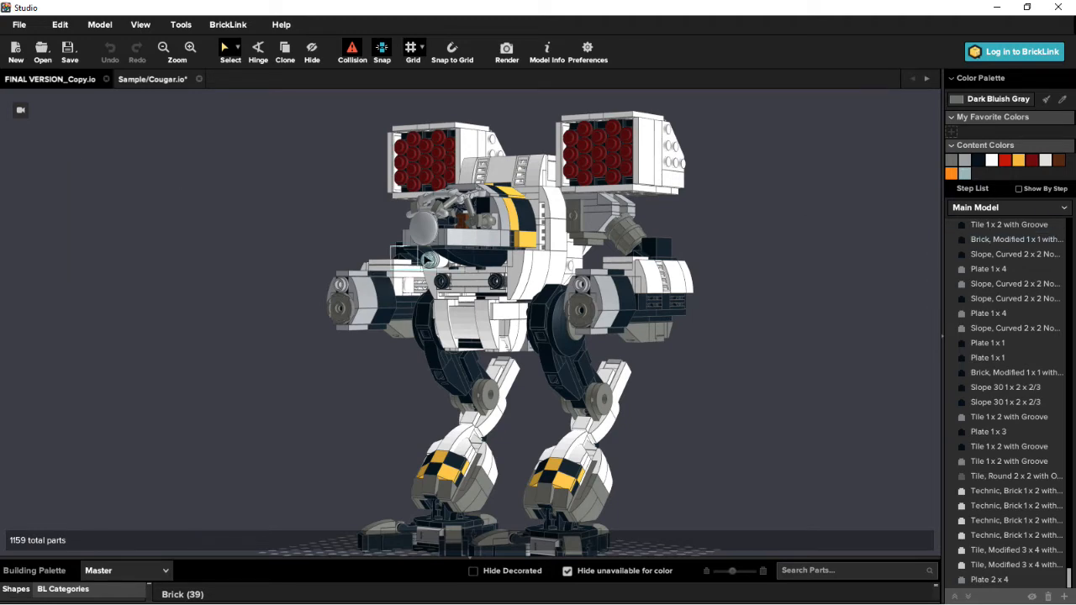
scroll(448, 303, up, 5)
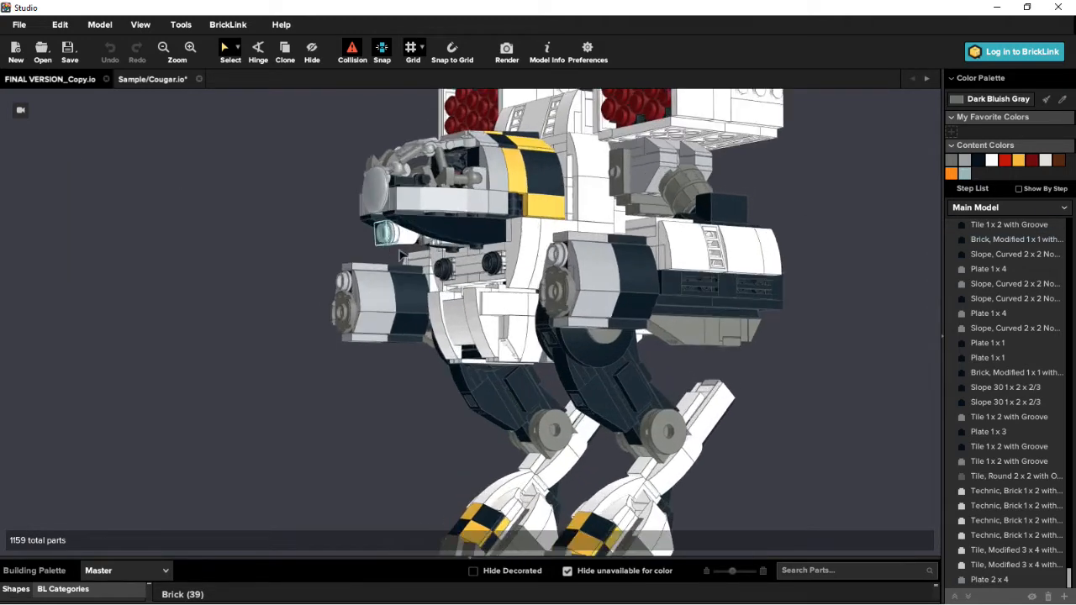
right_drag(616, 309, 825, 252)
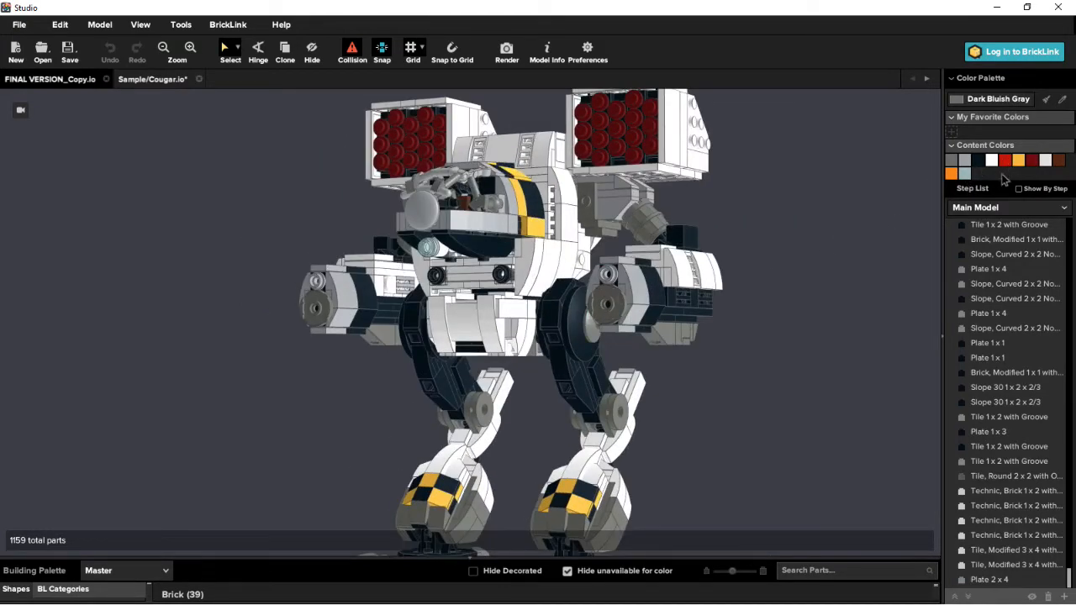
- Collapse the Content Colors group in the color palette
click(952, 148)
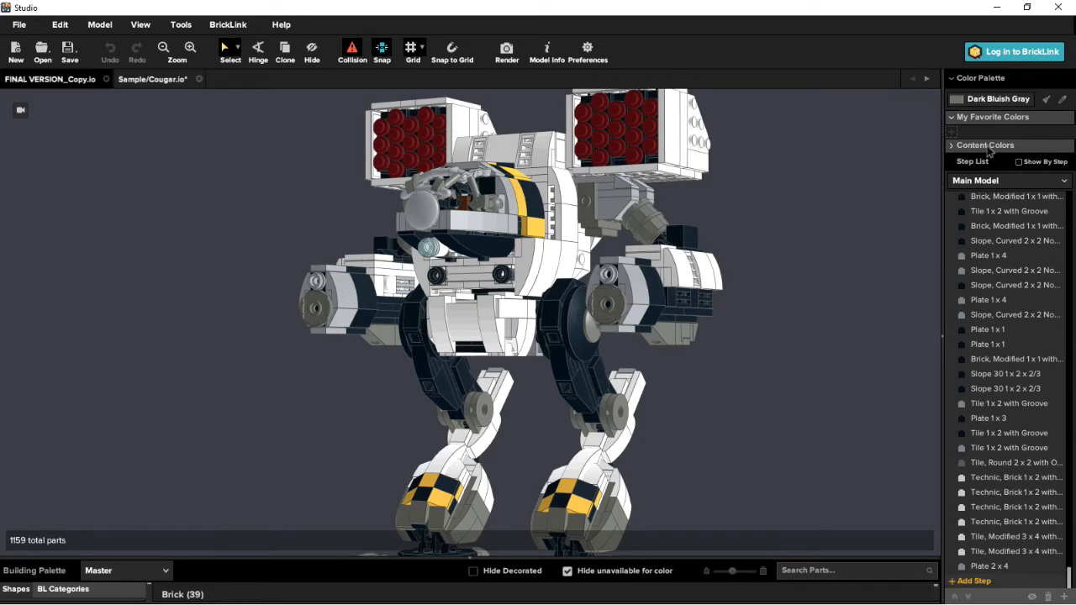
click(952, 149)
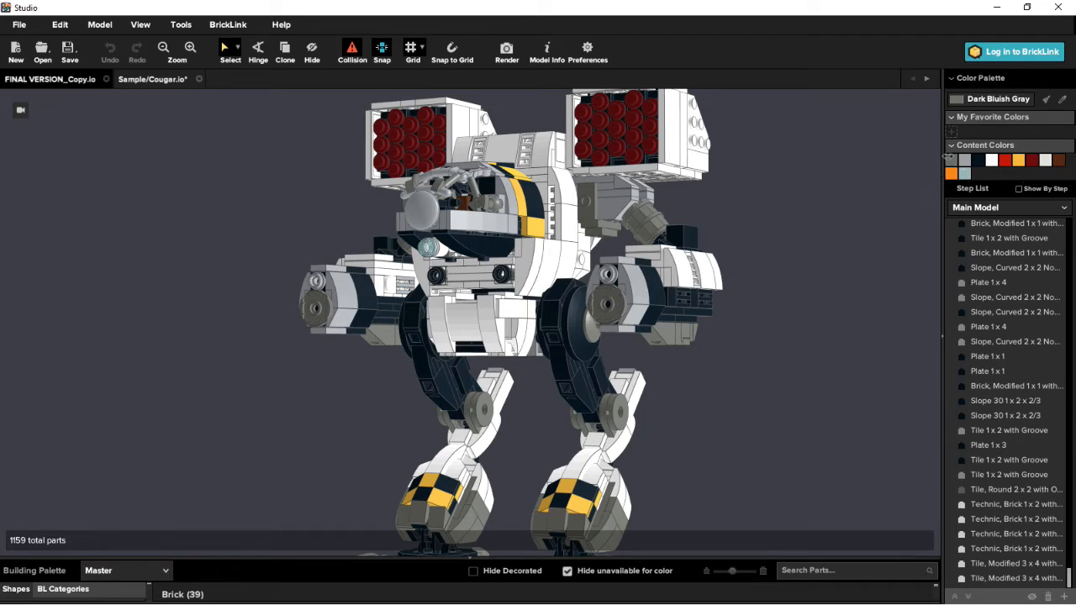
click(953, 149)
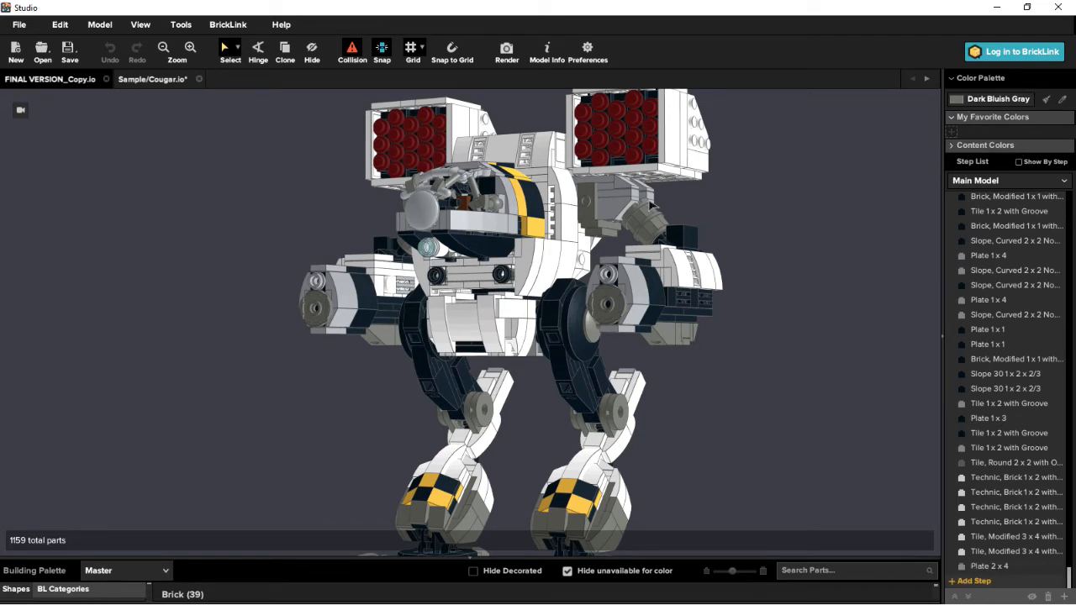
mouse_move(498, 303)
right_down()
mouse_move(528, 311)
mouse_move(492, 315)
right_up()
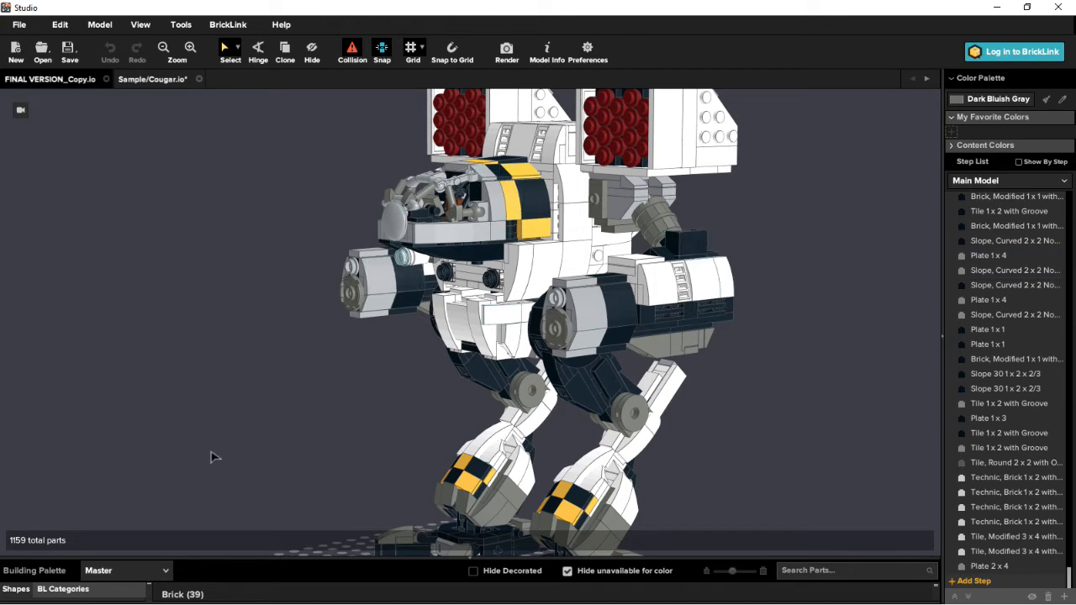
- Switch to the Sample/Cougar.io model and look through its building steps and the mech's arms, torso and legs
click(985, 344)
click(138, 83)
click(538, 443)
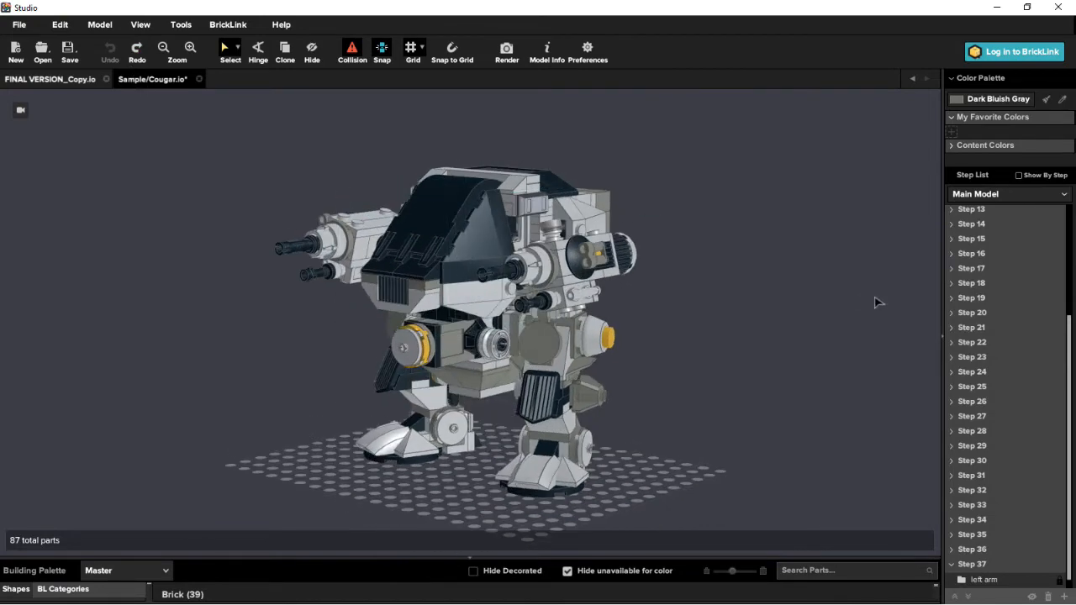
scroll(874, 303, up, 5)
scroll(967, 248, up, 8)
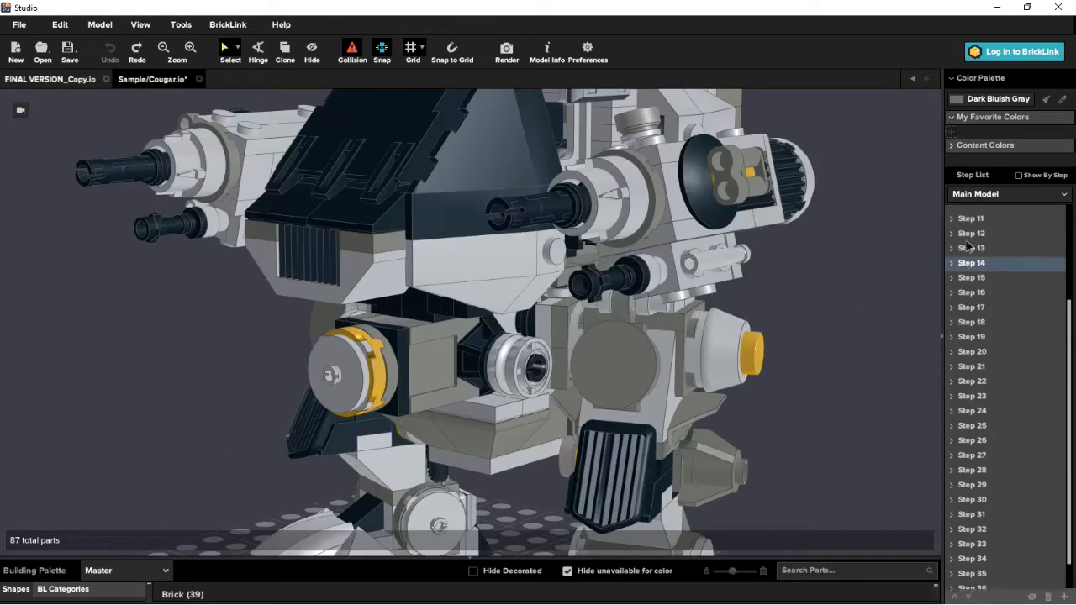
scroll(973, 259, down, 1)
scroll(992, 348, down, 1)
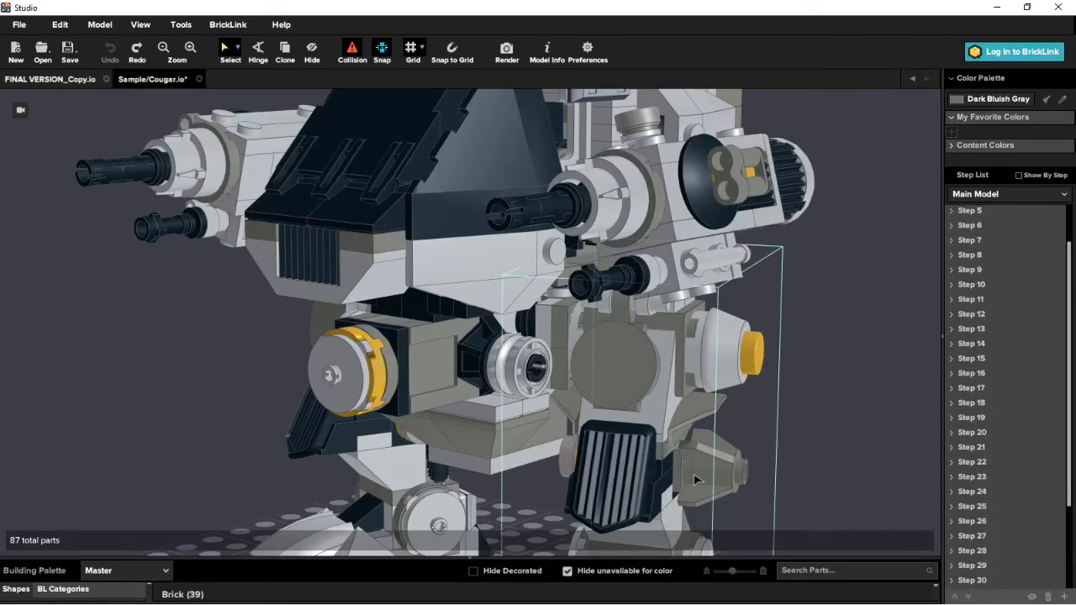
scroll(749, 432, down, 3)
scroll(567, 425, down, 1)
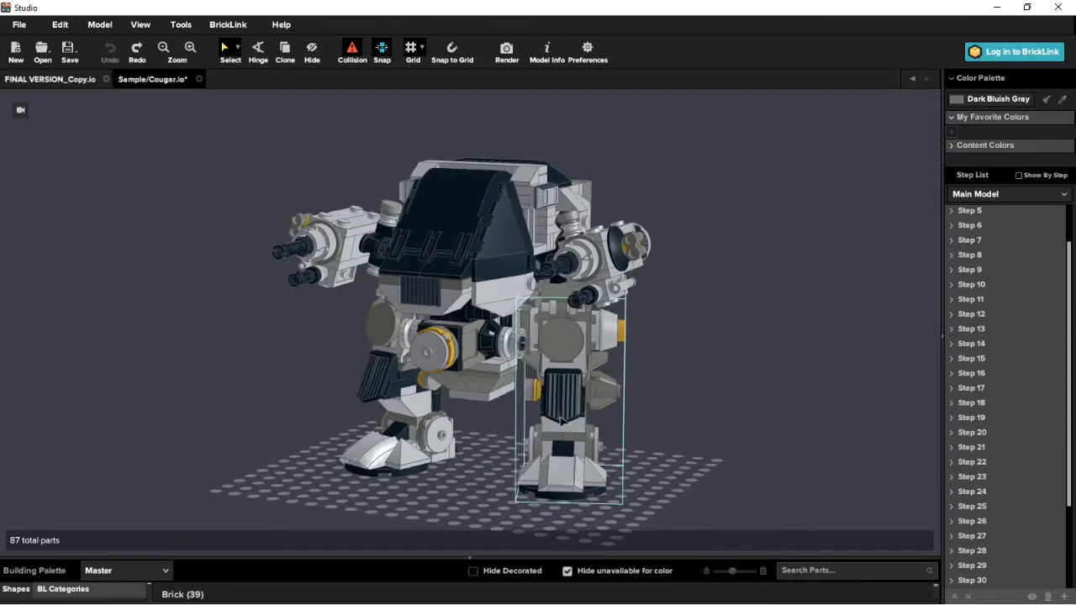
- Select the Cougar mech's left leg submodel, examine it and the whole mech from several angles, and clear the selection
click(568, 423)
drag(587, 420, 747, 435)
right_drag(750, 436, 747, 434)
drag(747, 434, 746, 434)
key(ctrl+z)
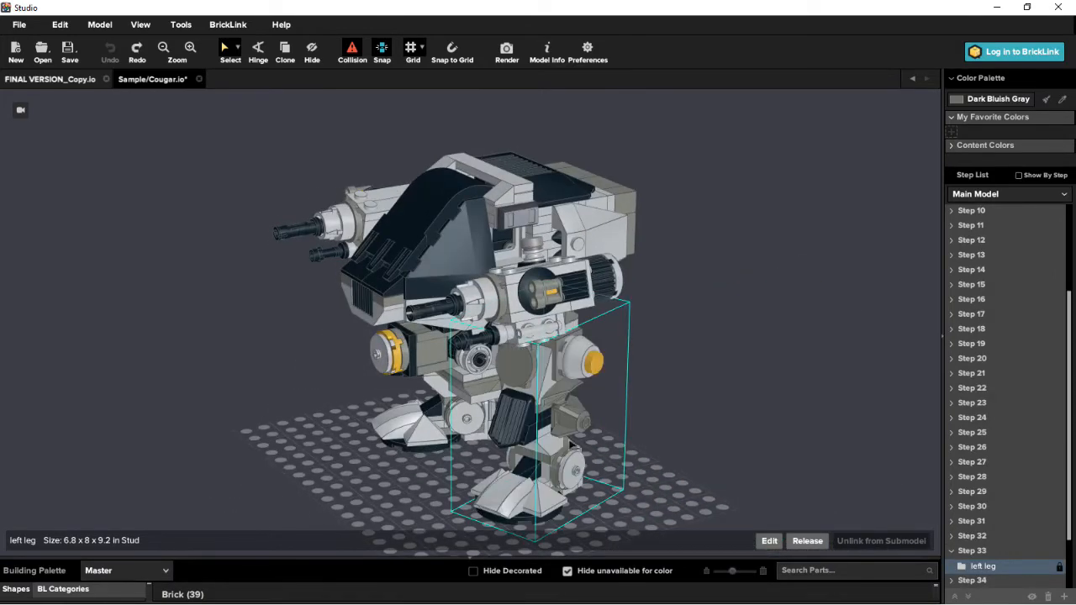
right_drag(569, 443, 679, 432)
scroll(684, 403, up, 2)
right_drag(294, 374, 732, 403)
scroll(475, 364, down, 3)
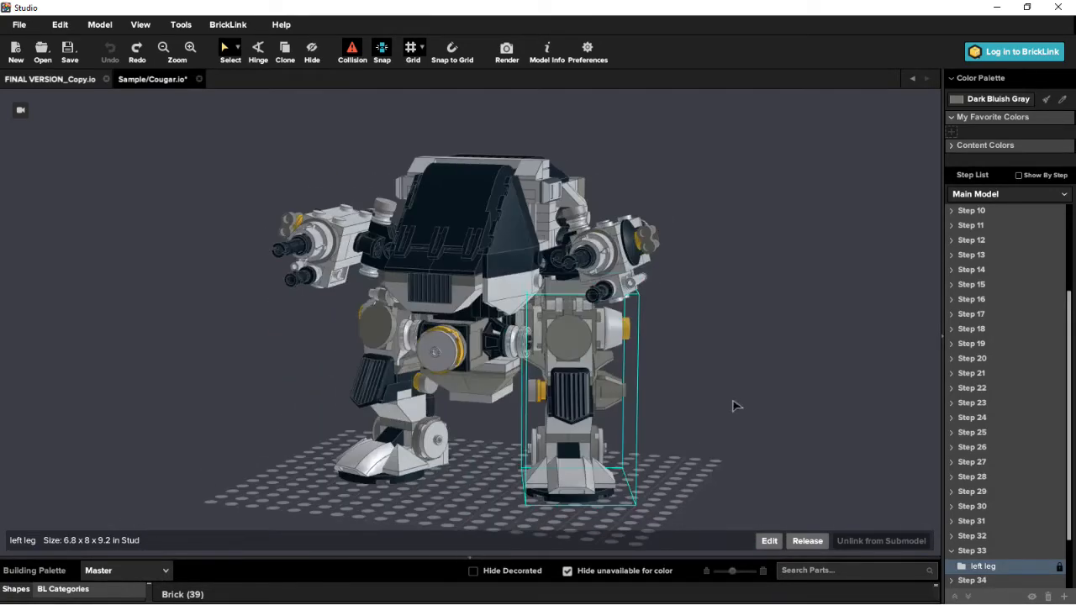
click(694, 398)
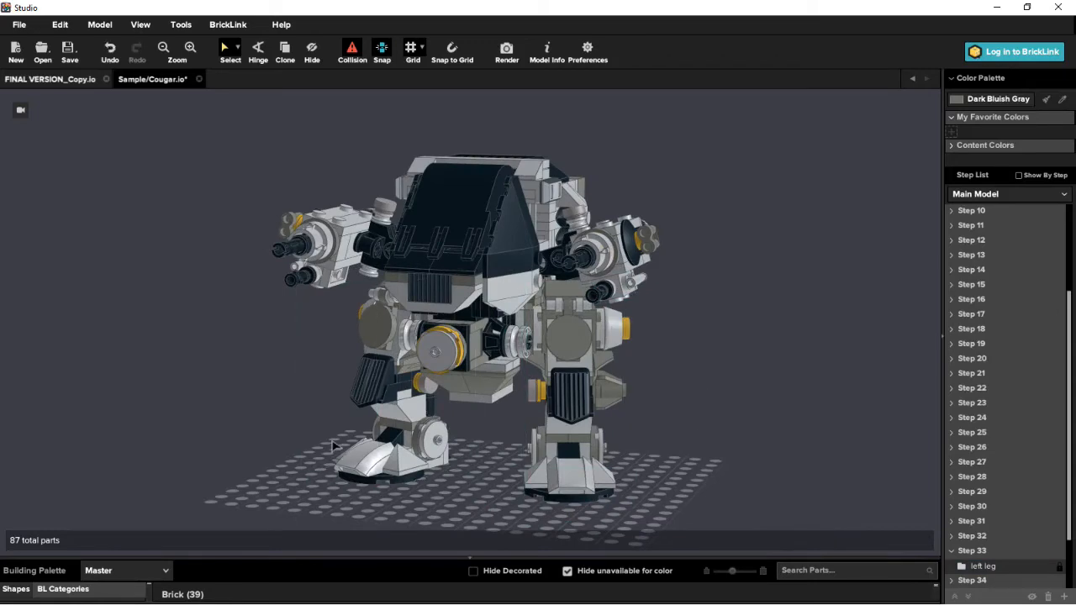
right_drag(442, 333, 667, 381)
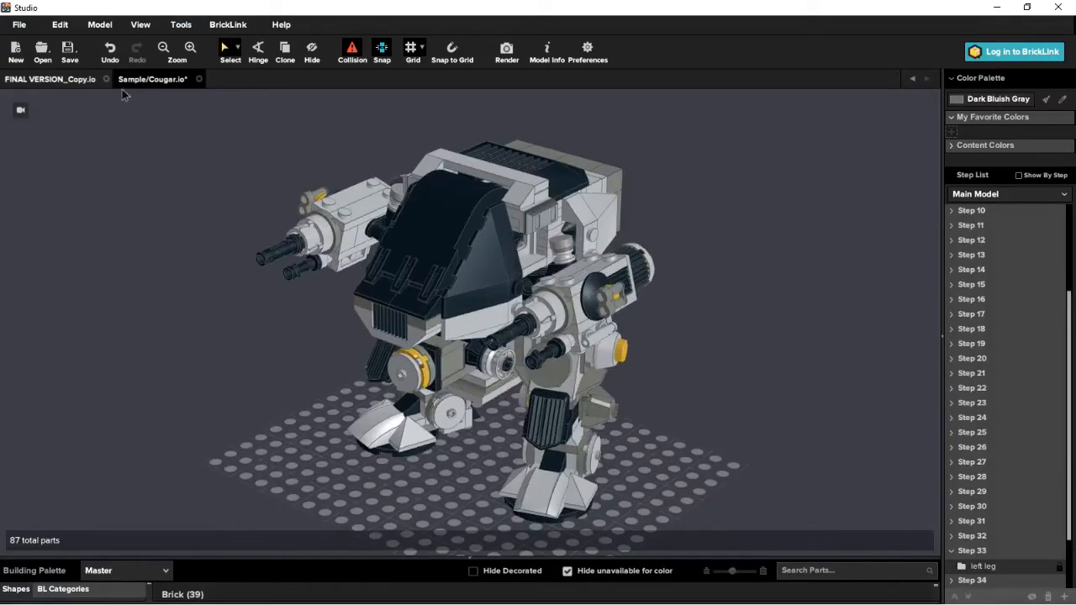
- Switch to the FINAL VERSION_Copy.io model and examine the white mech from the front and side
click(67, 81)
scroll(649, 422, down, 1)
right_drag(648, 421, 521, 390)
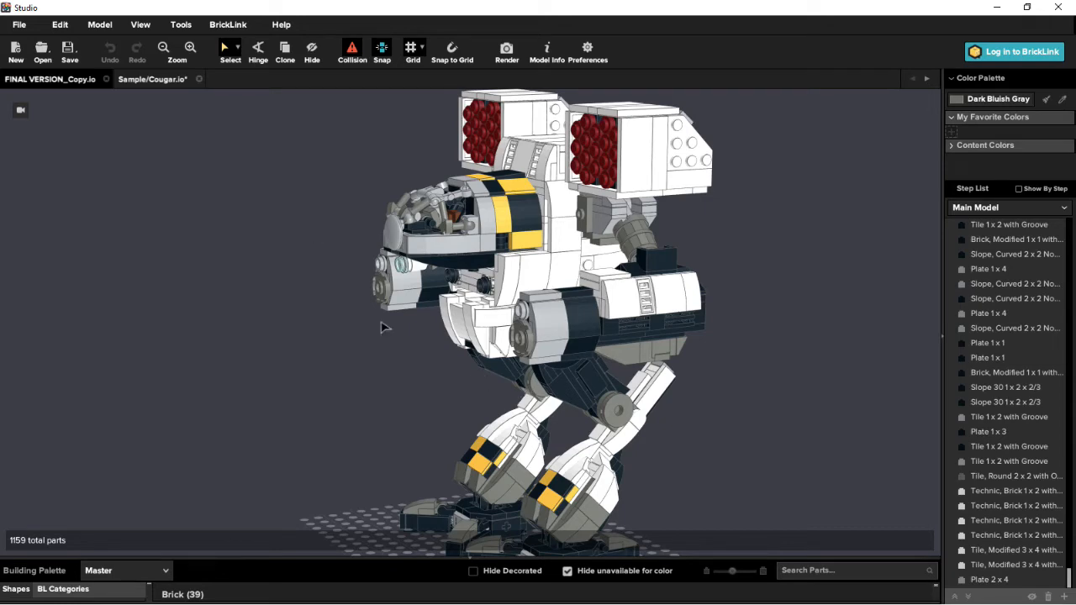
right_drag(443, 361, 508, 381)
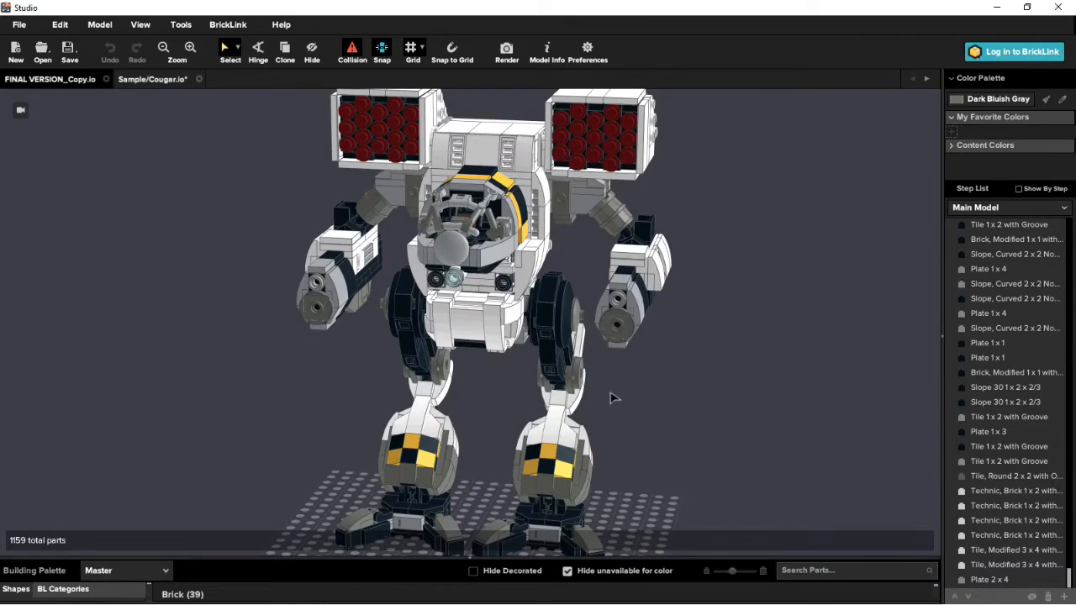
right_drag(614, 397, 582, 388)
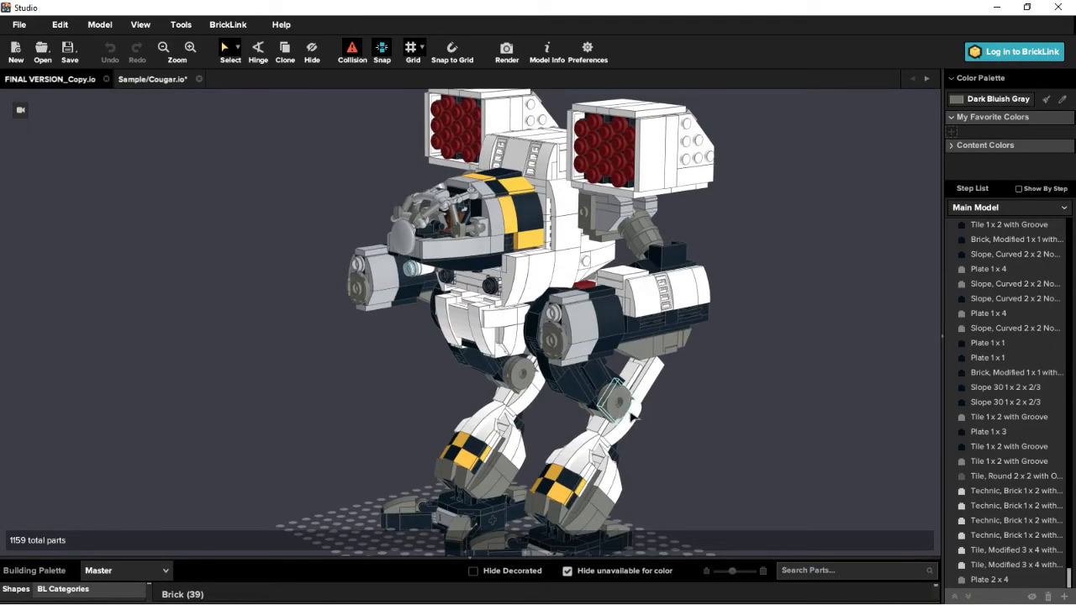
right_drag(631, 412, 701, 384)
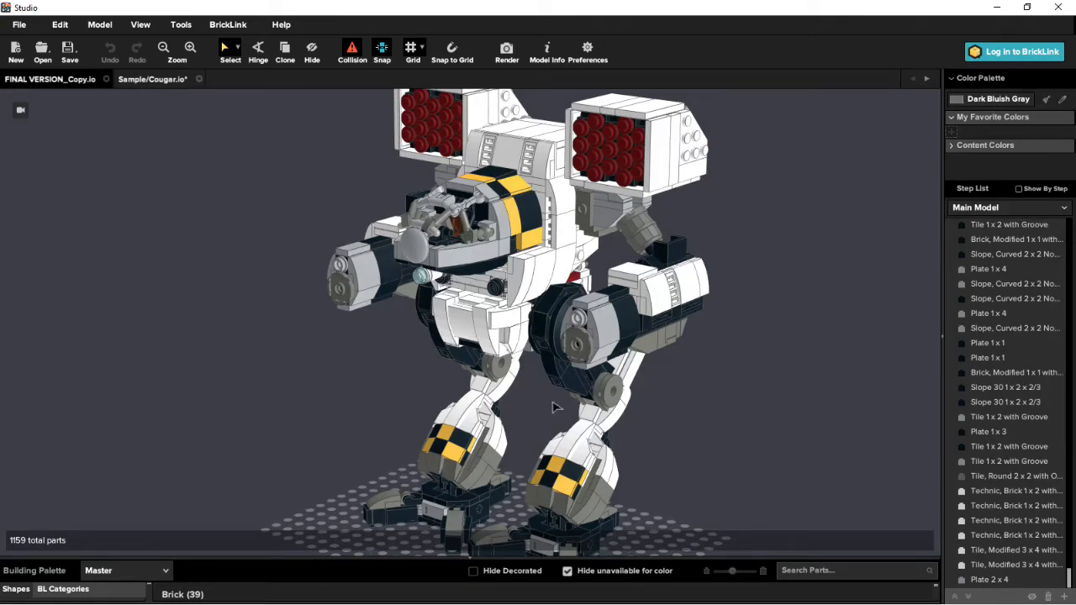
scroll(578, 477, down, 1)
right_drag(612, 487, 590, 489)
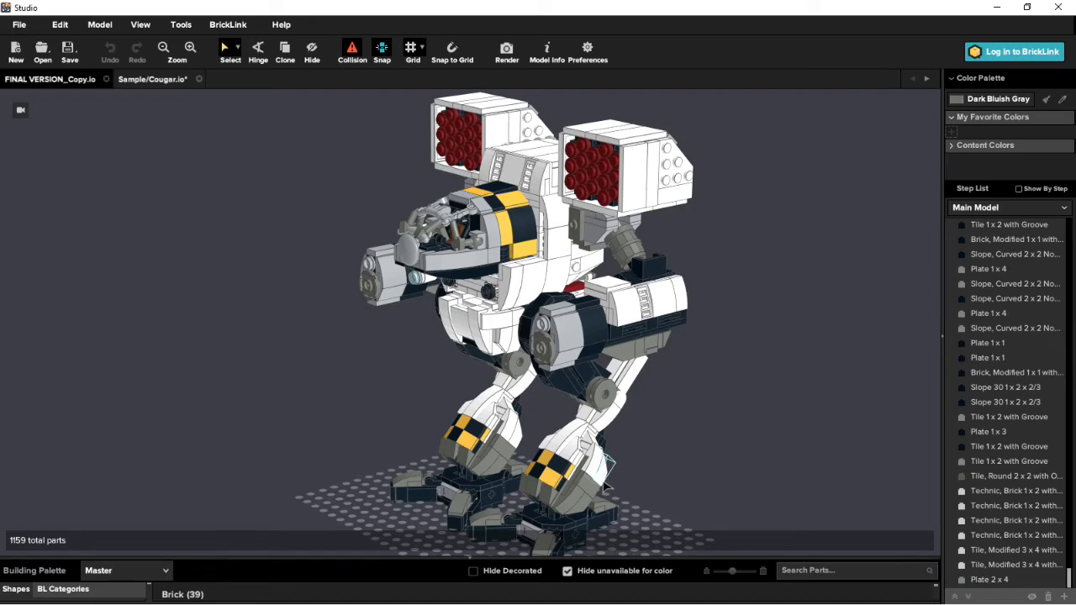
right_drag(511, 309, 540, 292)
scroll(538, 290, up, 2)
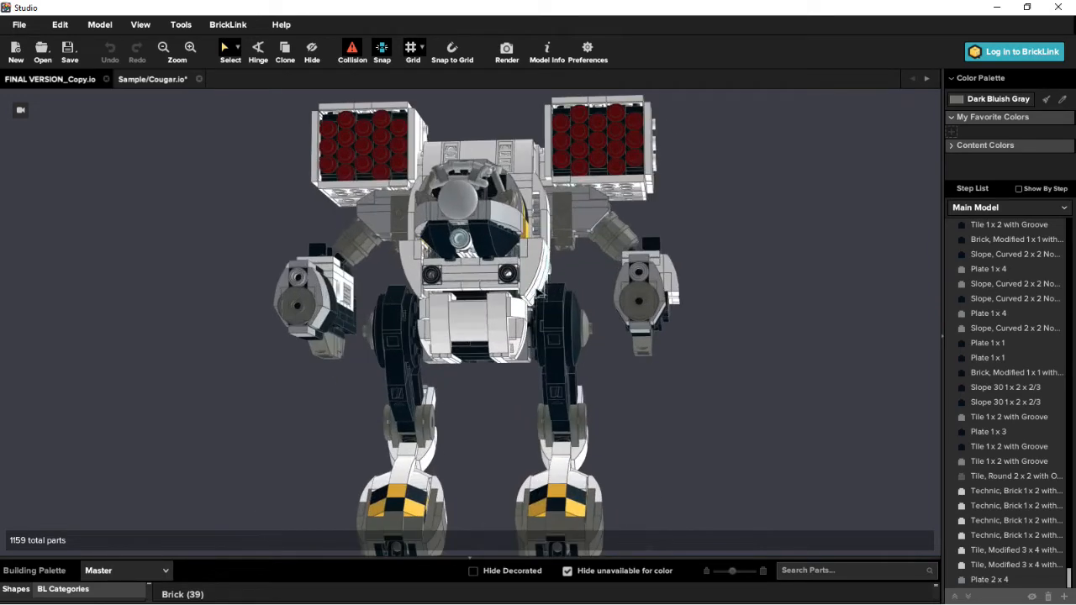
right_drag(622, 392, 618, 479)
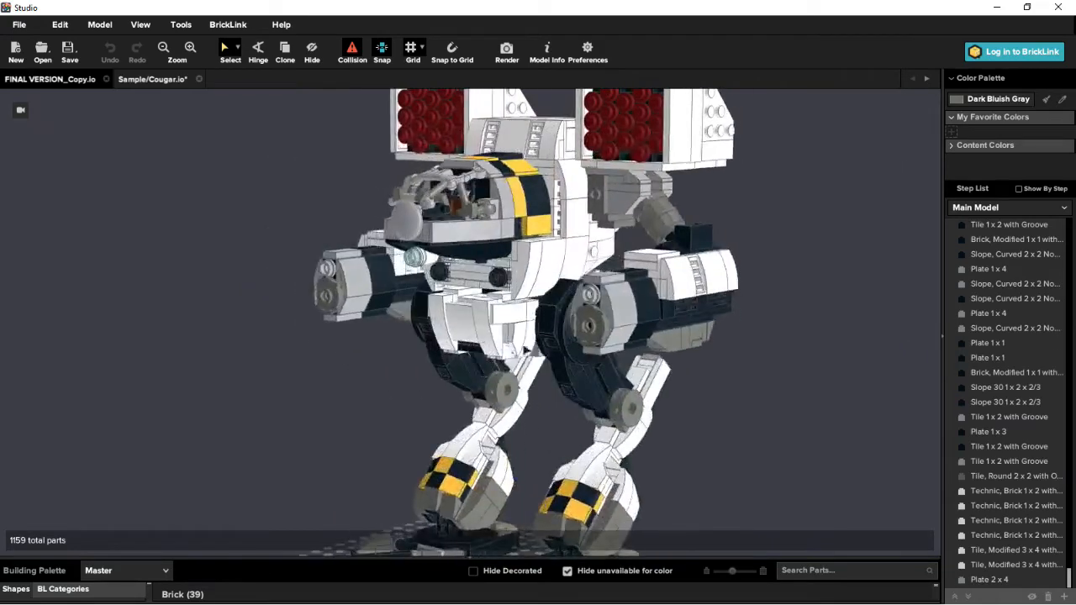
- Select the white Tile 2 x 2 with Groove on the mech's torso side and inspect the model from below and above
scroll(521, 247, up, 3)
right_drag(550, 234, 579, 209)
right_click(580, 209)
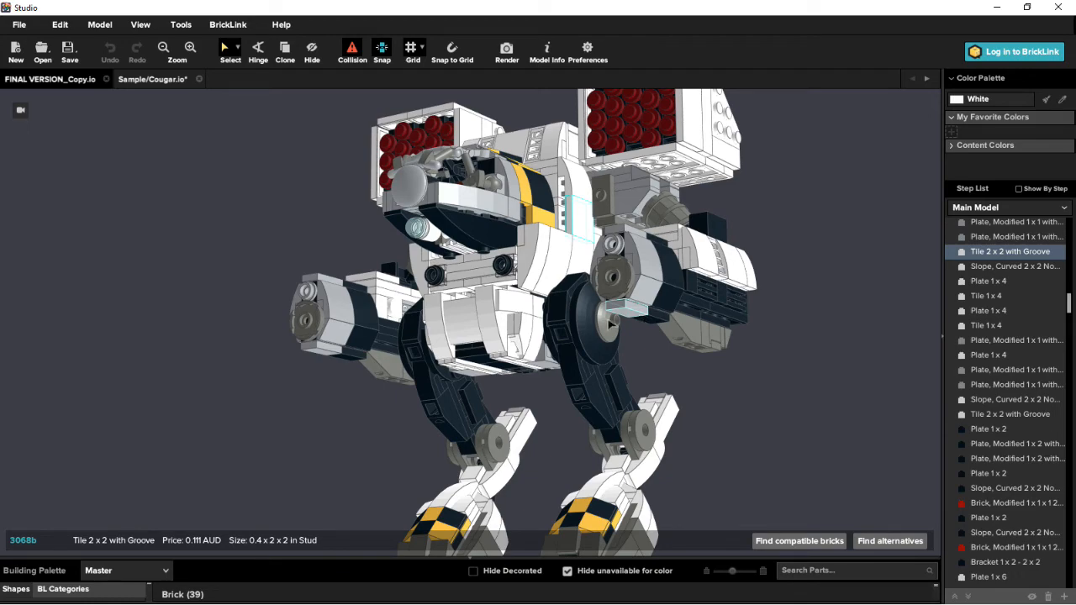
right_drag(561, 294, 589, 324)
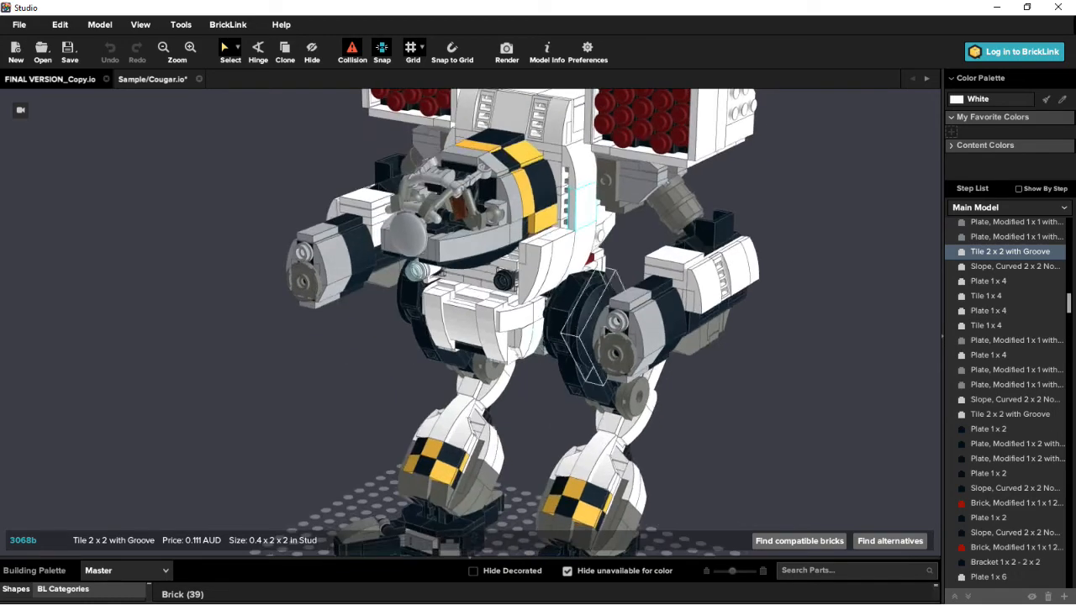
scroll(592, 317, down, 3)
scroll(612, 296, up, 2)
right_drag(620, 273, 603, 323)
scroll(581, 312, down, 1)
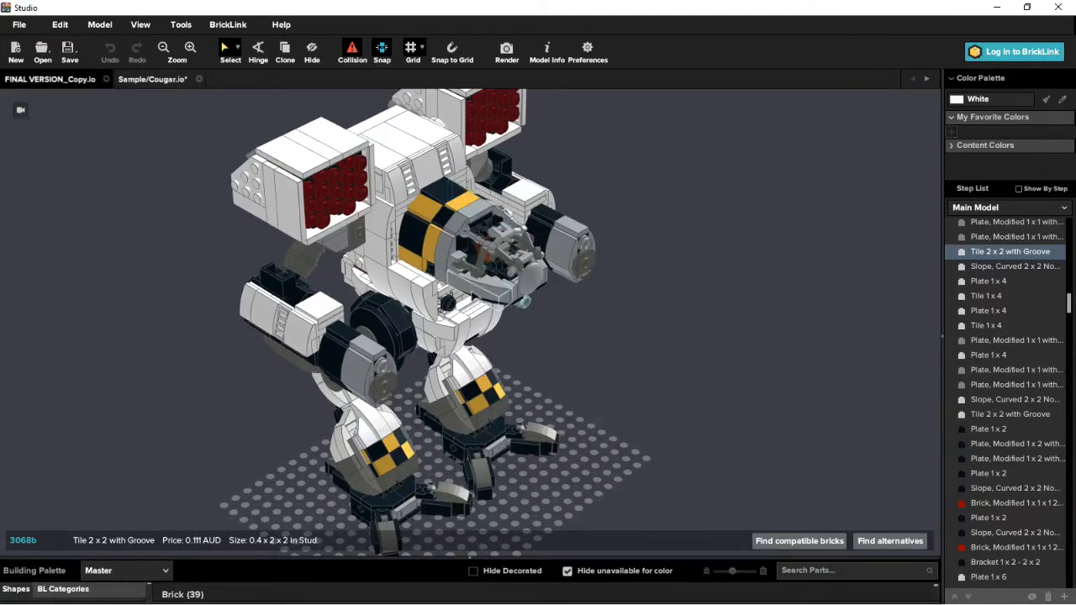
right_drag(518, 332, 451, 383)
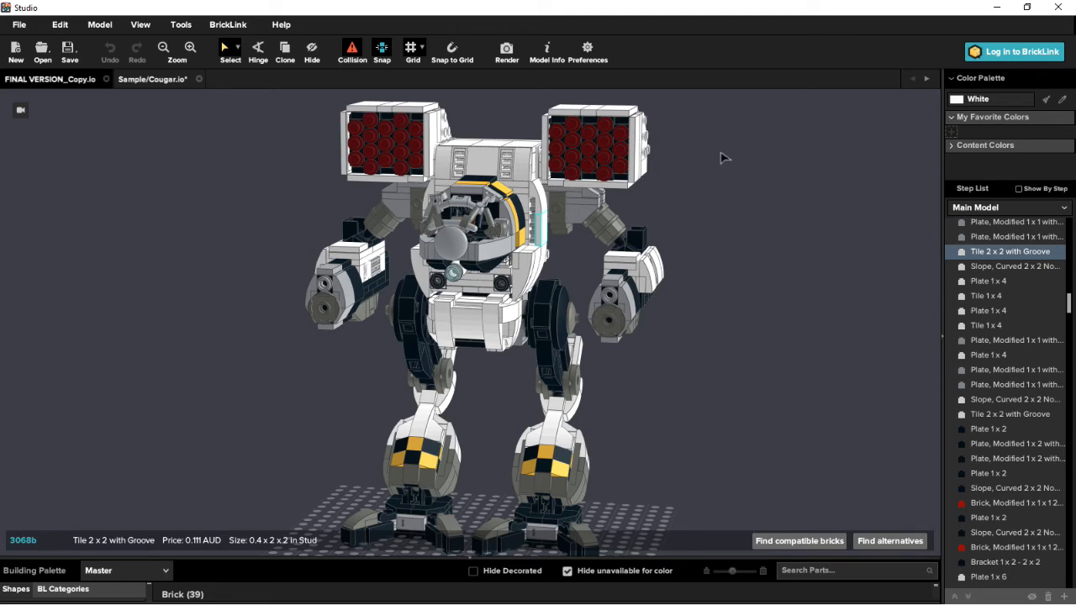
- Inspect the mech's front, cockpit and arms, and clear the tile selection
right_drag(690, 389, 795, 277)
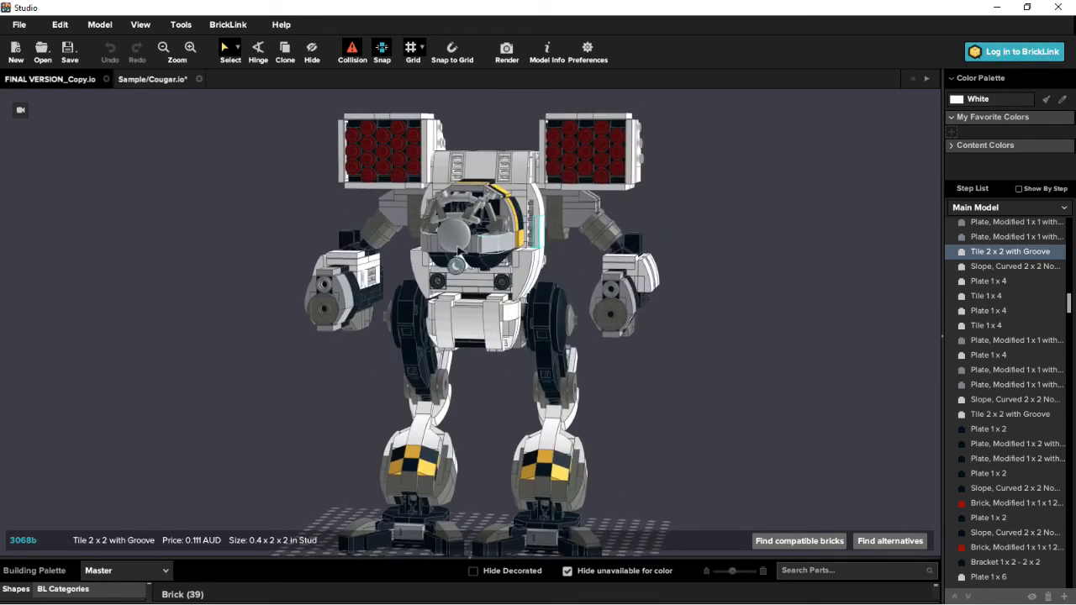
mouse_move(531, 327)
right_down()
mouse_move(516, 321)
mouse_move(571, 325)
mouse_move(443, 318)
mouse_move(544, 317)
right_up()
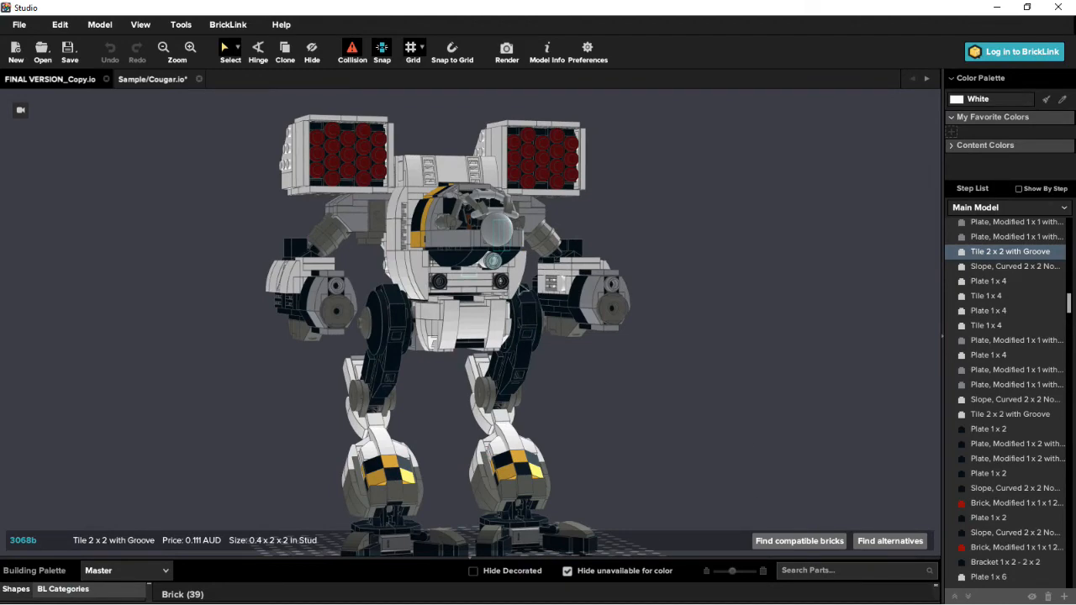
mouse_move(677, 418)
right_down()
mouse_move(650, 413)
mouse_move(653, 404)
mouse_move(664, 422)
right_up()
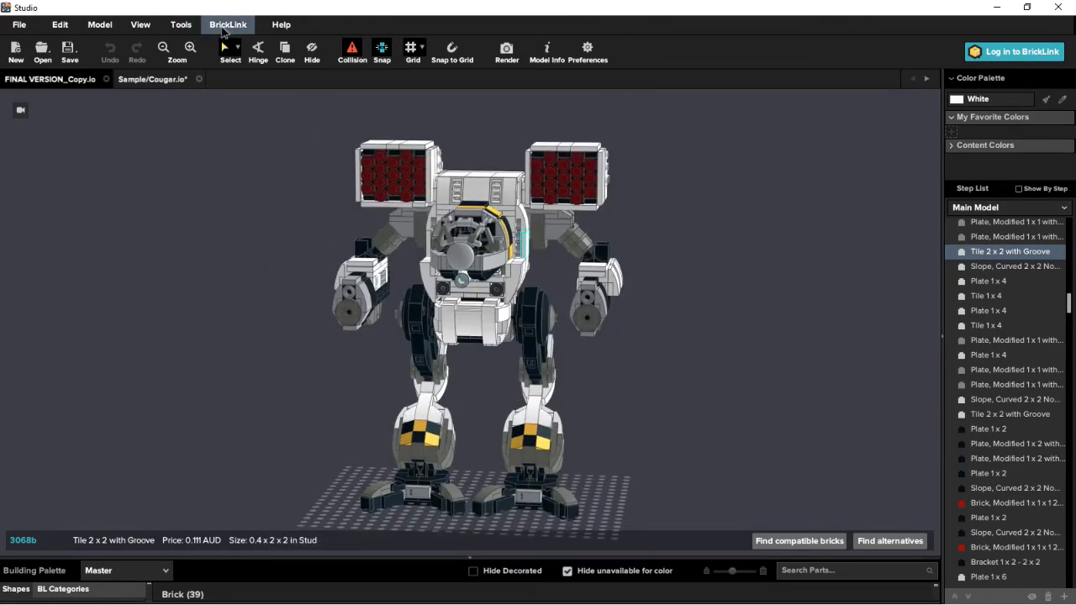
right_drag(589, 268, 555, 293)
scroll(556, 294, up, 3)
right_drag(577, 336, 521, 337)
click(353, 401)
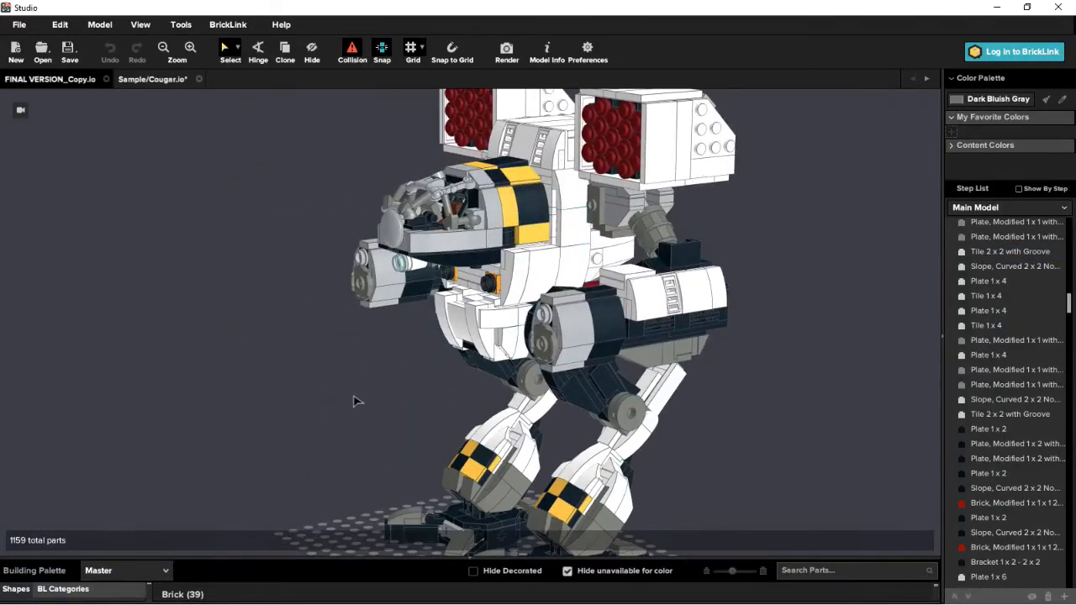
right_drag(432, 392, 451, 376)
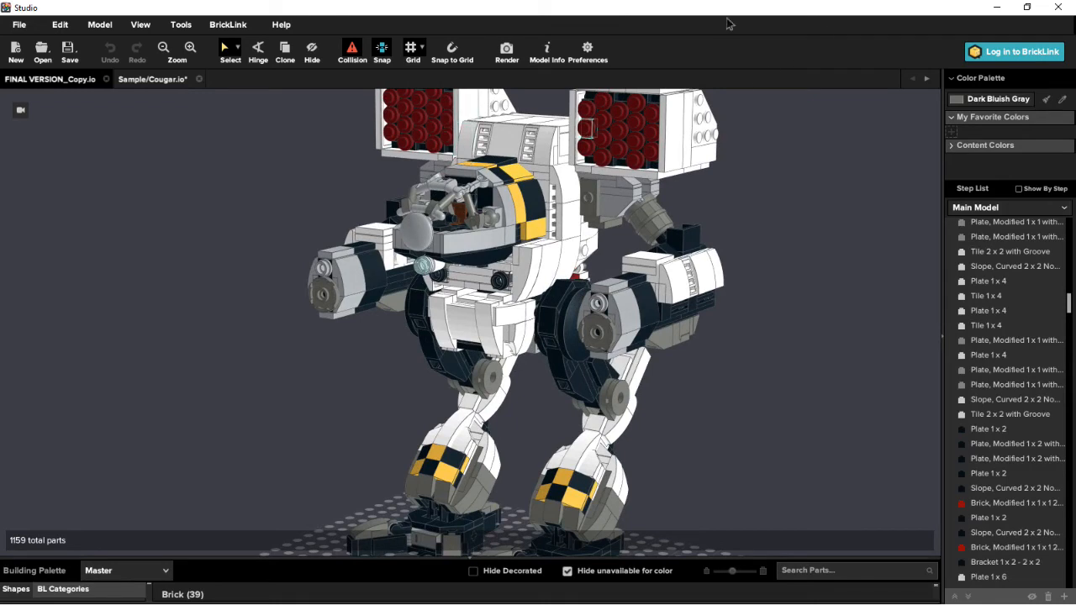
- Review the model's parts list, dimensions and weight in Model Info, and close the information window
click(551, 52)
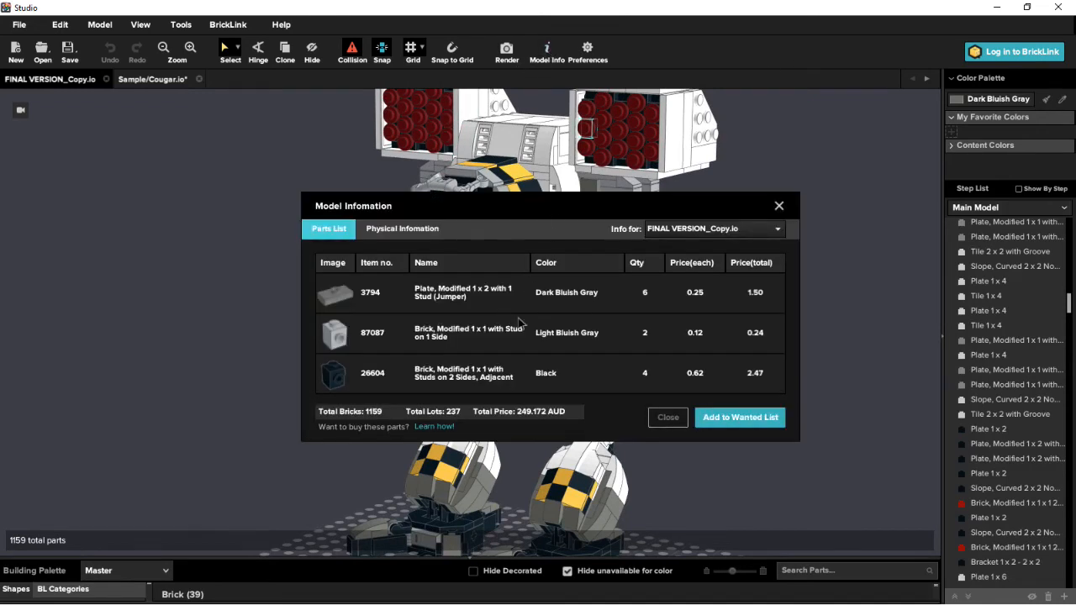
click(386, 235)
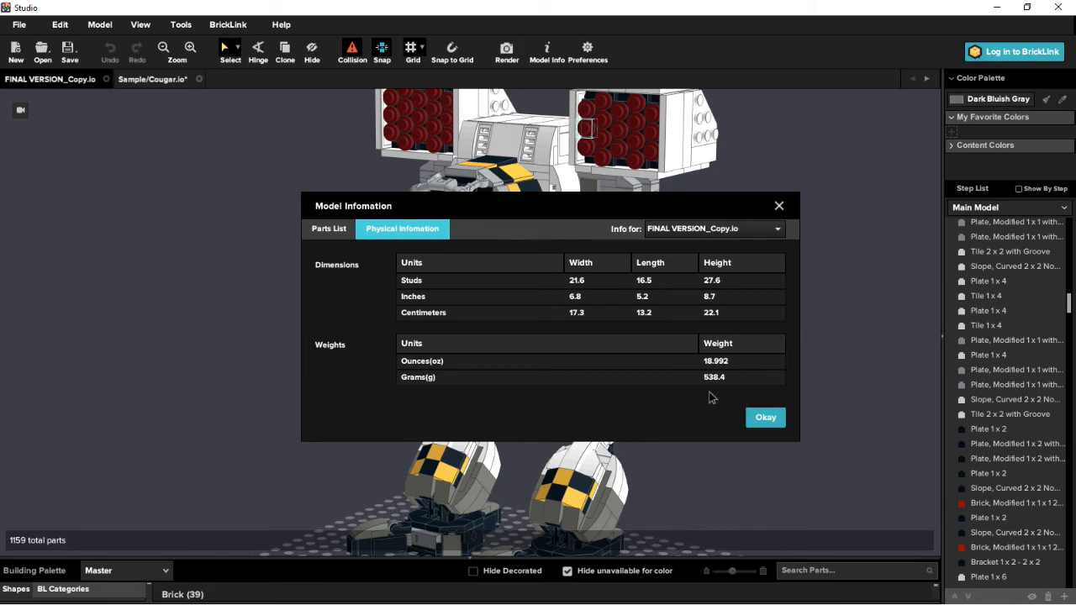
drag(542, 200, 441, 290)
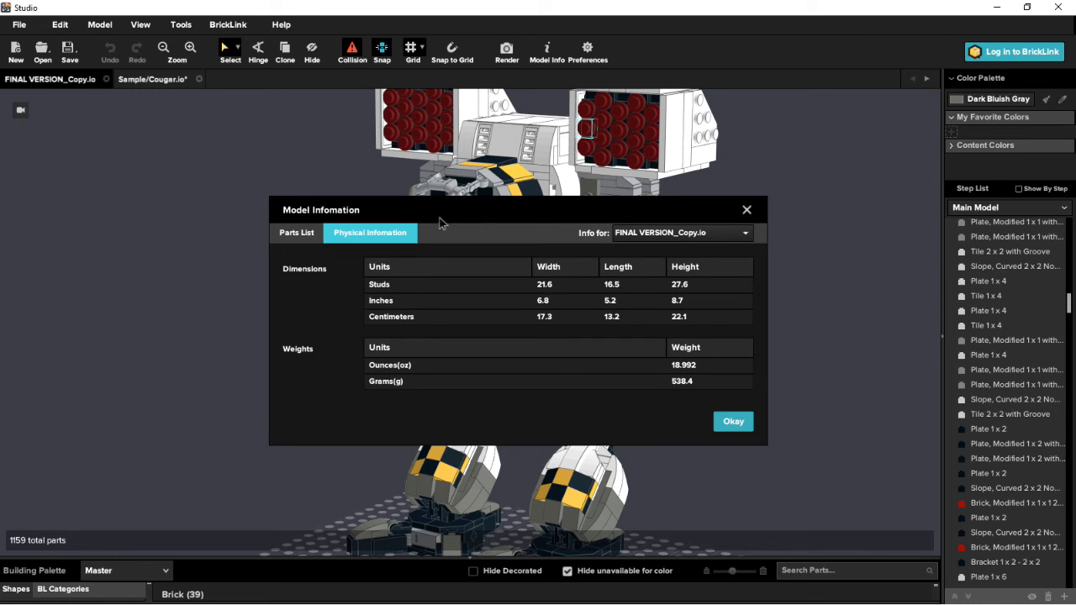
drag(511, 224, 389, 249)
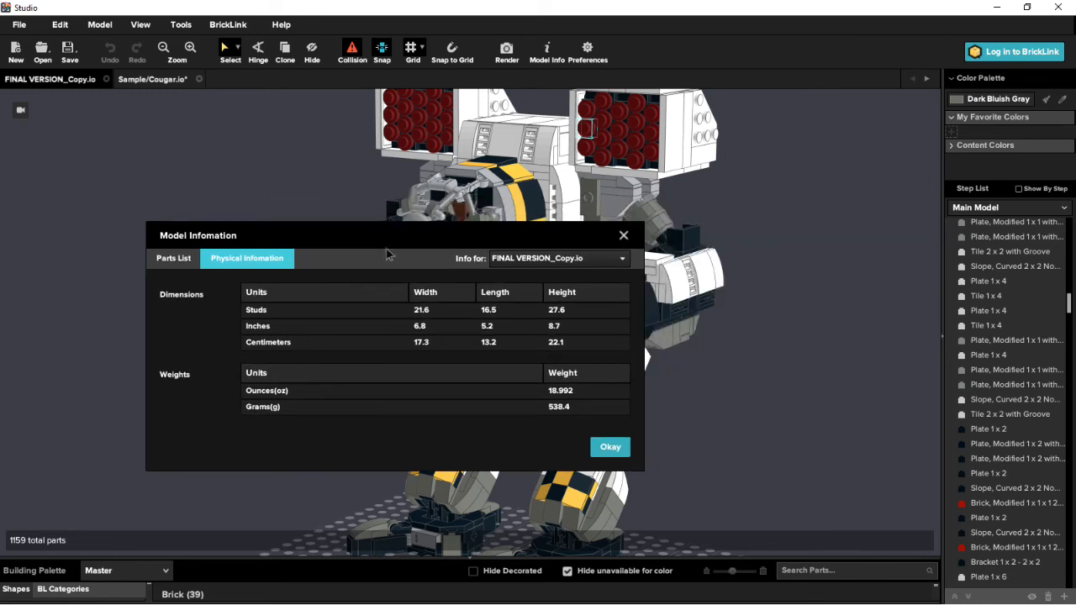
click(623, 239)
- Examine the complete mech from the front and at an angle, both close up and at a distance
right_drag(436, 267, 554, 344)
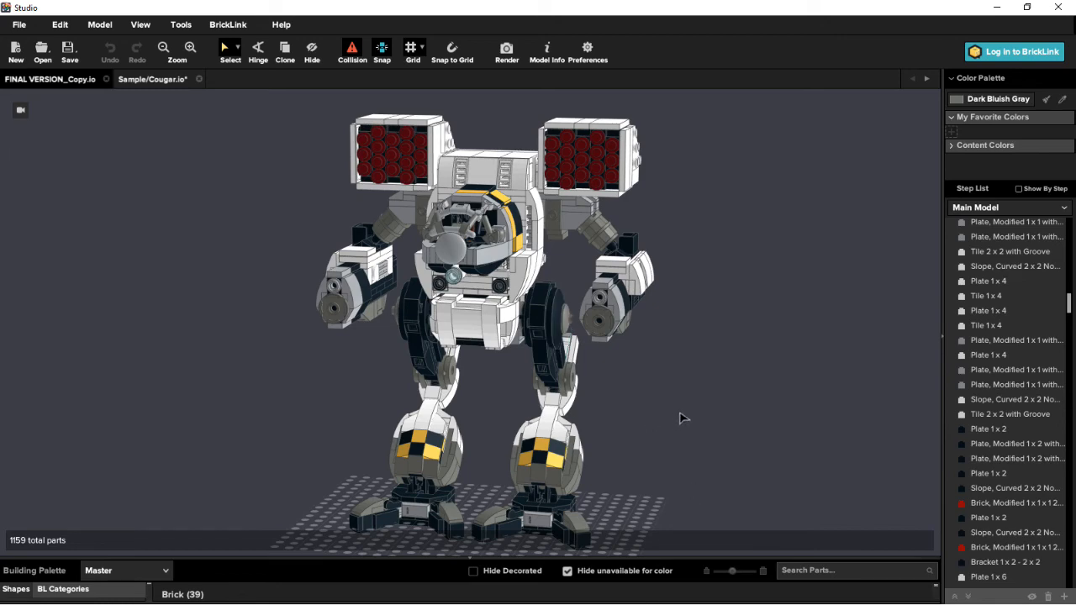
mouse_move(679, 415)
right_down()
mouse_move(648, 413)
mouse_move(679, 429)
mouse_move(625, 437)
mouse_move(686, 432)
mouse_move(677, 415)
right_up()
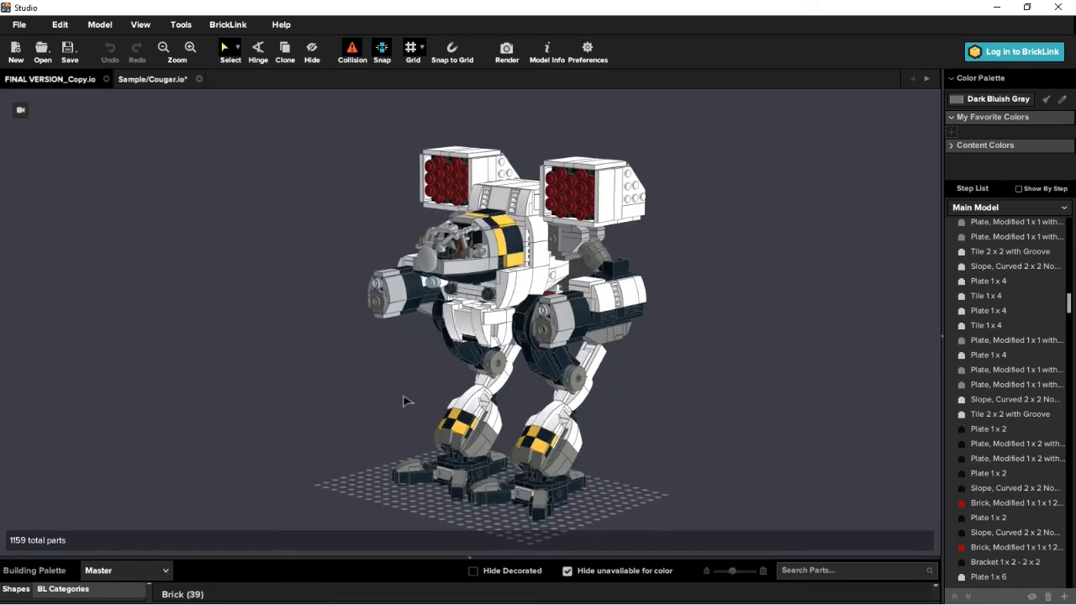
scroll(593, 360, up, 3)
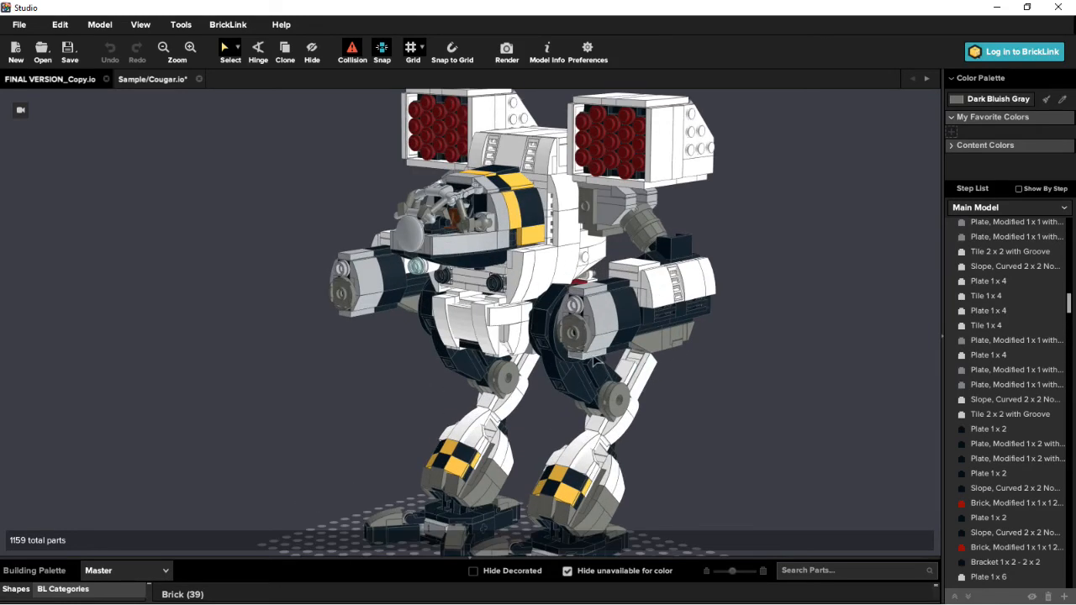
right_drag(464, 363, 508, 378)
right_click(509, 380)
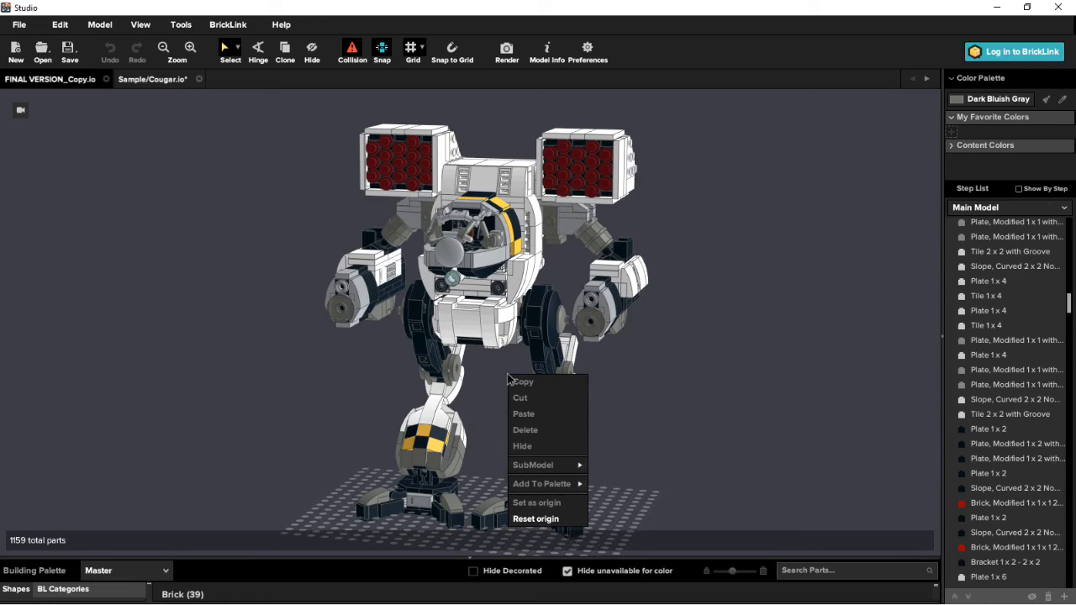
click(668, 389)
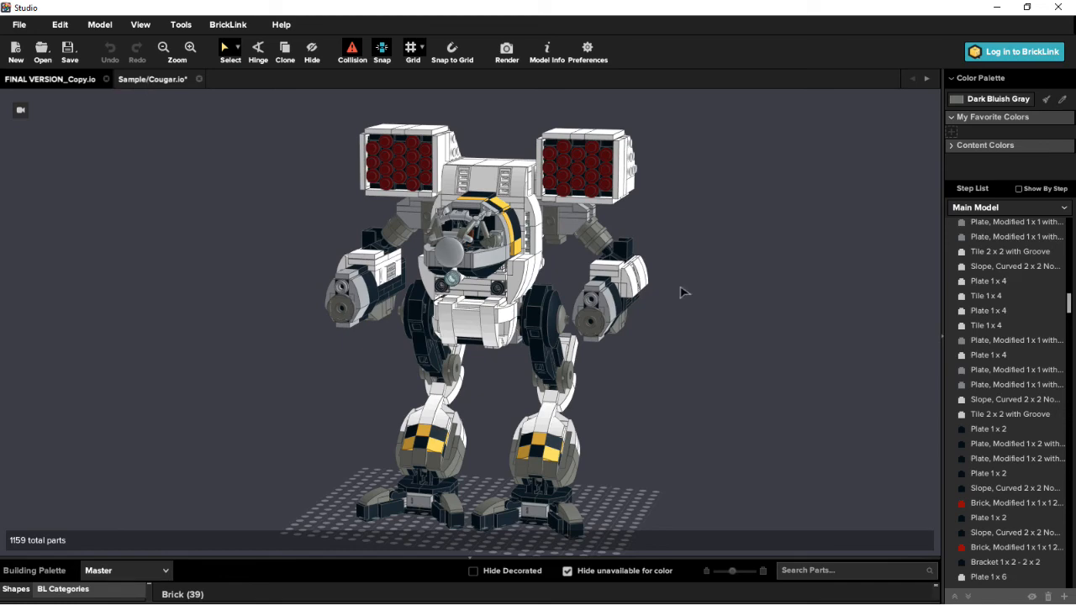
mouse_move(723, 404)
right_down()
mouse_move(664, 395)
mouse_move(715, 403)
right_up()
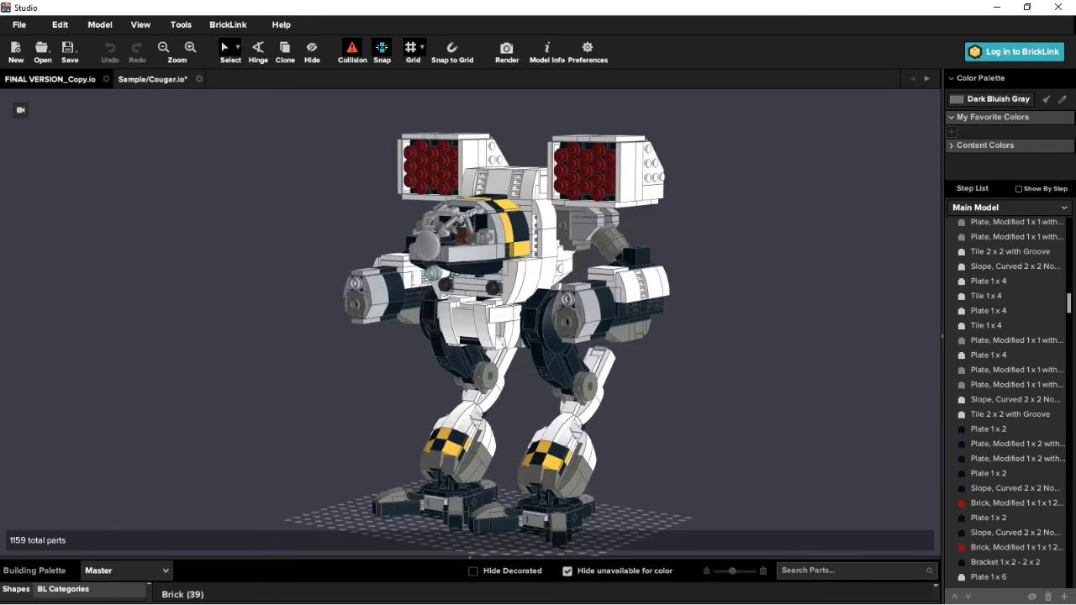
right_drag(444, 388, 473, 351)
scroll(473, 352, up, 2)
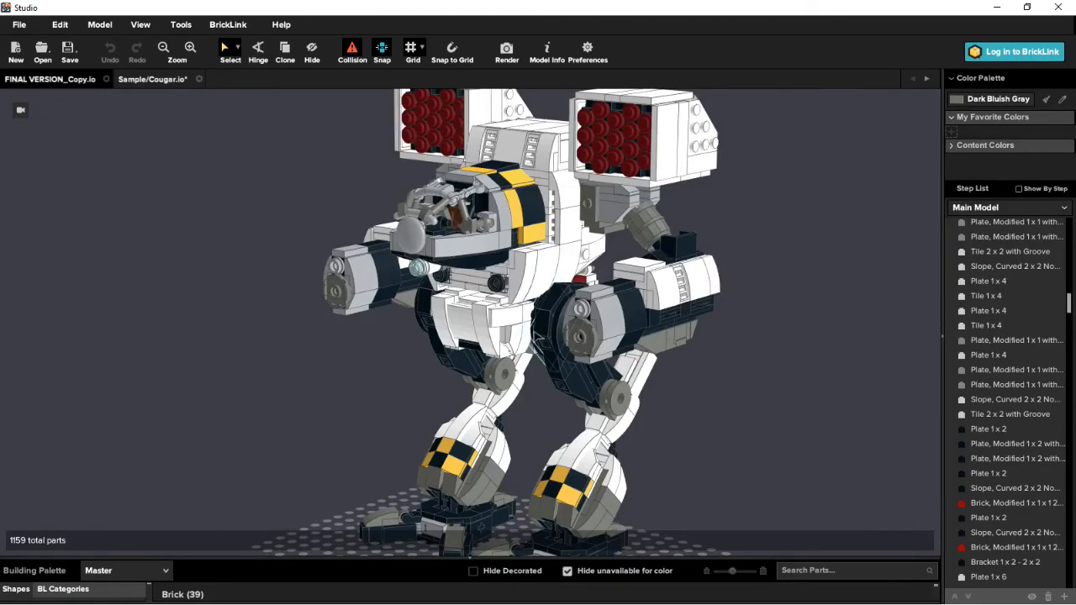
mouse_move(525, 353)
right_down()
mouse_move(569, 353)
mouse_move(519, 358)
right_up()
scroll(613, 386, down, 2)
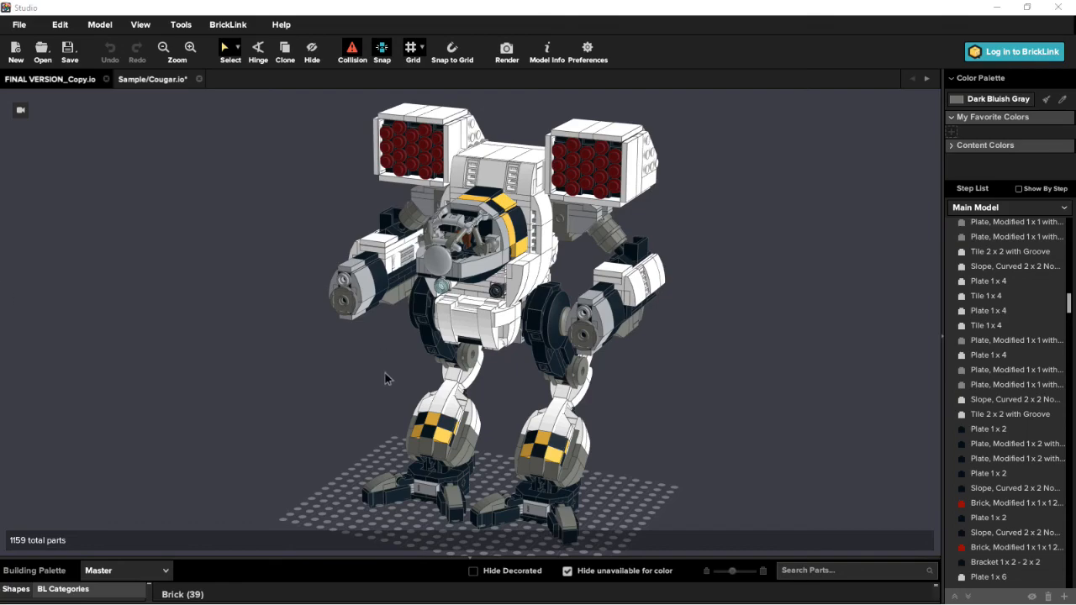
- Select the black Plate, Round 4 x 4 with Hole at the mech's hip, check its available actions, and deselect it
right_drag(385, 373, 532, 316)
right_click(524, 317)
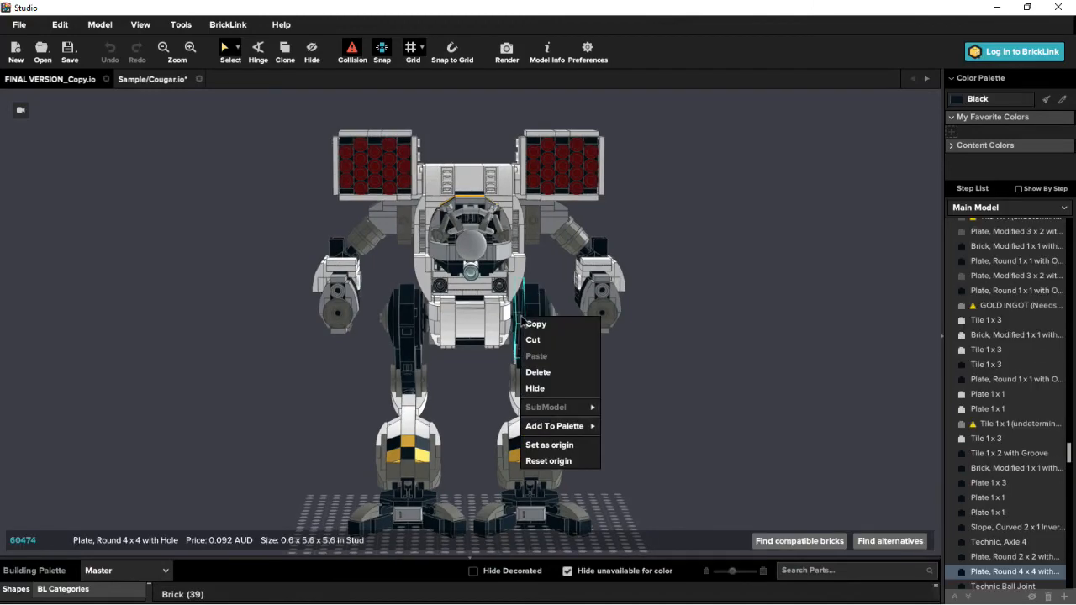
click(706, 321)
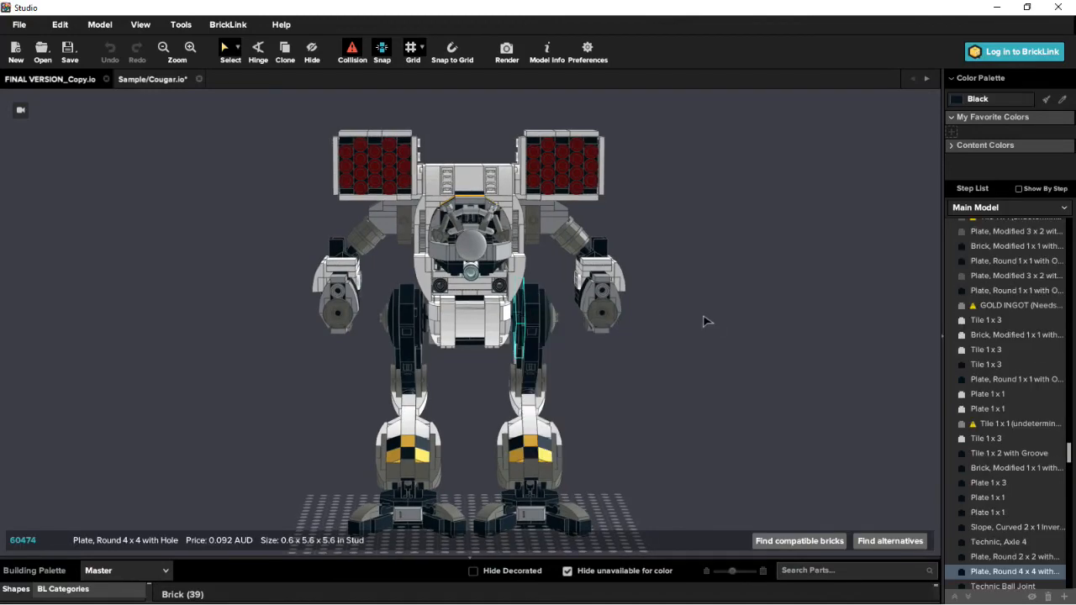
right_drag(704, 324, 542, 332)
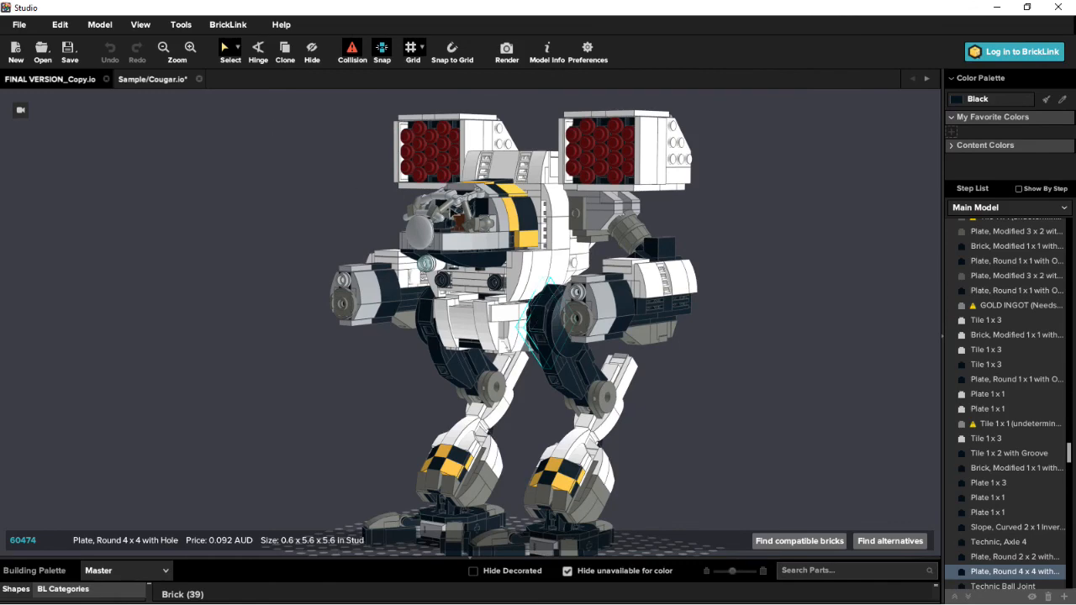
click(670, 413)
- Examine the mech all around, including its side, back and a view from above
mouse_move(670, 414)
right_down()
mouse_move(709, 414)
mouse_move(676, 421)
mouse_move(669, 400)
right_up()
right_drag(459, 391, 724, 383)
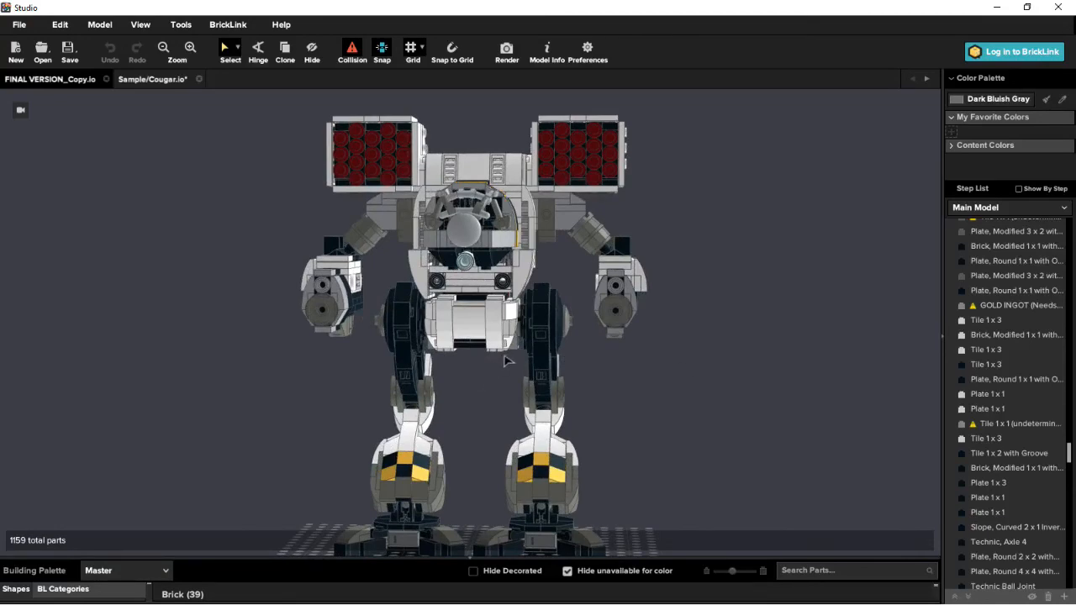
right_drag(507, 361, 586, 362)
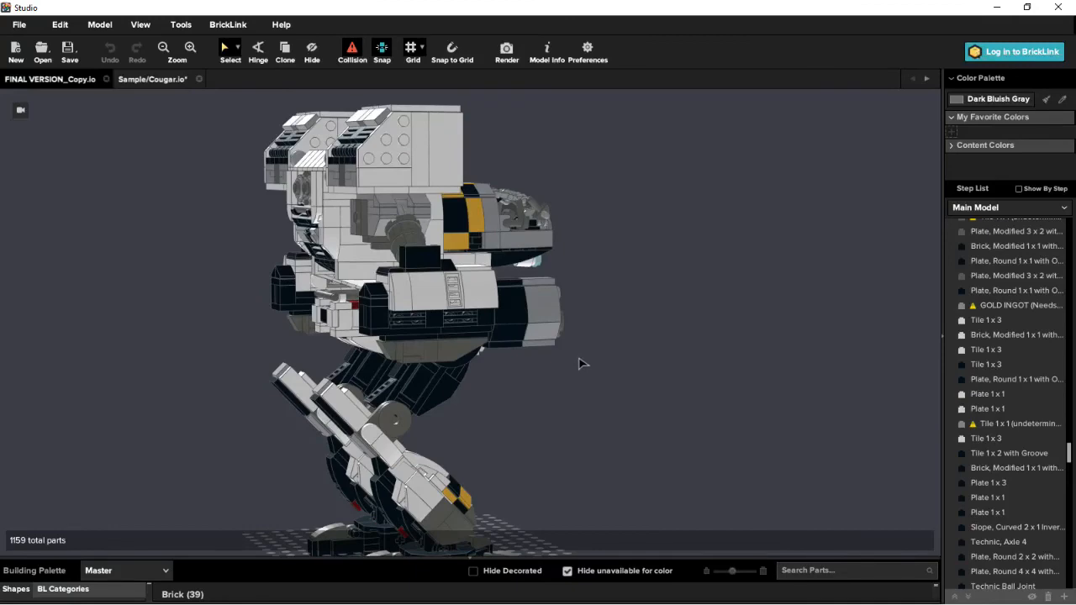
right_drag(550, 363, 547, 395)
right_drag(476, 355, 497, 424)
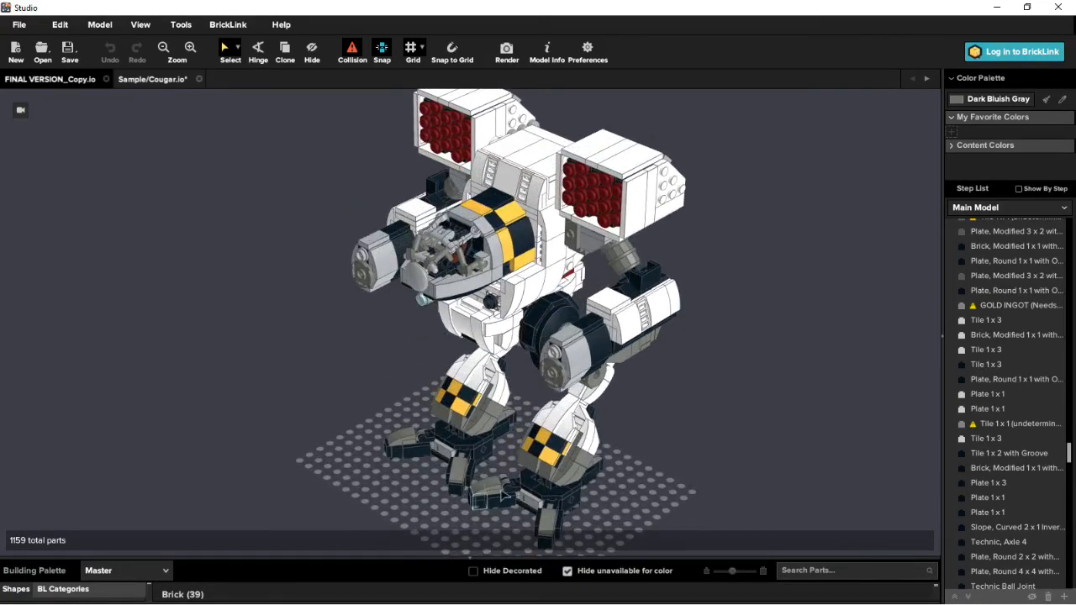
right_drag(583, 450, 188, 407)
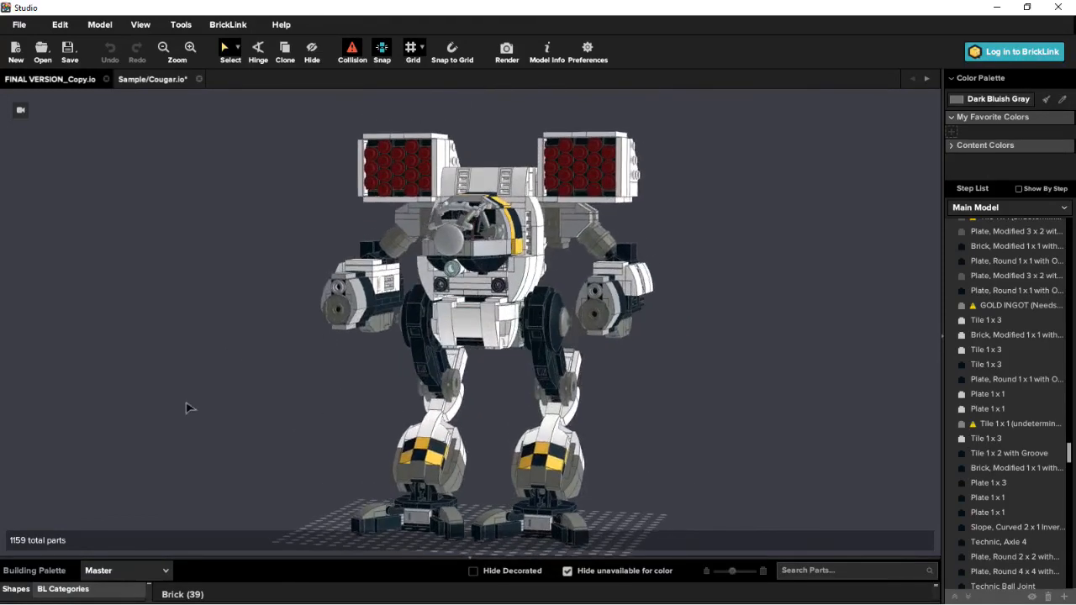